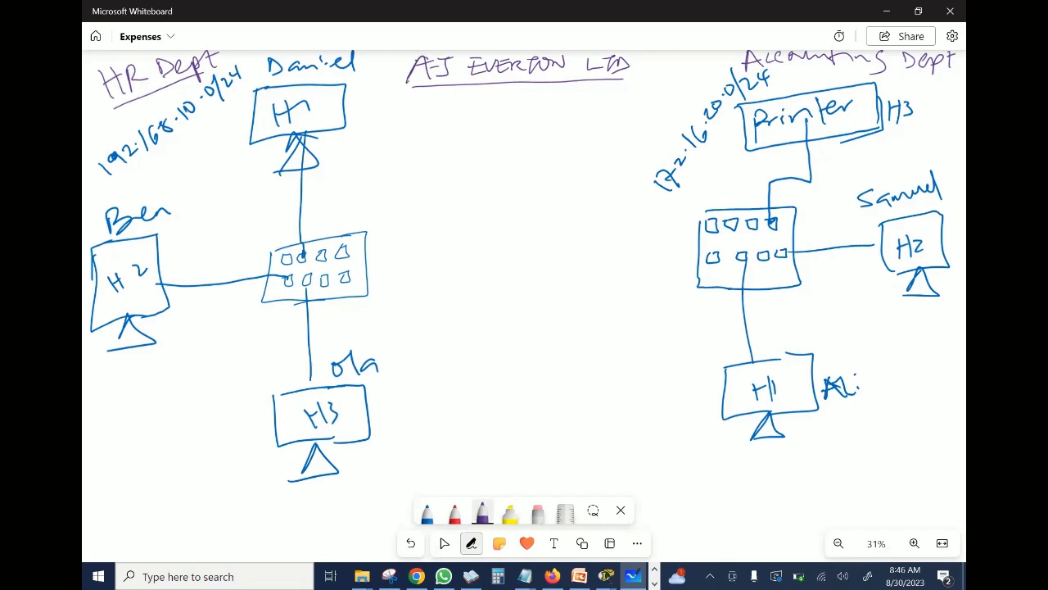
# Underline the HR Dept heading and the two network addresses, 192.168.10.0/24 and 172.16.20.0/24, in purple.
pyautogui.moveTo(409, 79)
pyautogui.mouseDown()
pyautogui.moveTo(432, 77)
pyautogui.moveTo(434, 64)
pyautogui.mouseUp()
pyautogui.hotkey('ctrl', 'z')
pyautogui.moveTo(115, 110); pyautogui.dragTo(205, 75)
pyautogui.moveTo(95, 72); pyautogui.dragTo(111, 100)
pyautogui.moveTo(112, 64)
pyautogui.mouseDown()
pyautogui.moveTo(120, 87)
pyautogui.moveTo(123, 74)
pyautogui.mouseUp()
pyautogui.moveTo(116, 186); pyautogui.dragTo(223, 104)
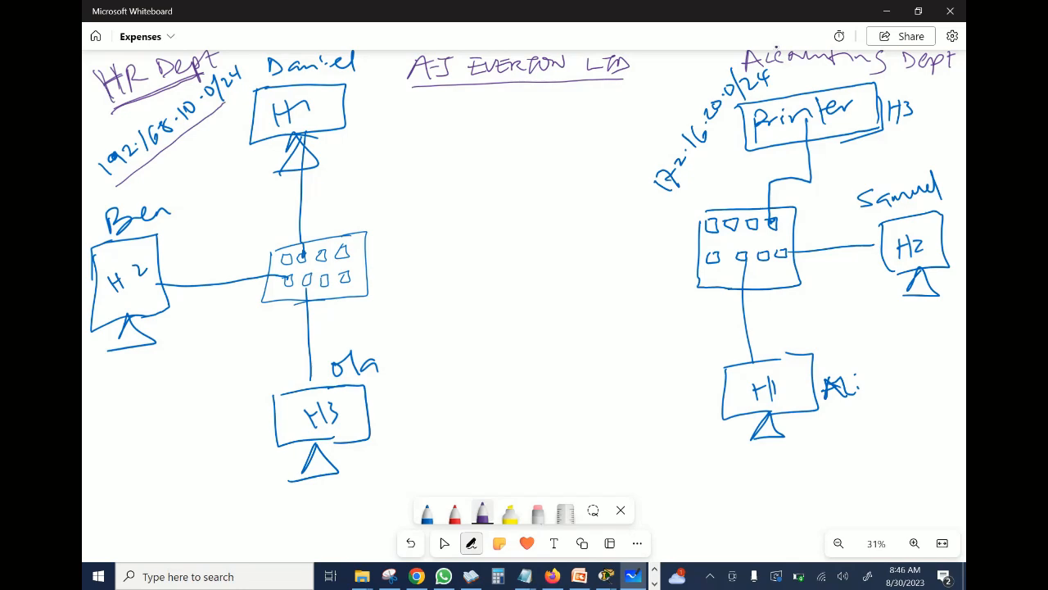
pyautogui.moveTo(679, 200); pyautogui.dragTo(745, 102)
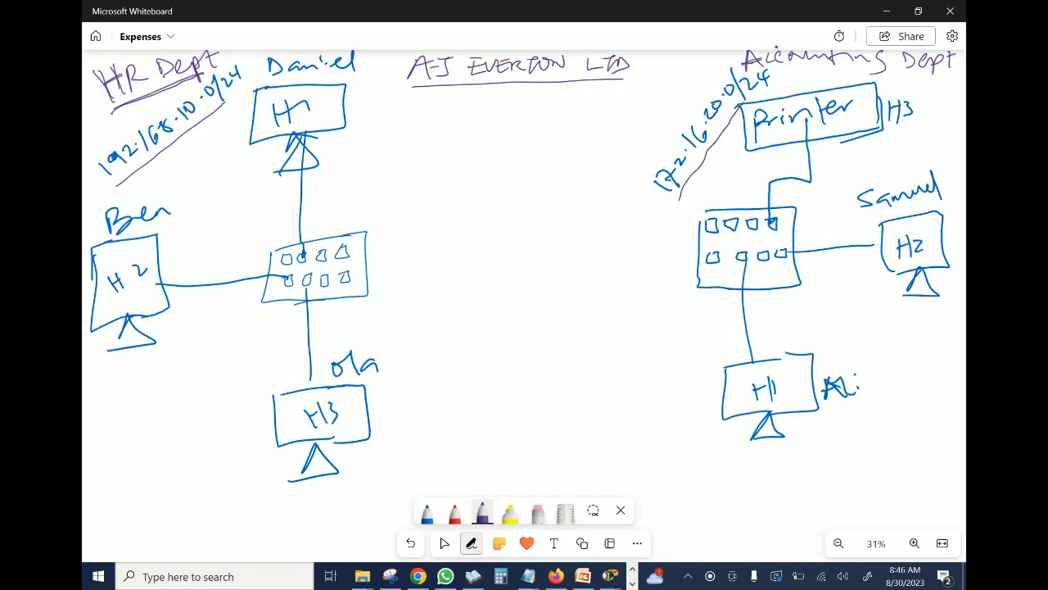
# Underline the three host users' names in the HR diagram and outline the Printer box in purple.
pyautogui.moveTo(252, 87)
pyautogui.mouseDown()
pyautogui.moveTo(249, 128)
pyautogui.moveTo(281, 136)
pyautogui.mouseUp()
pyautogui.hotkey('ctrl', 'z')
pyautogui.moveTo(119, 236); pyautogui.dragTo(158, 220)
pyautogui.moveTo(336, 379); pyautogui.dragTo(374, 371)
pyautogui.moveTo(740, 108)
pyautogui.mouseDown()
pyautogui.moveTo(747, 146)
pyautogui.moveTo(769, 146)
pyautogui.moveTo(793, 97)
pyautogui.moveTo(874, 83)
pyautogui.moveTo(876, 102)
pyautogui.mouseUp()
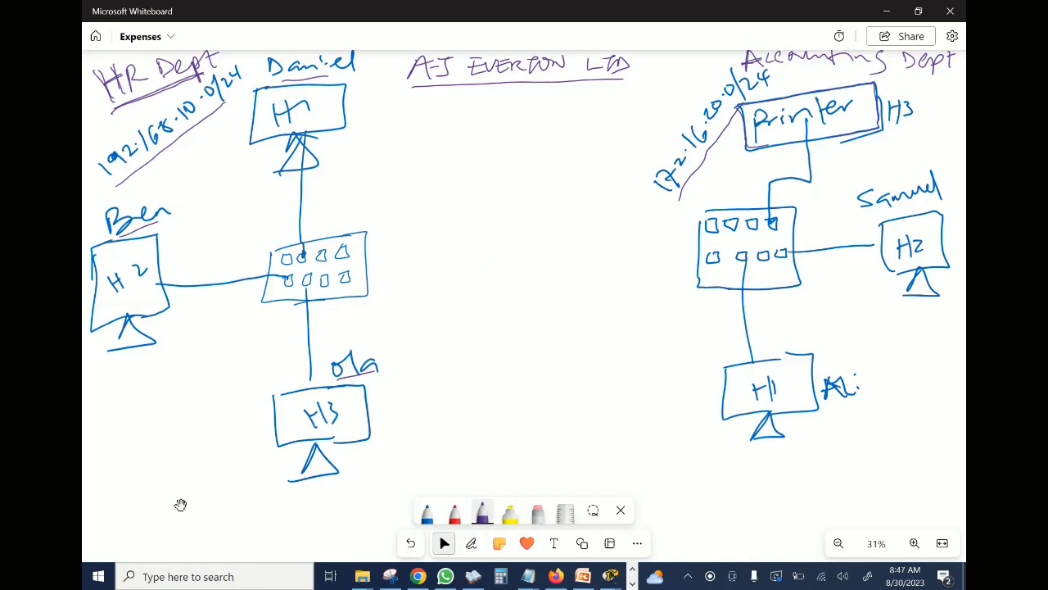
# Switch to Cisco Packet Tracer and delete all the existing routers from the workspace.
pyautogui.moveTo(609, 575)
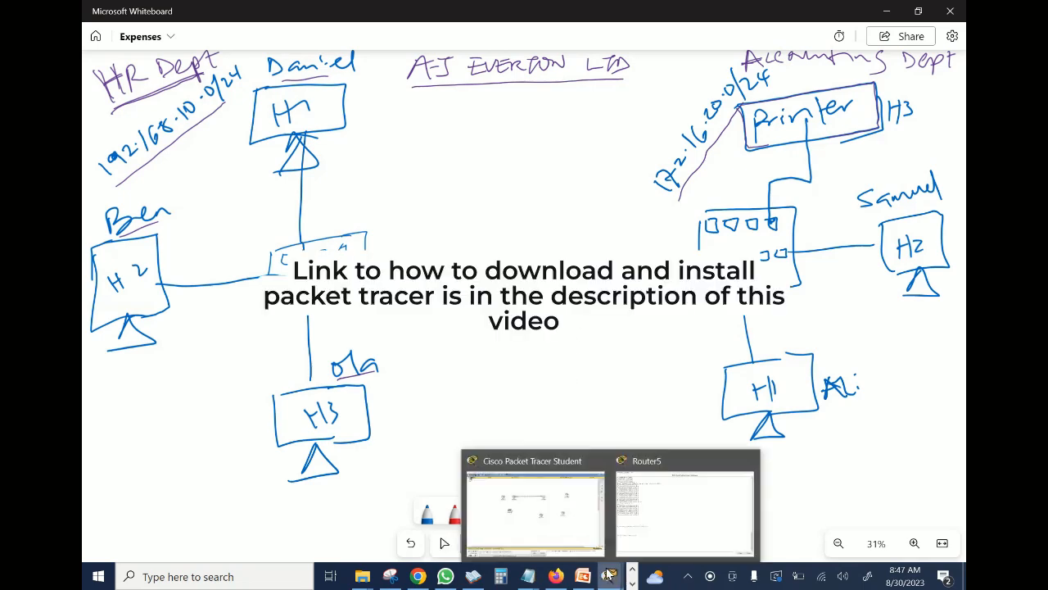
pyautogui.click(549, 514)
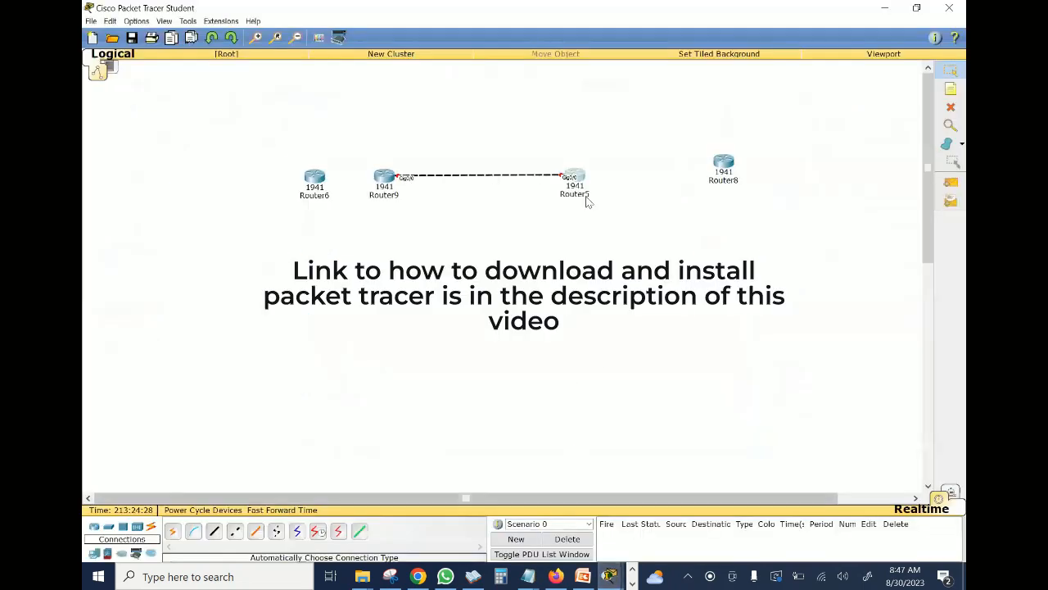
pyautogui.click(951, 107)
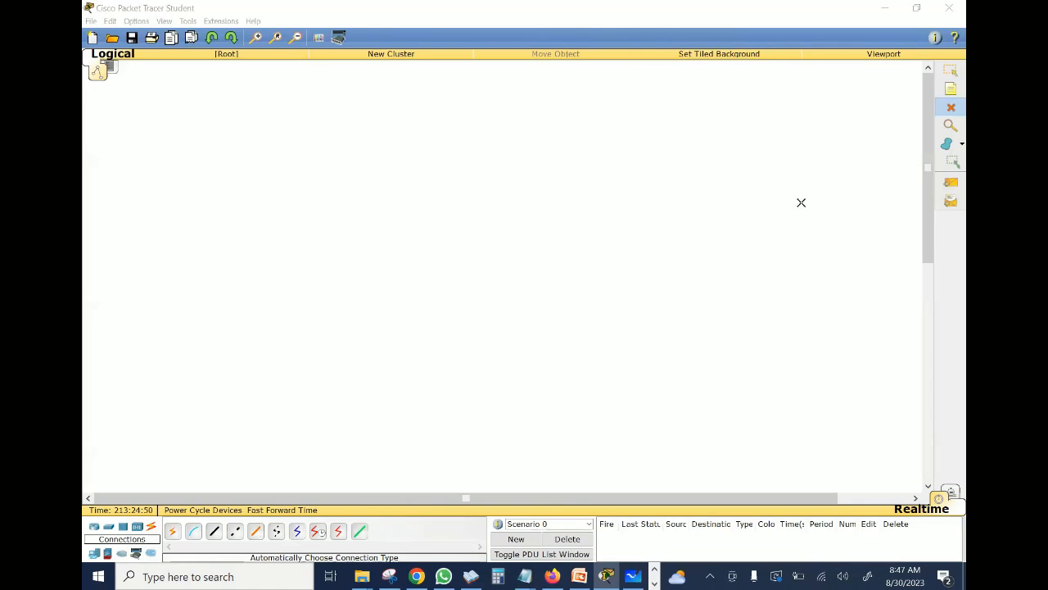
# Check the whiteboard plan, and place a 2960-24TT switch and a 2950T-24 switch side by side in the Packet Tracer workspace.
pyautogui.click(633, 575)
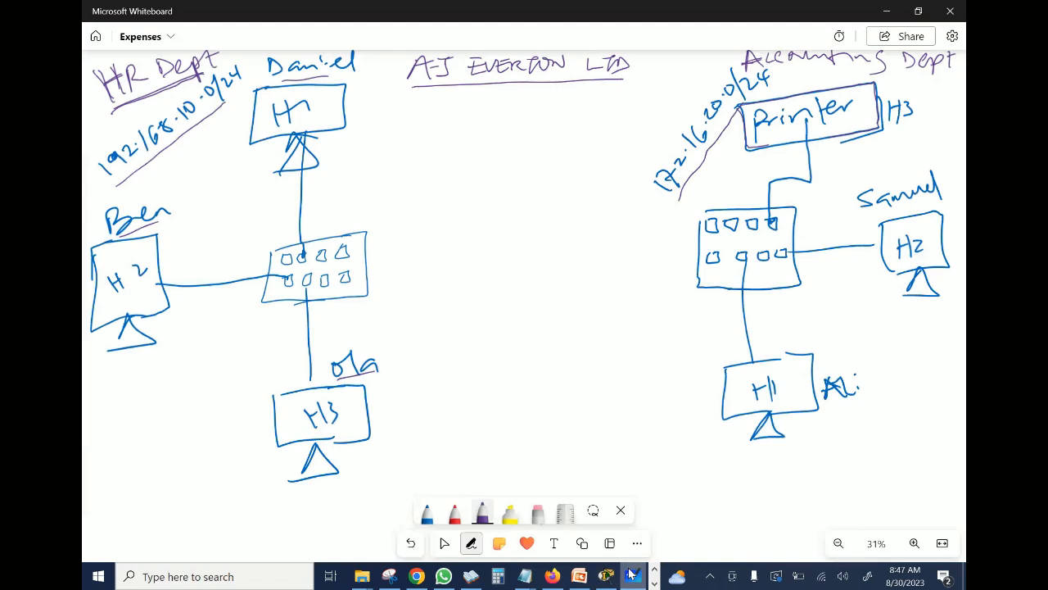
pyautogui.click(633, 576)
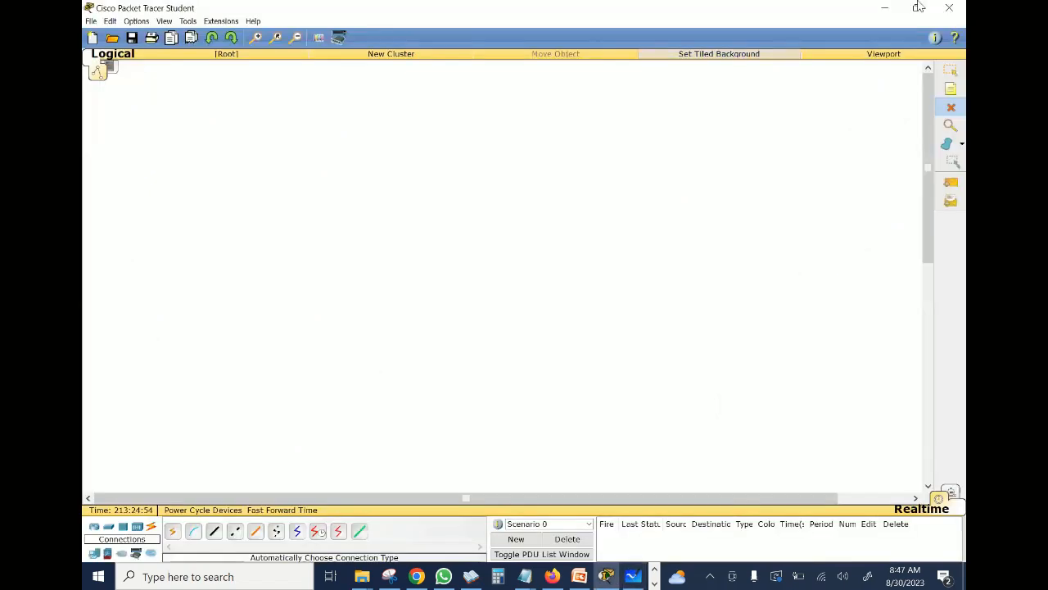
pyautogui.click(108, 527)
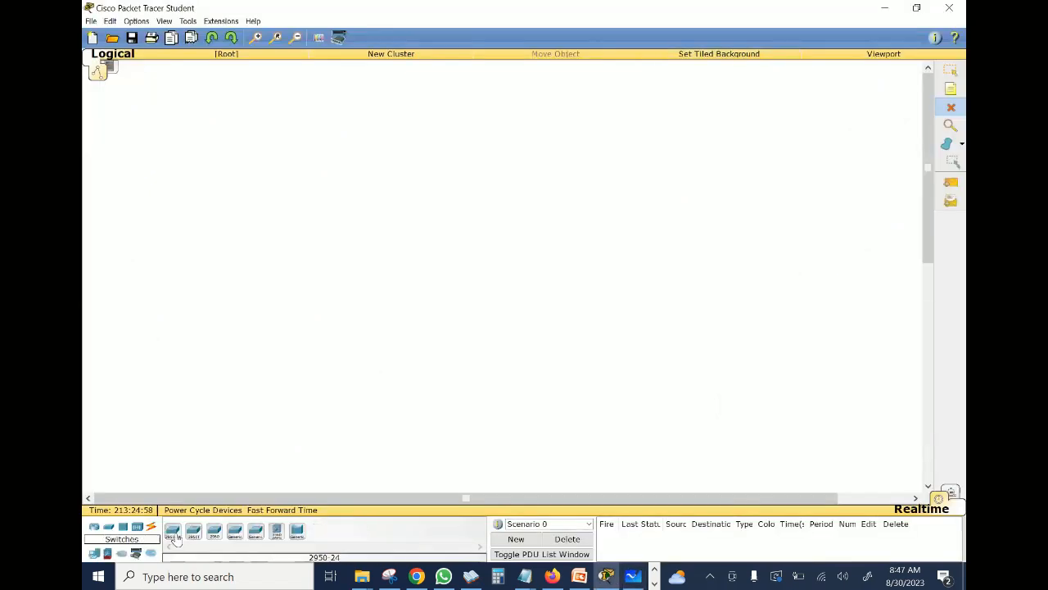
pyautogui.moveTo(214, 530); pyautogui.dragTo(379, 247)
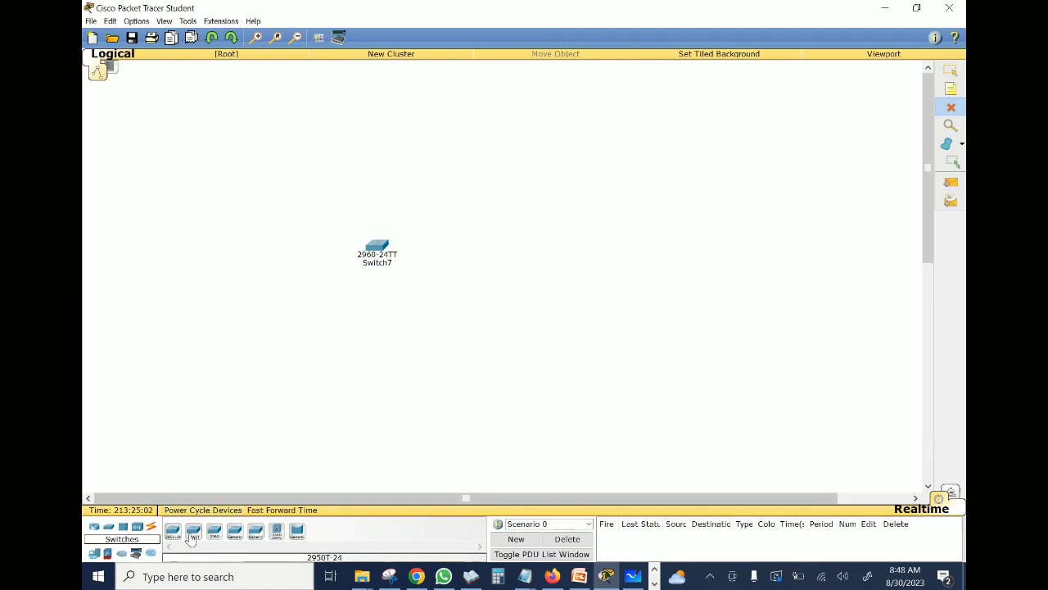
pyautogui.moveTo(193, 531); pyautogui.dragTo(592, 246)
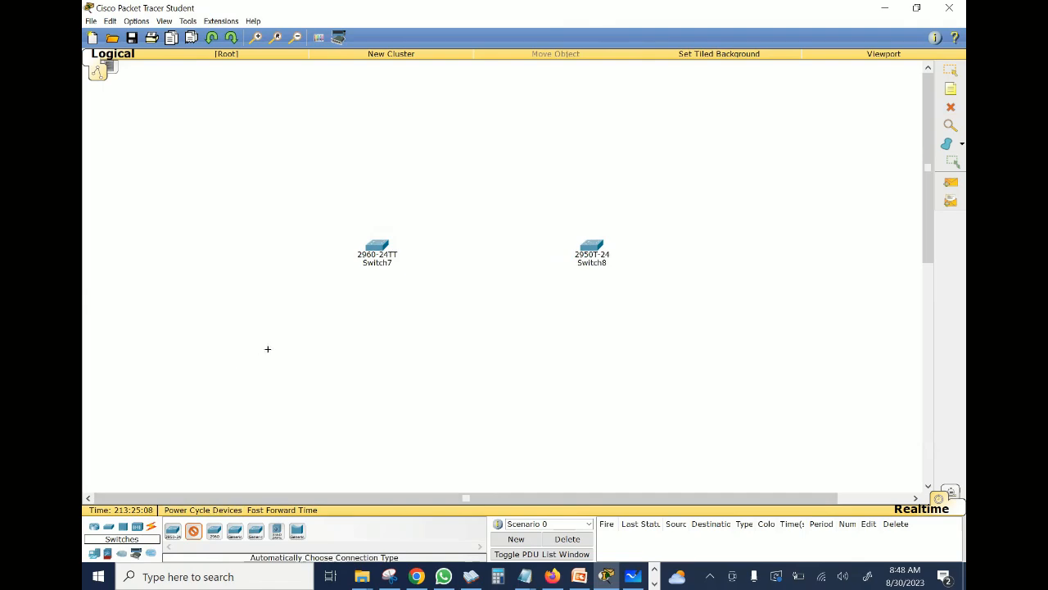
pyautogui.click(950, 70)
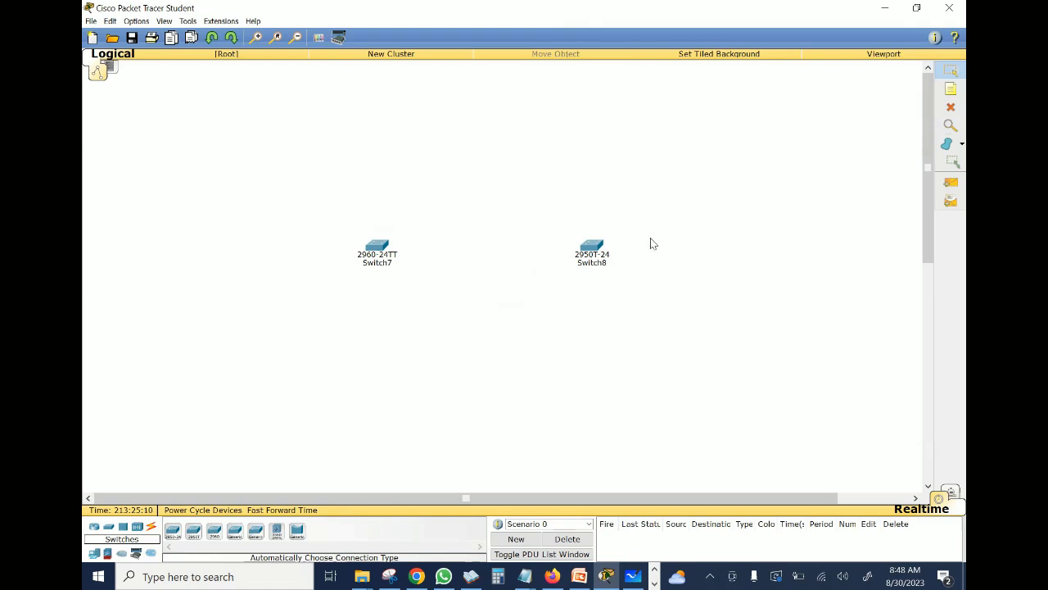
# Place a PC and a laptop to the left of the 2960-24TT switch and add a copy of the laptop below.
pyautogui.click(94, 553)
pyautogui.click(172, 531)
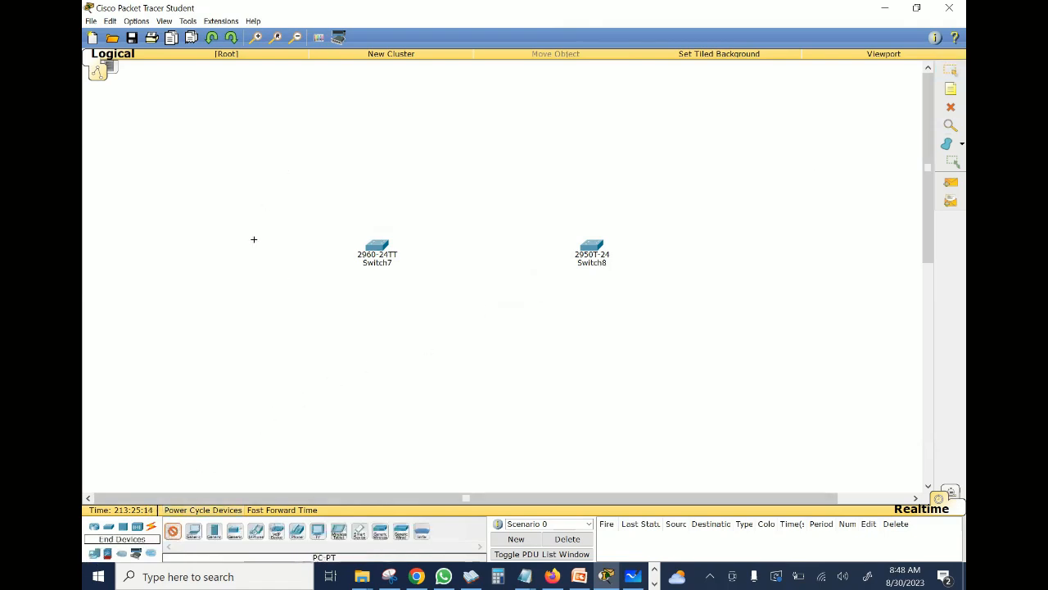
pyautogui.click(260, 164)
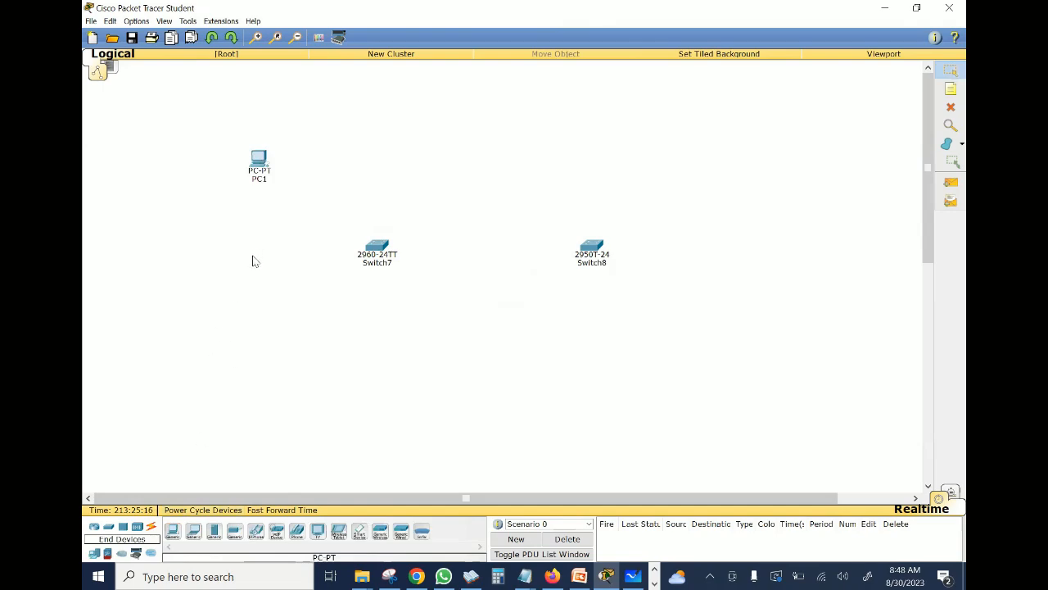
pyautogui.click(193, 531)
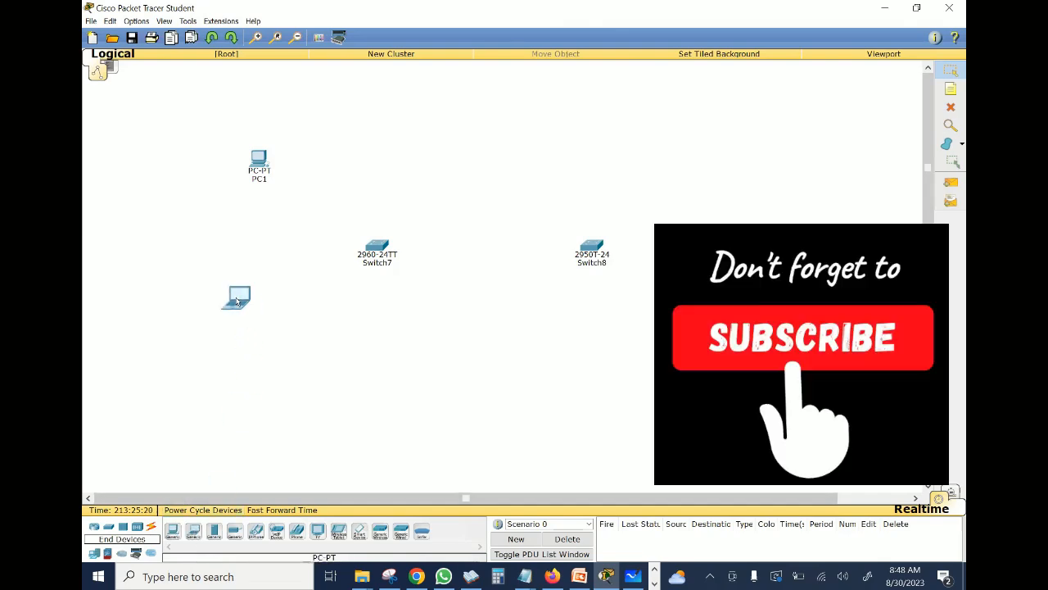
pyautogui.click(233, 279)
pyautogui.moveTo(230, 297); pyautogui.dragTo(263, 370)
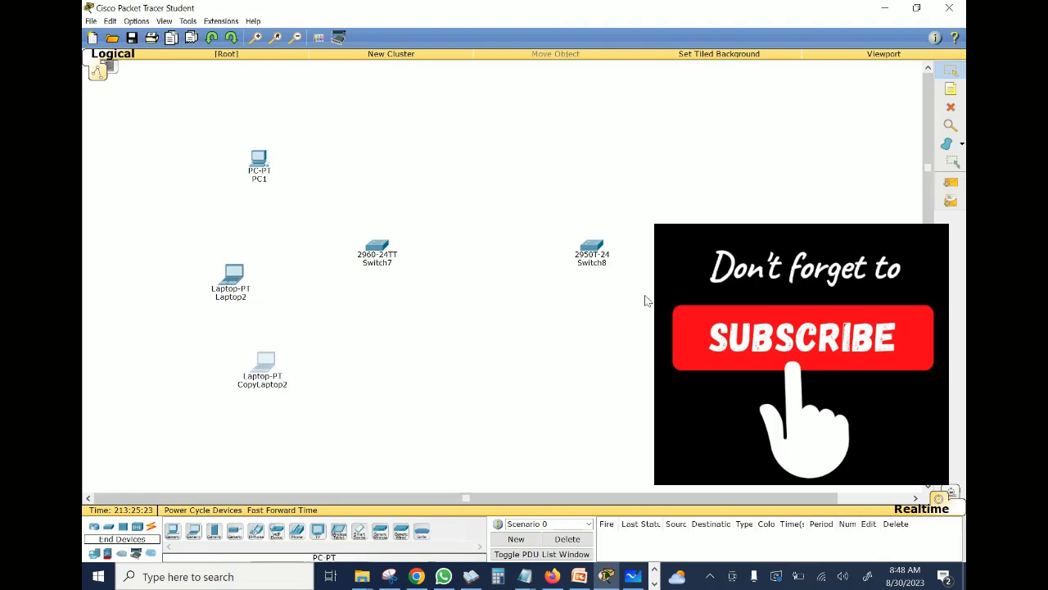
# Connect the PC and both laptops to the 2960-24TT switch using the automatic connection type.
pyautogui.click(151, 532)
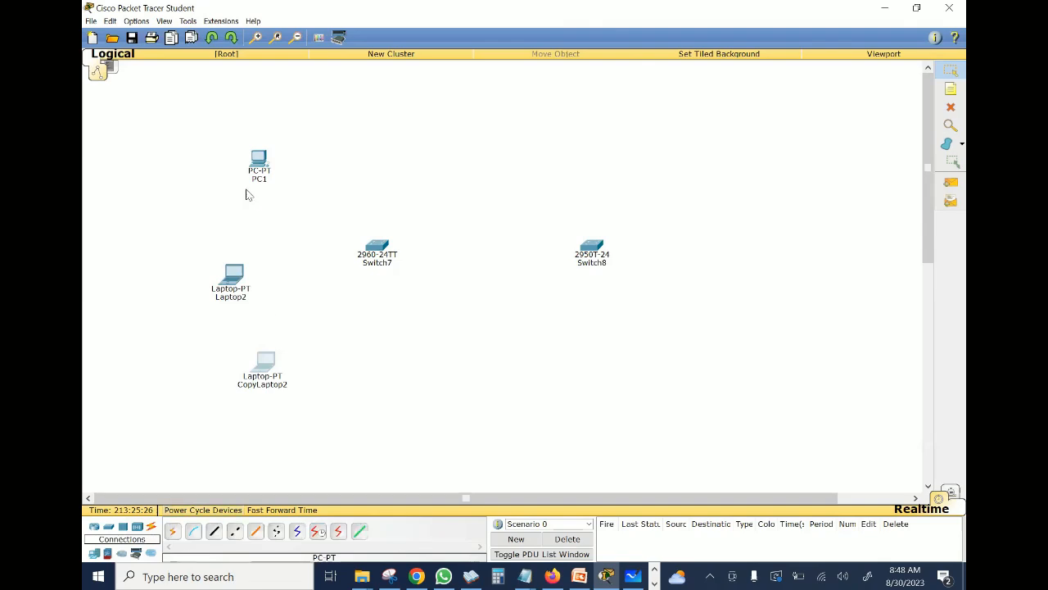
pyautogui.click(175, 532)
pyautogui.click(254, 159)
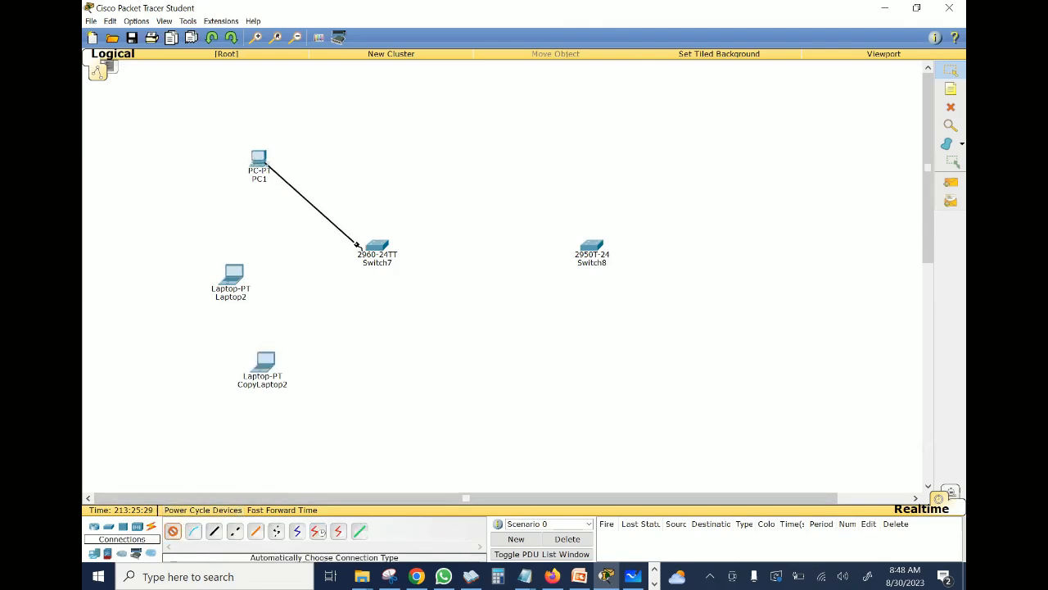
pyautogui.click(379, 244)
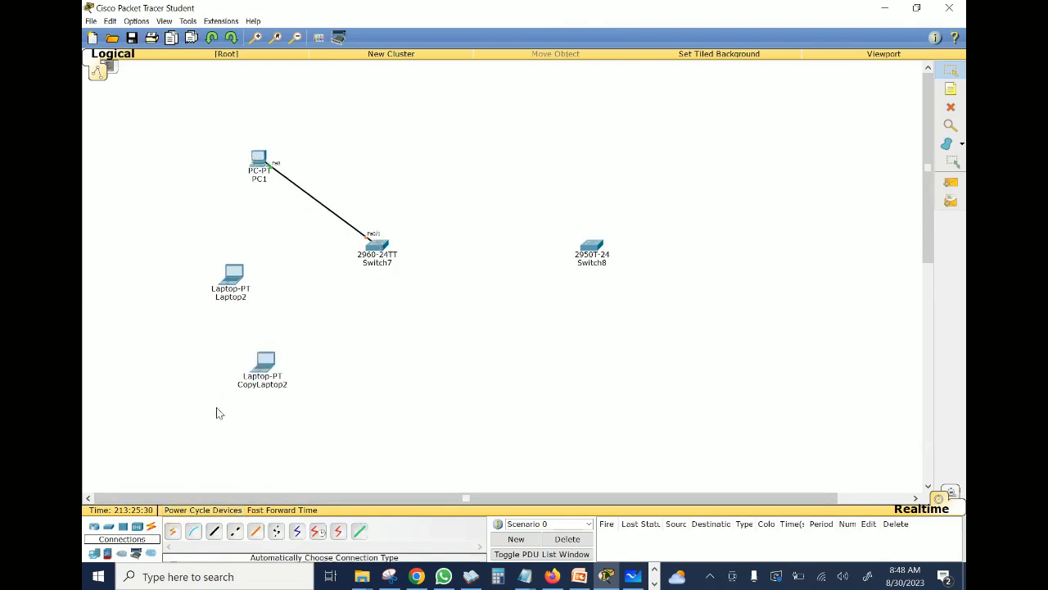
pyautogui.click(175, 532)
pyautogui.click(235, 276)
pyautogui.click(379, 248)
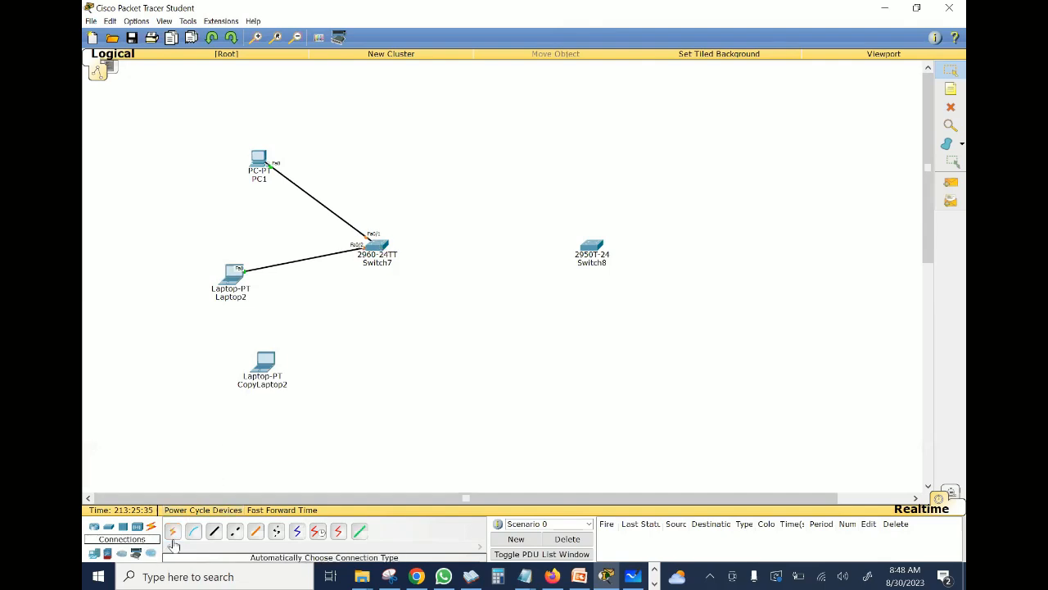
pyautogui.click(174, 532)
pyautogui.click(275, 362)
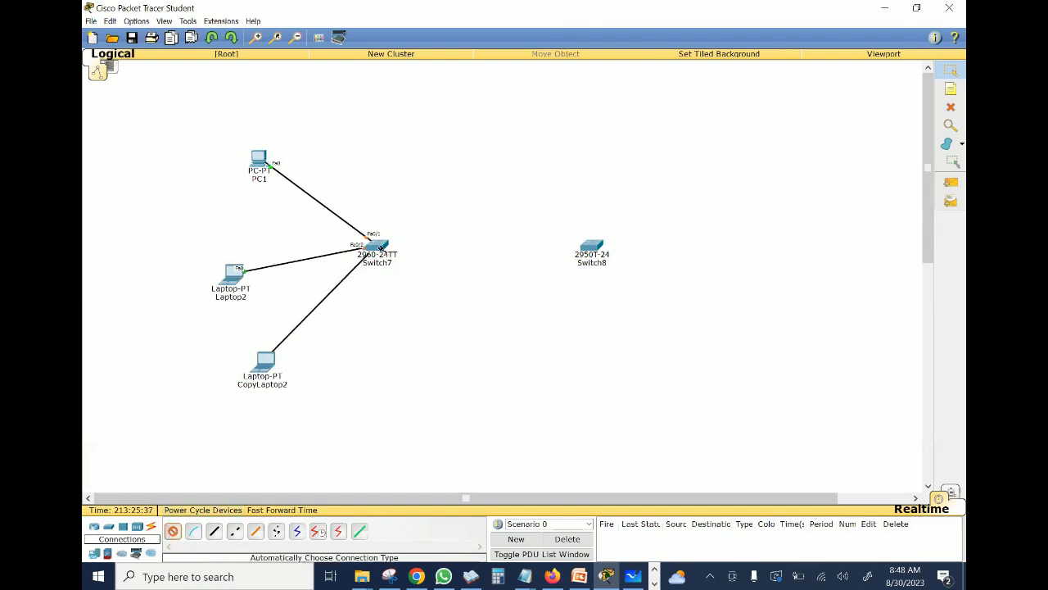
pyautogui.click(385, 245)
# Rename PC1 with the name of the H1 user in the HR department diagram.
pyautogui.click(264, 180)
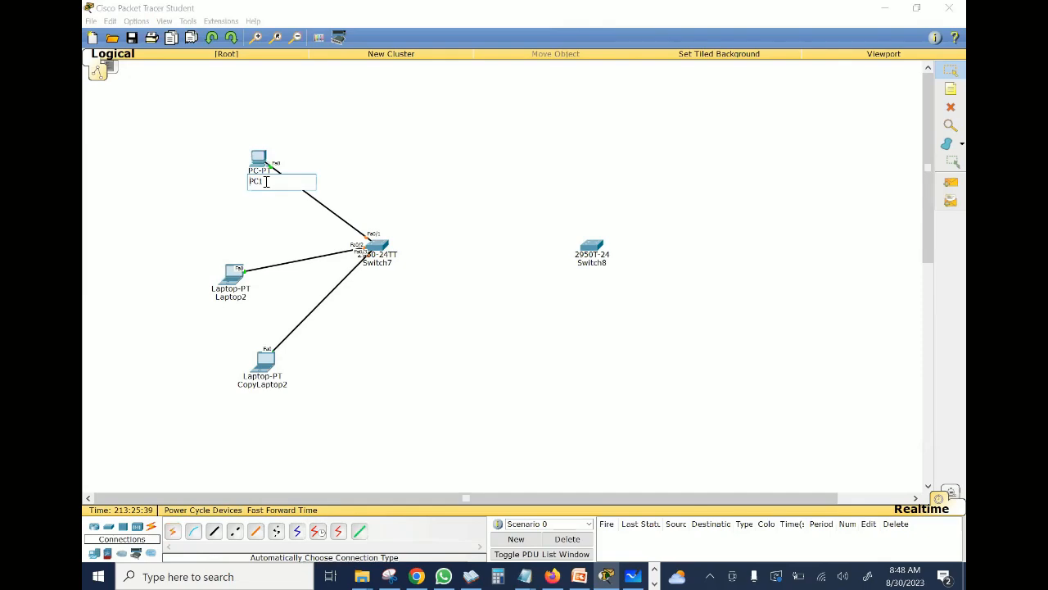
pyautogui.doubleClick(266, 182)
pyautogui.write('Dam')
pyautogui.press('BackSpace')
pyautogui.write('niel')
pyautogui.press('Return')
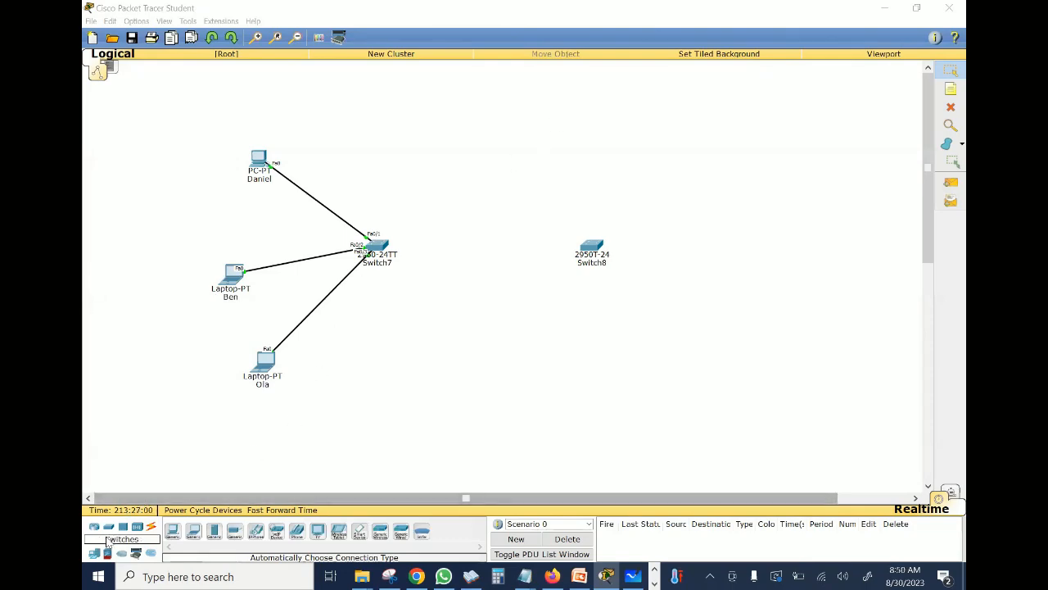
# Place a server, a PC and a laptop one below another to the right of the 2950T-24 switch.
pyautogui.moveTo(215, 531); pyautogui.dragTo(712, 167)
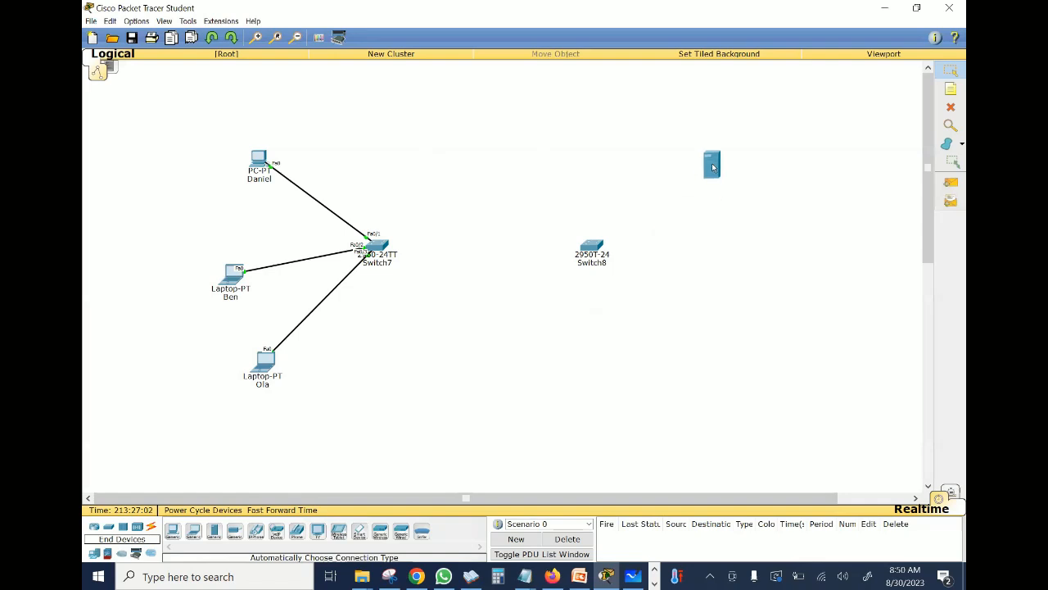
pyautogui.moveTo(696, 114); pyautogui.dragTo(695, 116)
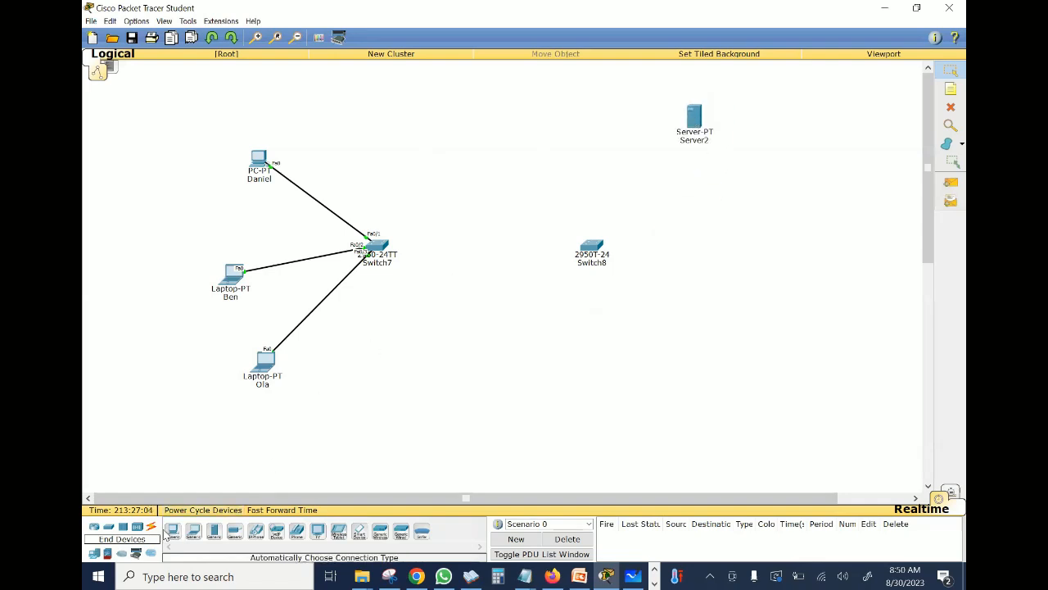
pyautogui.moveTo(172, 532); pyautogui.dragTo(721, 242)
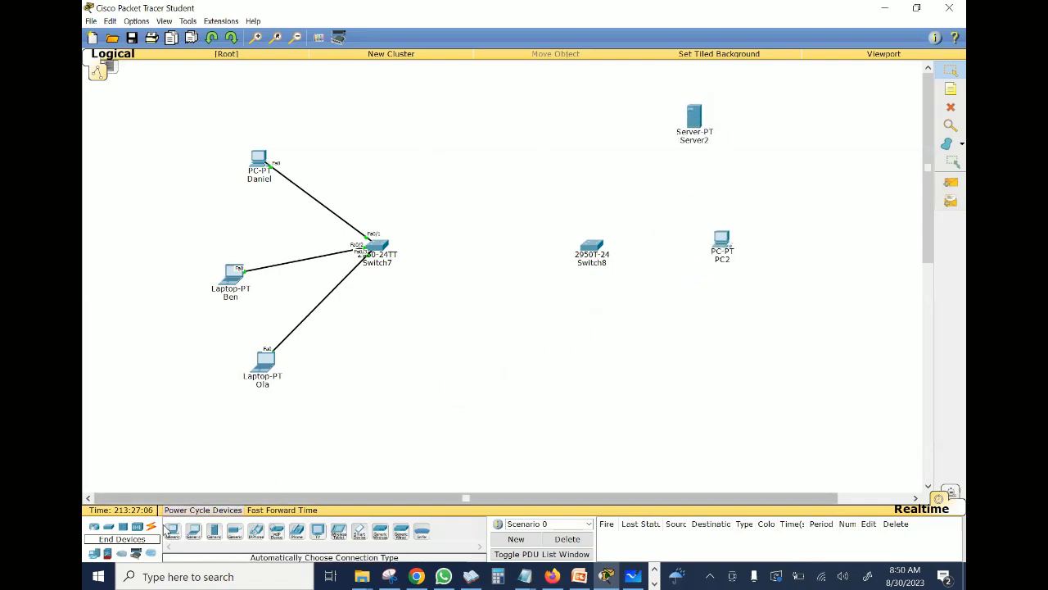
pyautogui.moveTo(188, 531); pyautogui.dragTo(718, 342)
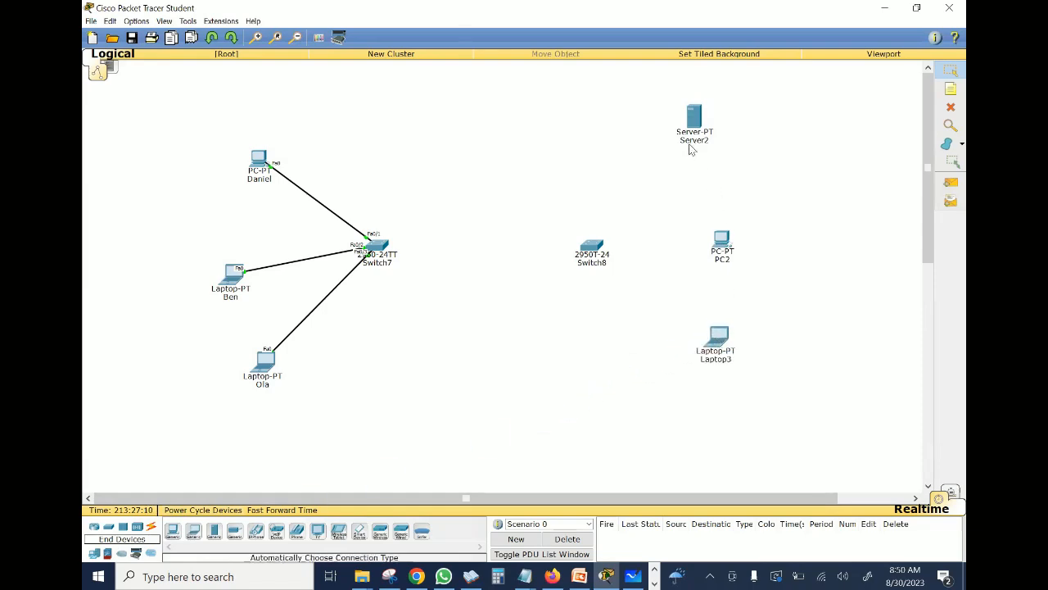
# Rename the server beside the 2950T-24 switch as PRINTER.
pyautogui.moveTo(693, 148)
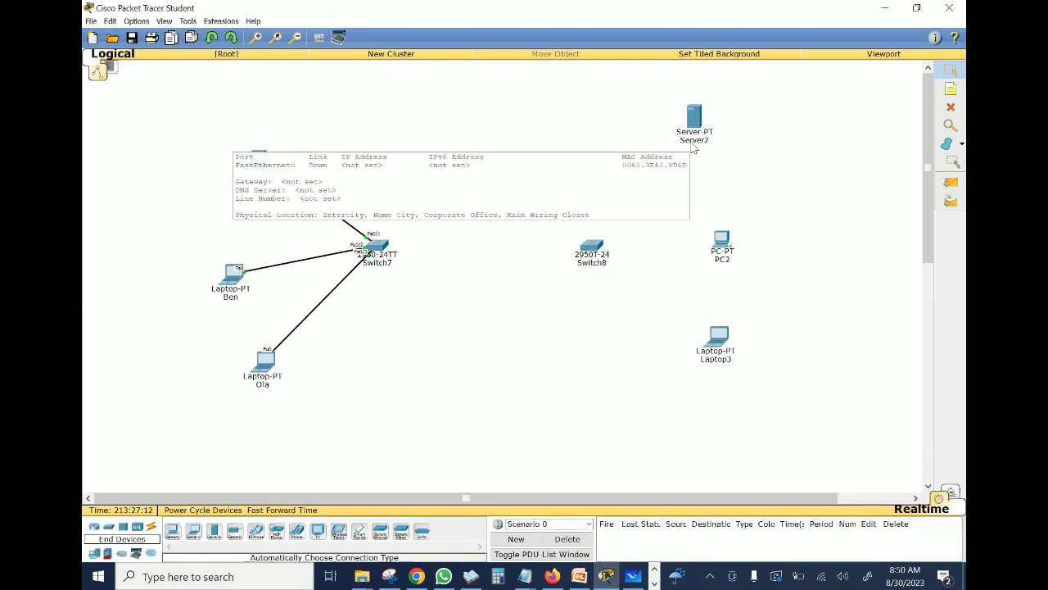
pyautogui.click(694, 143)
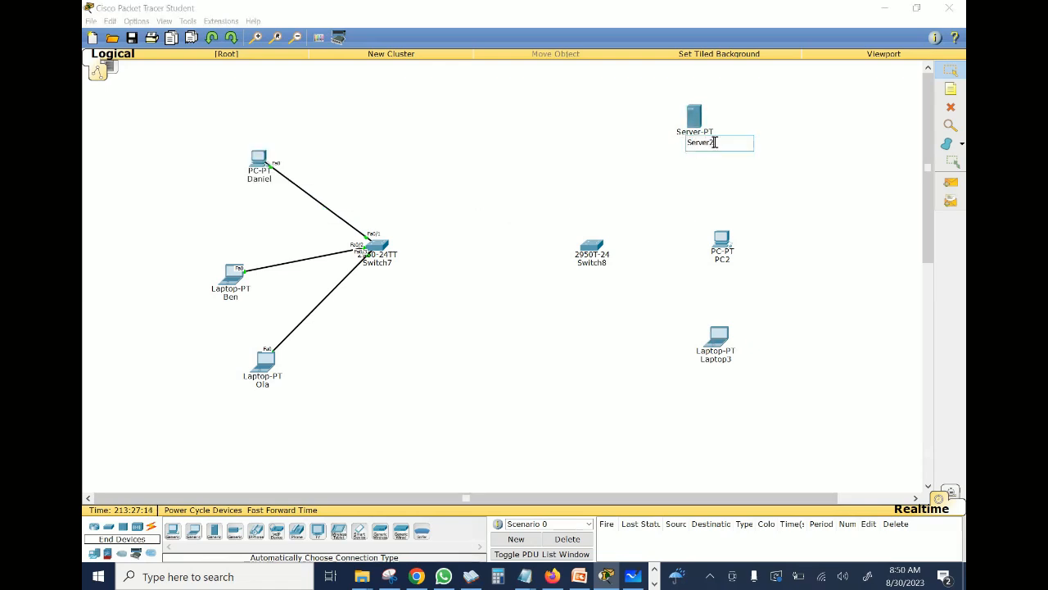
pyautogui.moveTo(714, 142); pyautogui.dragTo(667, 148)
pyautogui.write('PRINTER')
pyautogui.click(822, 160)
# Rename PC2 in capitals with the name of the Accounting H2 user, checking it on the whiteboard plan.
pyautogui.click(729, 262)
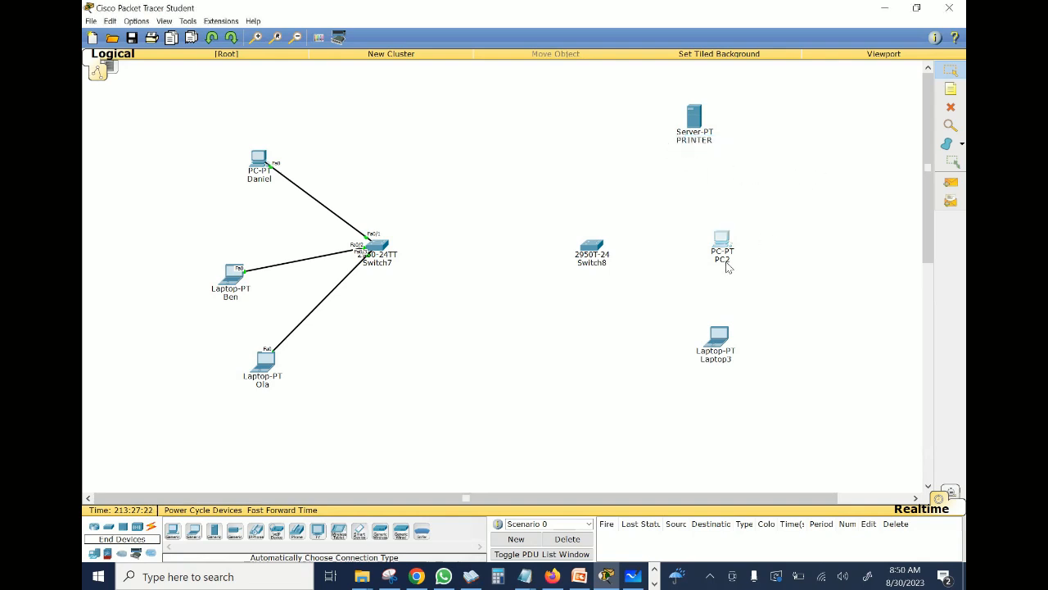
pyautogui.doubleClick(729, 262)
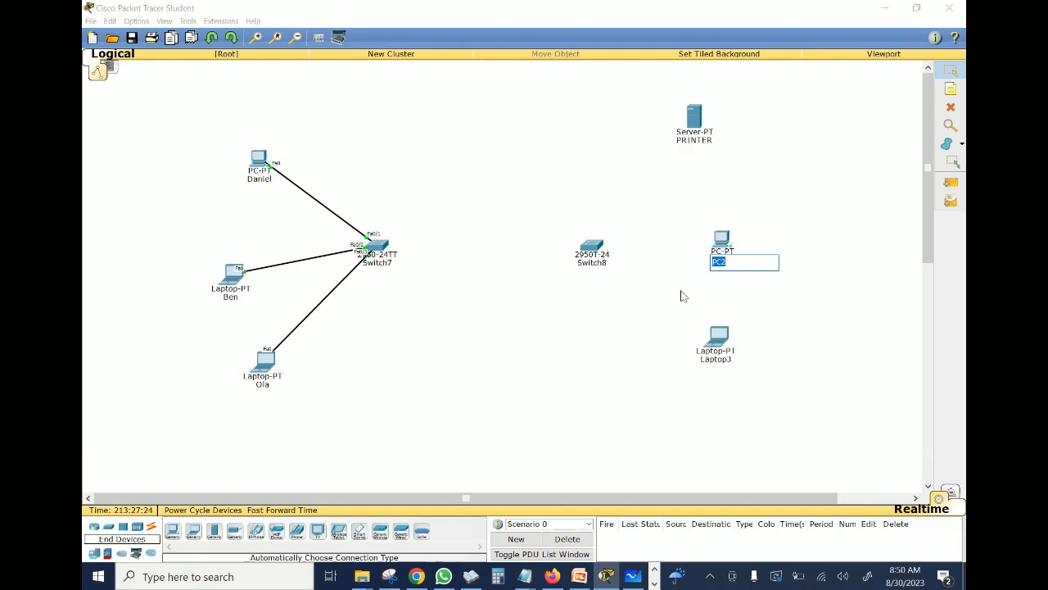
pyautogui.click(632, 575)
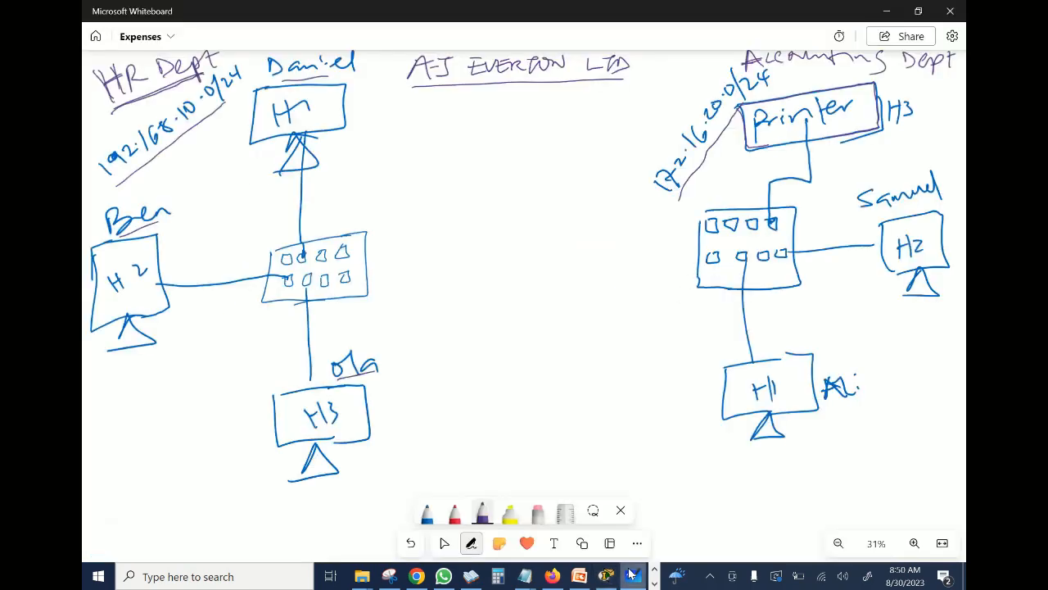
pyautogui.click(632, 576)
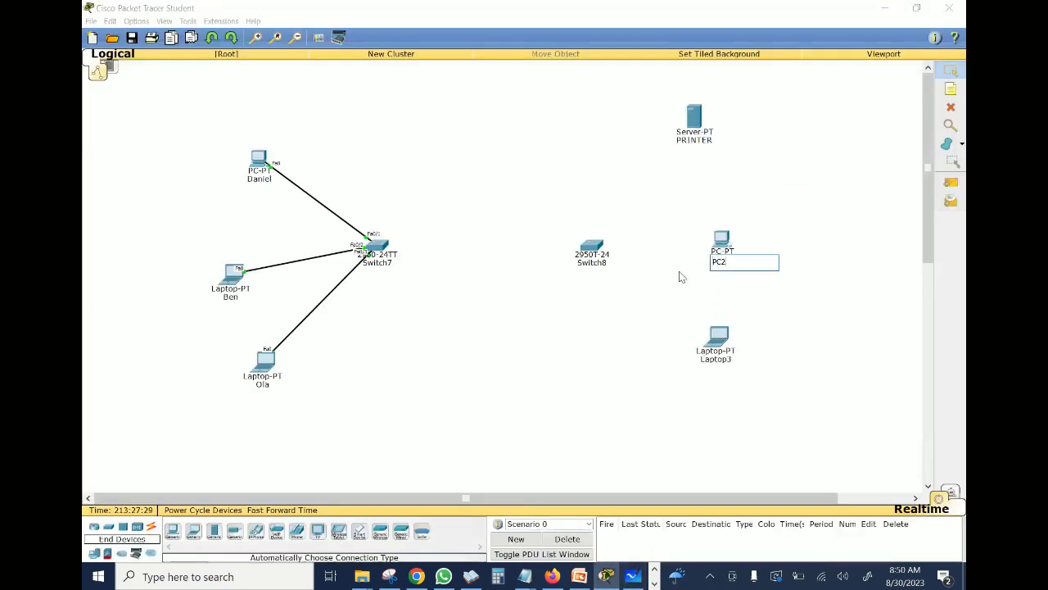
pyautogui.press('BackSpace')
pyautogui.press('BackSpace')
pyautogui.press('BackSpace')
pyautogui.write('SAMUEL')
pyautogui.click(653, 332)
# Rename Laptop3 with the name of the H1 user in the Accounting department diagram.
pyautogui.click(713, 362)
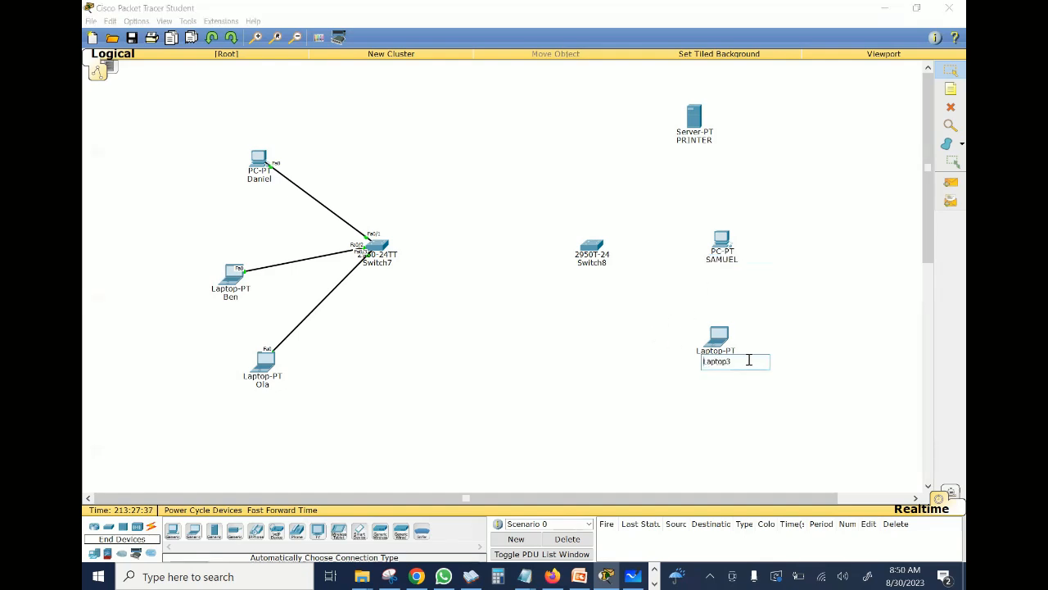
pyautogui.moveTo(749, 360); pyautogui.dragTo(704, 361)
pyautogui.write('Ali')
pyautogui.click(565, 358)
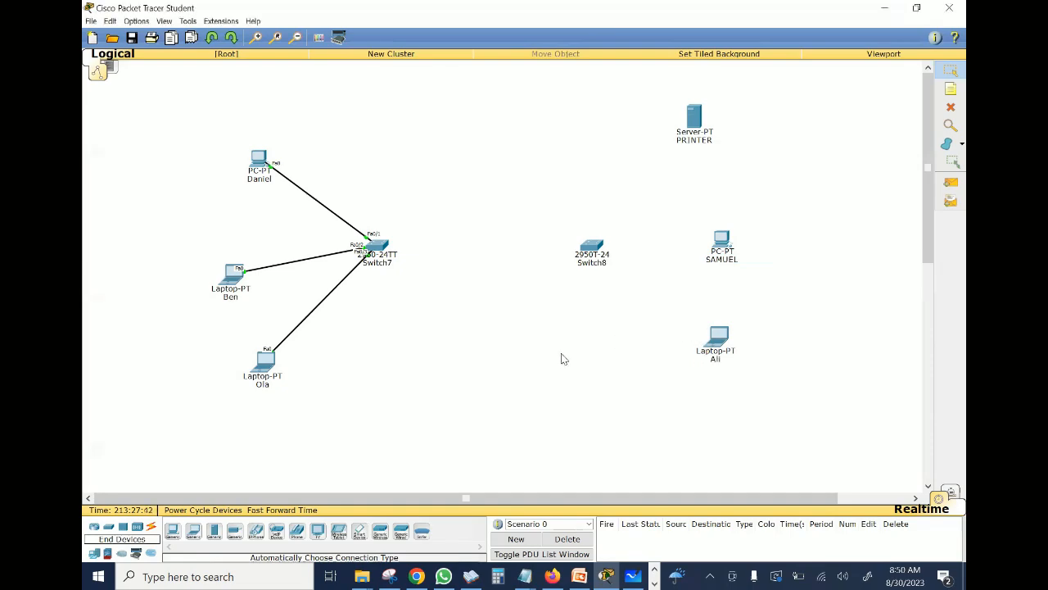
# Add a text note reading 192.168.10.0/24 between the PC and the upper laptop of the HR network.
pyautogui.click(554, 28)
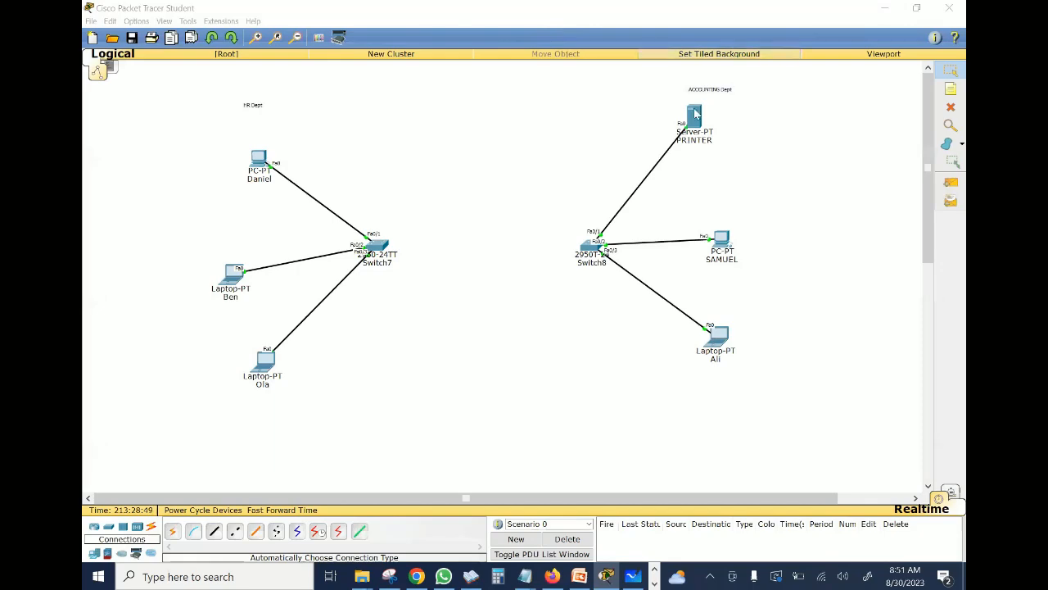
pyautogui.click(951, 89)
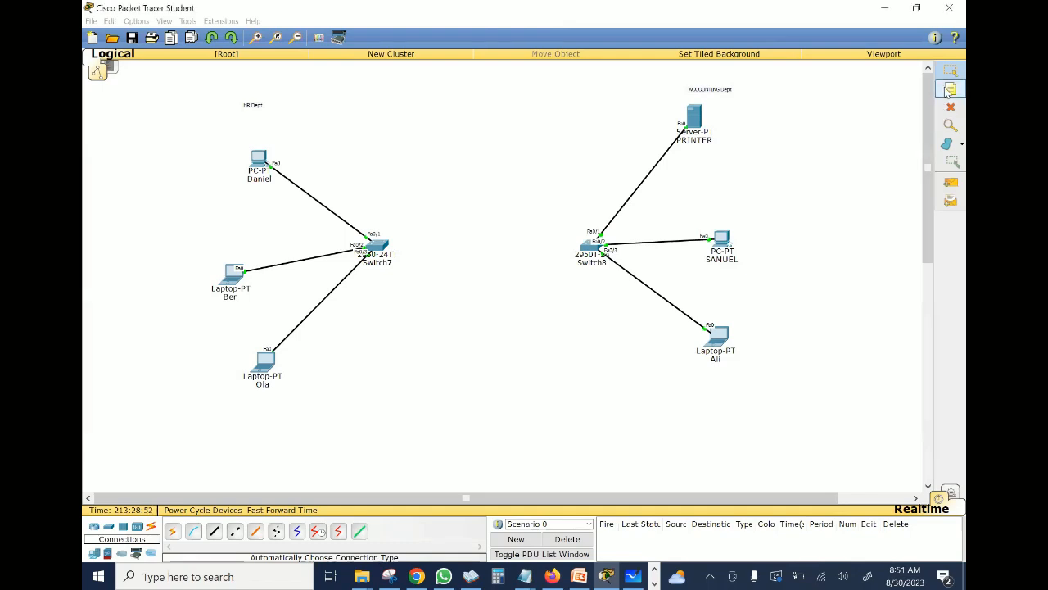
pyautogui.click(197, 200)
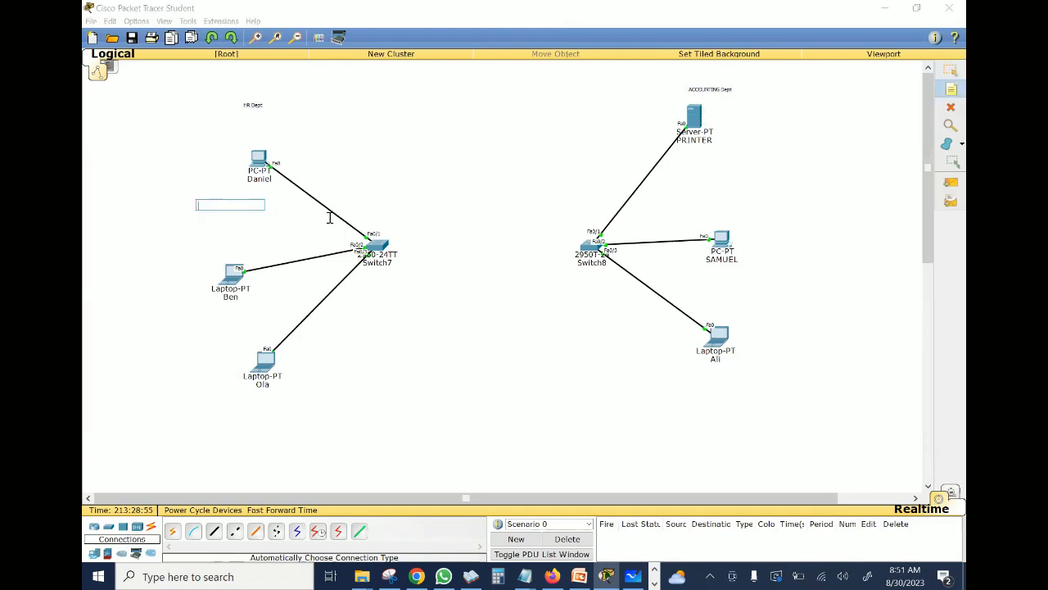
pyautogui.write('192.16')
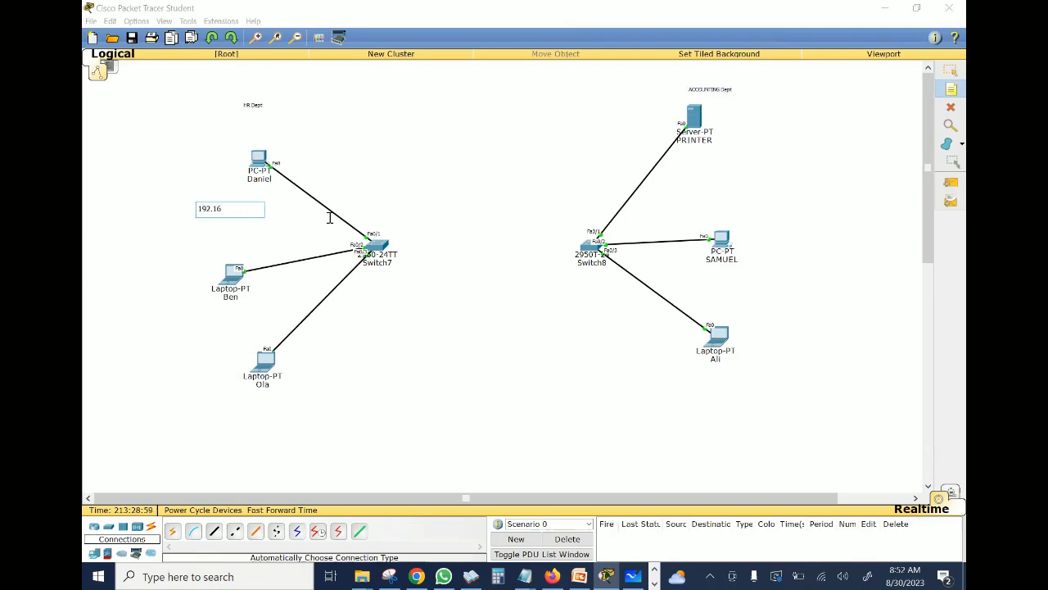
pyautogui.write('8.10.0/24')
# Add a text note reading 172.16.20.0/24 between the PRINTER server and the PC of the Accounting network.
pyautogui.click(739, 174)
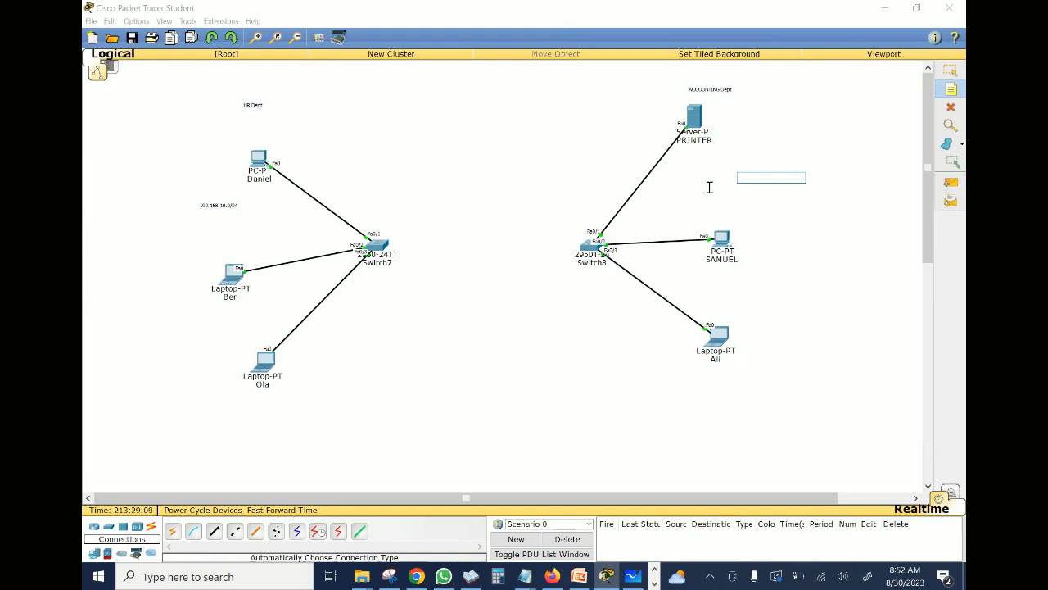
pyautogui.write('172.16')
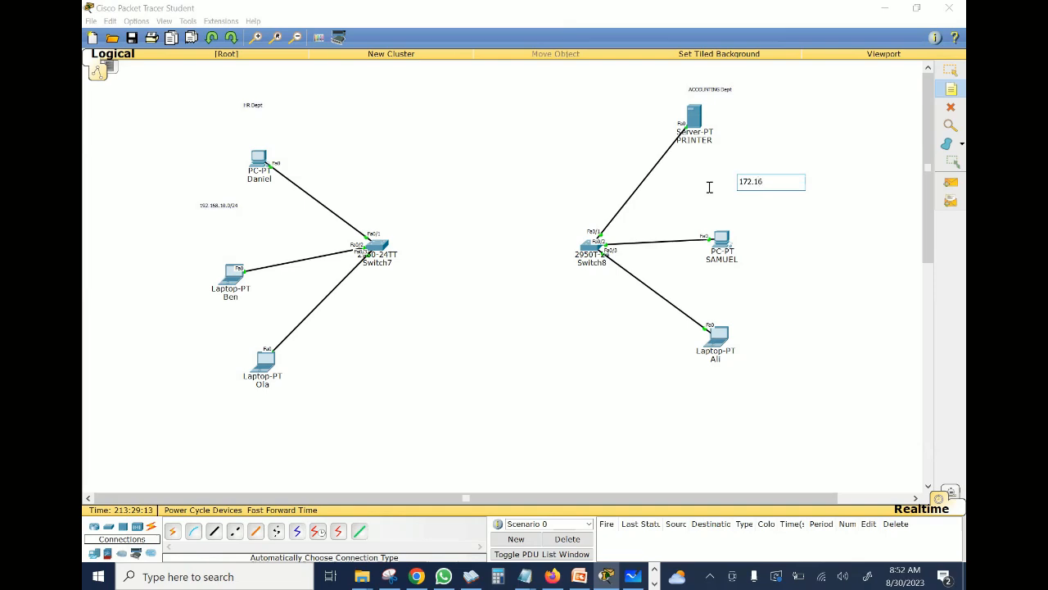
pyautogui.write('.20.0/24')
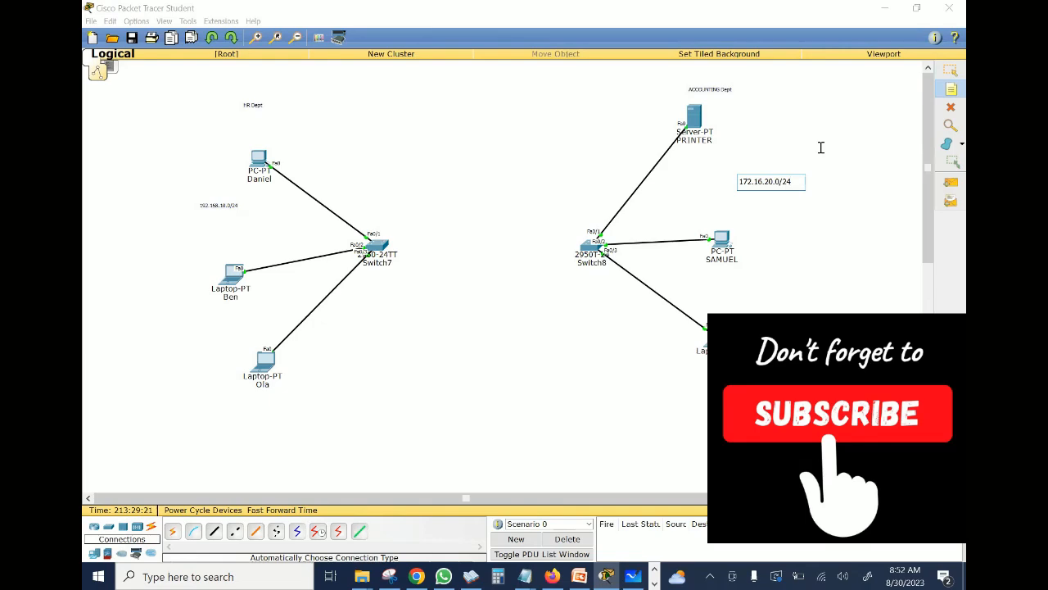
pyautogui.press('Escape')
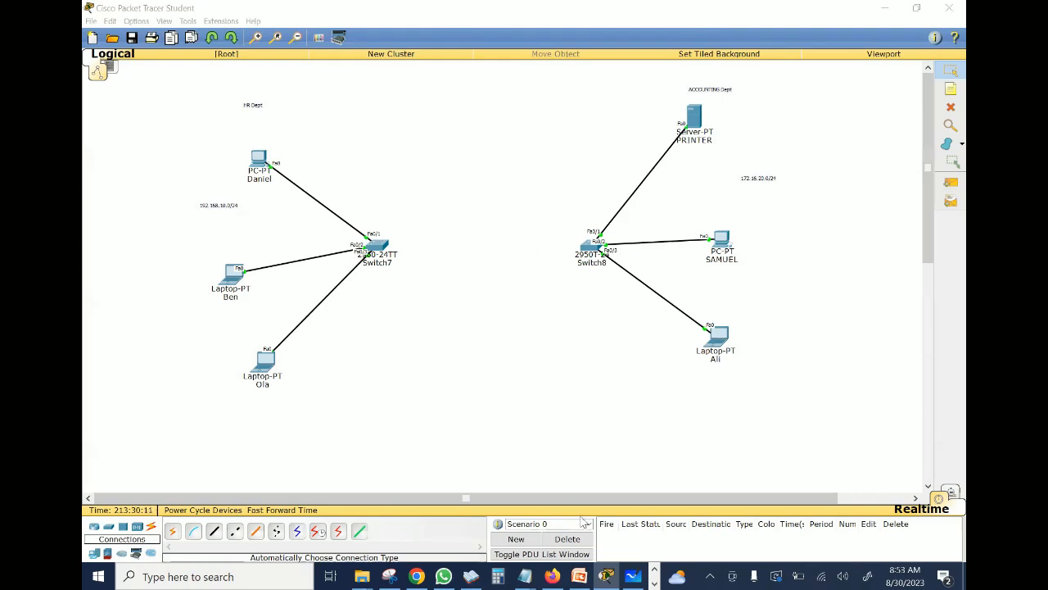
# Switch to the plan in Microsoft Whiteboard and handwrite the address 192.168.10.5 beside host H1 of the HR department.
pyautogui.click(632, 576)
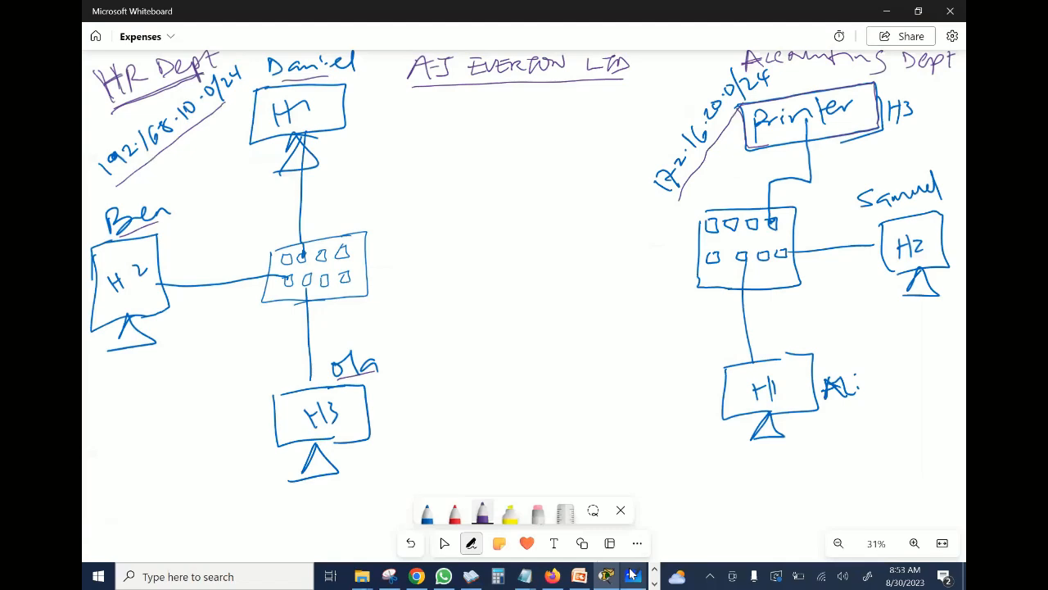
pyautogui.rightClick(571, 353)
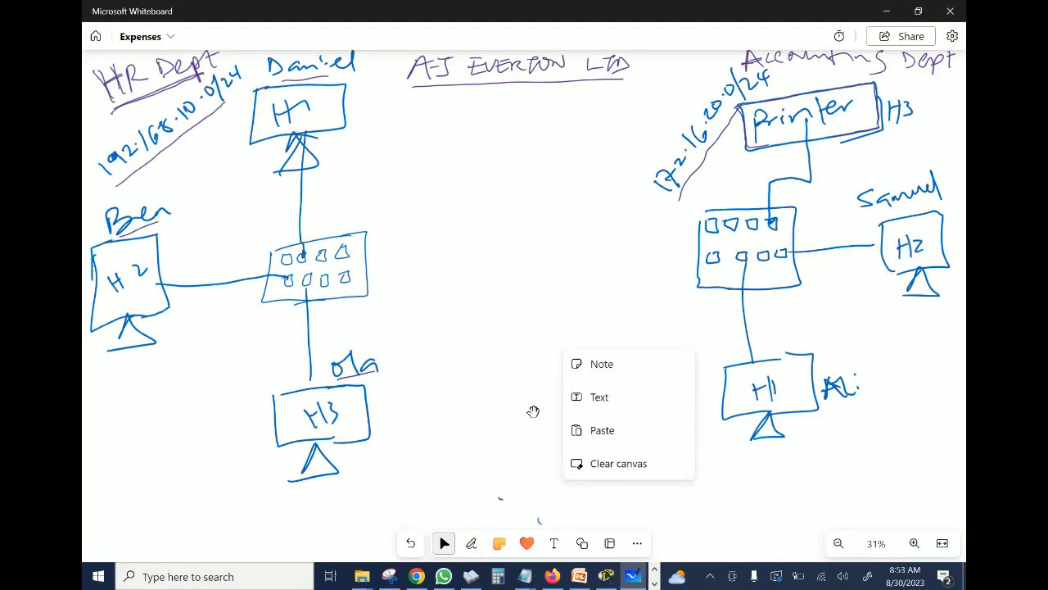
pyautogui.moveTo(323, 137)
pyautogui.mouseDown()
pyautogui.moveTo(325, 151)
pyautogui.moveTo(354, 137)
pyautogui.mouseUp()
pyautogui.click(349, 140)
pyautogui.moveTo(365, 121)
pyautogui.mouseDown()
pyautogui.moveTo(361, 135)
pyautogui.moveTo(370, 131)
pyautogui.mouseUp()
pyautogui.moveTo(379, 123)
pyautogui.mouseDown()
pyautogui.moveTo(373, 130)
pyautogui.moveTo(387, 122)
pyautogui.mouseUp()
pyautogui.moveTo(396, 104); pyautogui.dragTo(374, 134)
pyautogui.click(407, 104)
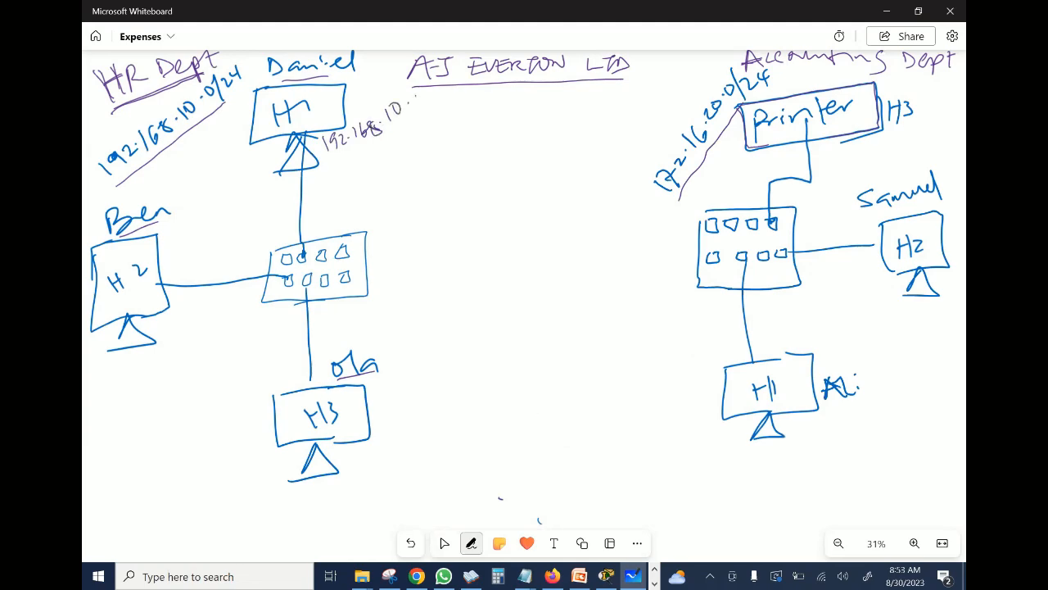
pyautogui.moveTo(415, 96); pyautogui.dragTo(418, 111)
pyautogui.moveTo(414, 99); pyautogui.dragTo(424, 91)
pyautogui.moveTo(378, 266); pyautogui.dragTo(382, 273)
pyautogui.moveTo(391, 260)
pyautogui.mouseDown()
pyautogui.moveTo(393, 268)
pyautogui.moveTo(419, 251)
pyautogui.mouseUp()
pyautogui.click(408, 260)
pyautogui.moveTo(425, 238); pyautogui.dragTo(429, 244)
pyautogui.moveTo(440, 238); pyautogui.dragTo(466, 228)
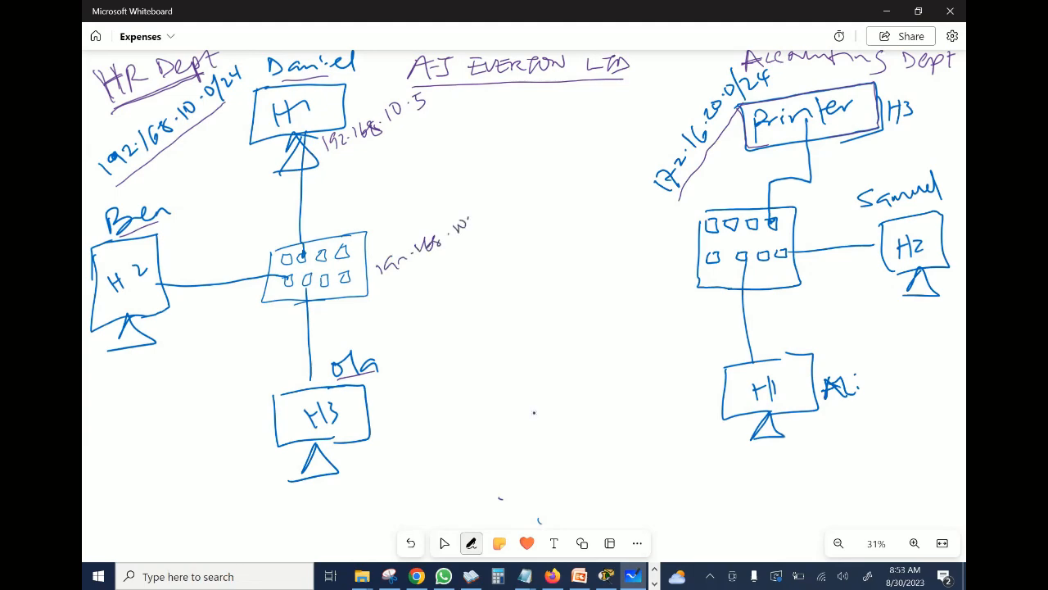
pyautogui.click(472, 543)
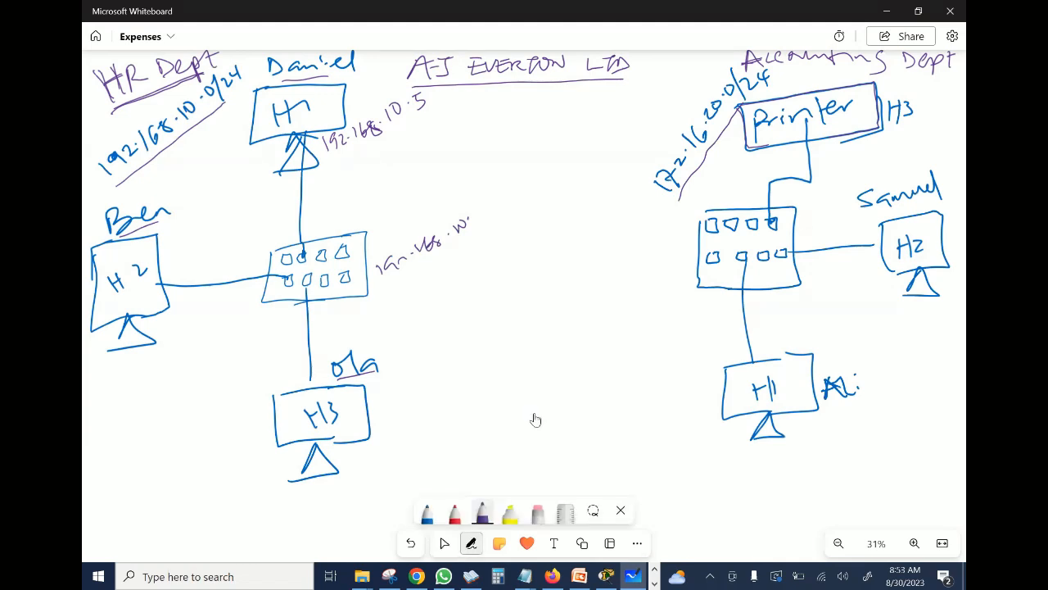
pyautogui.click(538, 514)
pyautogui.moveTo(464, 226); pyautogui.dragTo(380, 269)
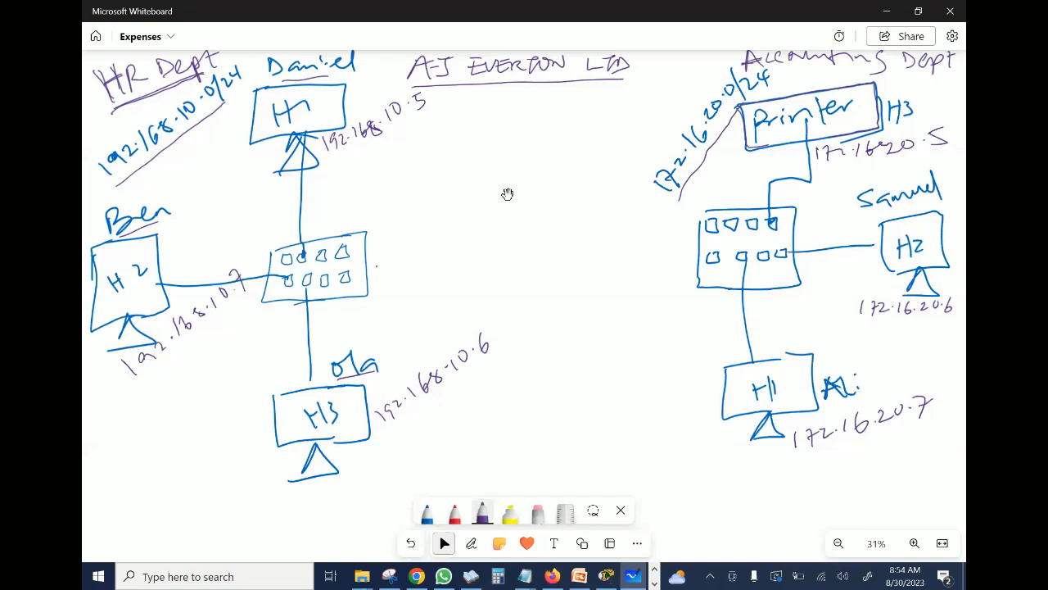
# Underline the three HR host addresses 192.168.10.5, 192.168.10.6 and 192.168.10.7 on the whiteboard plan.
pyautogui.click(508, 195)
pyautogui.moveTo(330, 169); pyautogui.dragTo(425, 107)
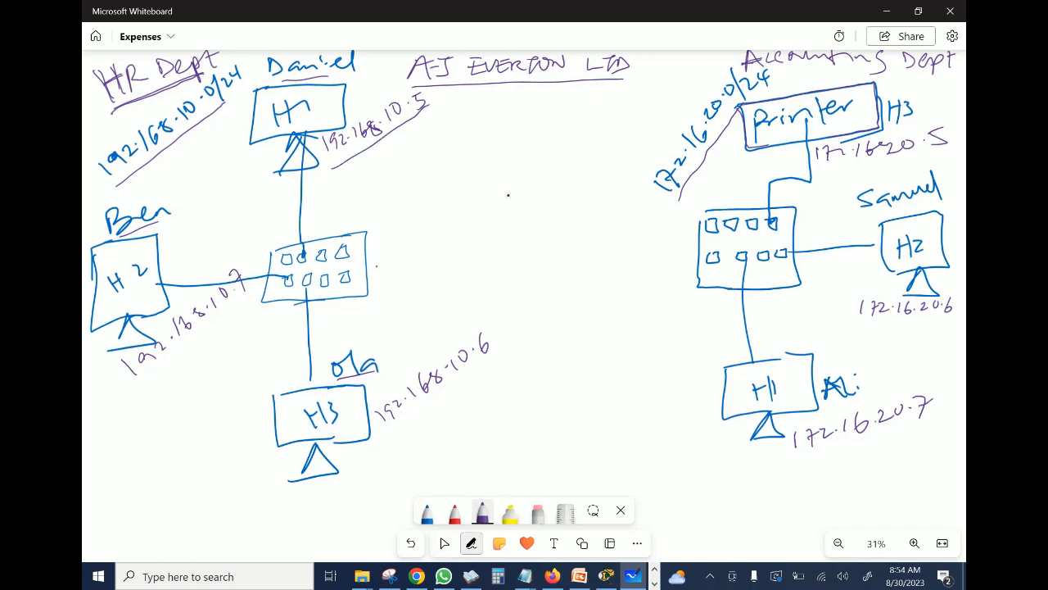
pyautogui.moveTo(390, 437); pyautogui.dragTo(498, 351)
pyautogui.moveTo(132, 394); pyautogui.dragTo(238, 297)
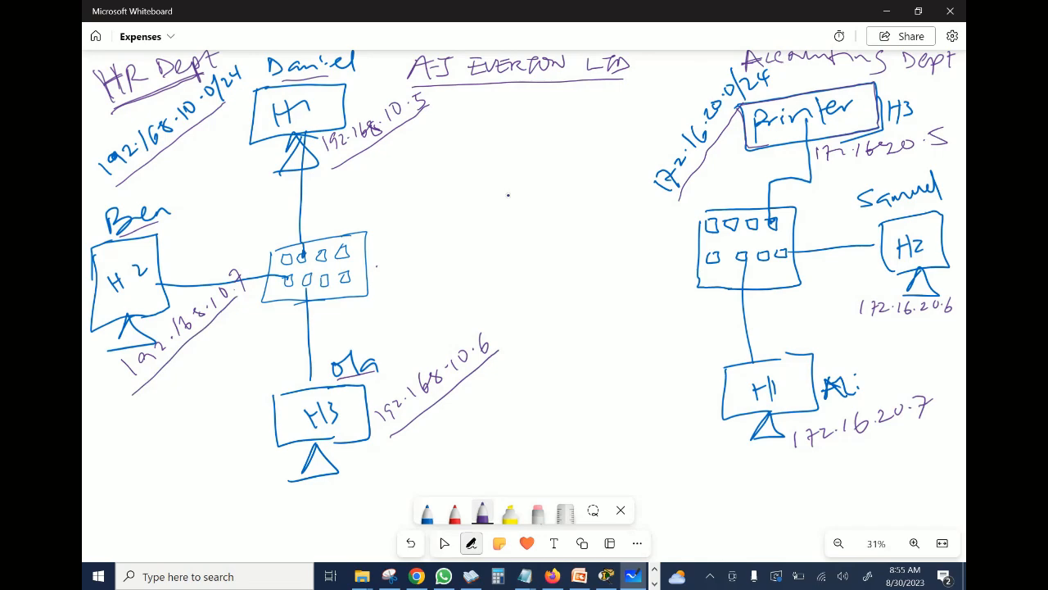
# Underline the three Accounting host addresses 172.16.20.5, 172.16.20.6 and 172.16.20.7 on the whiteboard plan.
pyautogui.moveTo(811, 171); pyautogui.dragTo(922, 164)
pyautogui.moveTo(853, 326); pyautogui.dragTo(952, 316)
pyautogui.moveTo(797, 466); pyautogui.dragTo(918, 428)
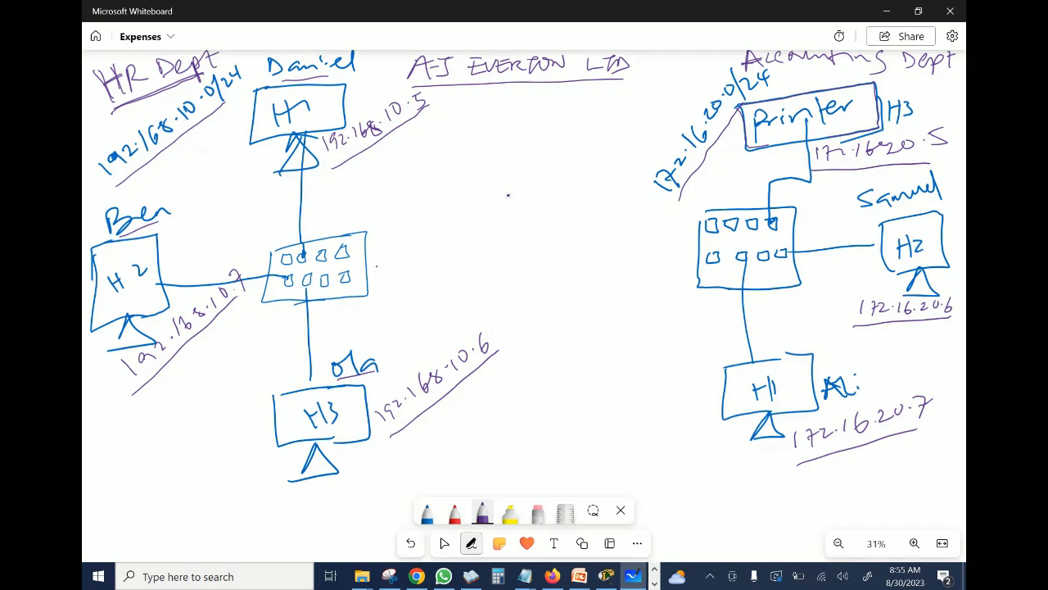
pyautogui.moveTo(115, 129)
pyautogui.mouseDown()
pyautogui.moveTo(89, 157)
pyautogui.moveTo(131, 178)
pyautogui.moveTo(195, 120)
pyautogui.moveTo(200, 94)
pyautogui.moveTo(118, 127)
pyautogui.moveTo(97, 146)
pyautogui.moveTo(91, 183)
pyautogui.moveTo(137, 171)
pyautogui.moveTo(188, 126)
pyautogui.moveTo(194, 97)
pyautogui.moveTo(141, 113)
pyautogui.moveTo(92, 181)
pyautogui.mouseUp()
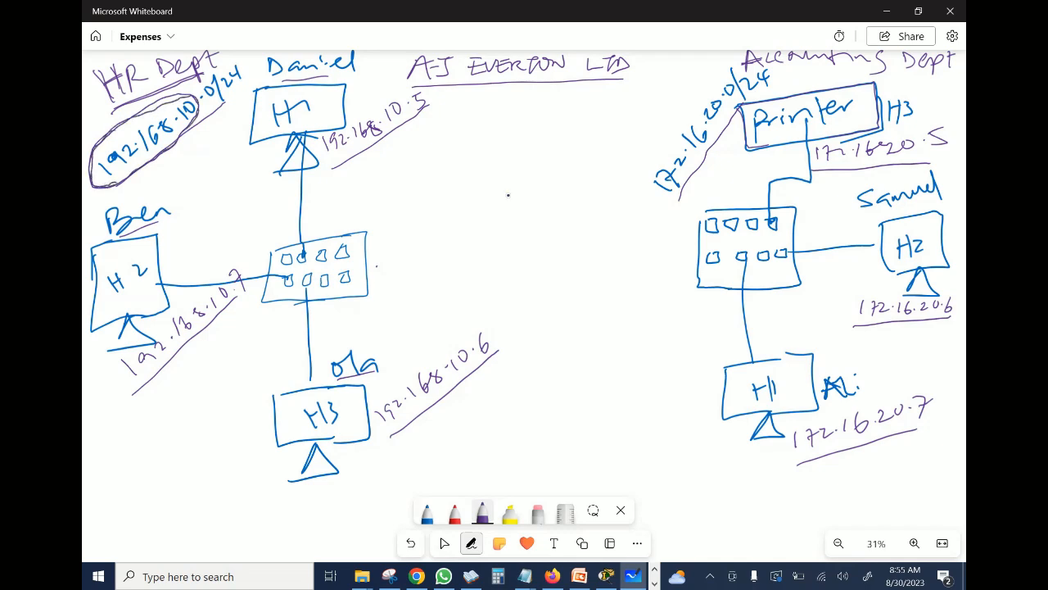
pyautogui.moveTo(339, 164)
pyautogui.mouseDown()
pyautogui.moveTo(403, 123)
pyautogui.moveTo(382, 100)
pyautogui.moveTo(324, 132)
pyautogui.moveTo(336, 166)
pyautogui.moveTo(352, 164)
pyautogui.mouseUp()
pyautogui.moveTo(397, 377)
pyautogui.mouseDown()
pyautogui.moveTo(377, 396)
pyautogui.moveTo(380, 432)
pyautogui.moveTo(472, 368)
pyautogui.moveTo(459, 349)
pyautogui.moveTo(391, 384)
pyautogui.mouseUp()
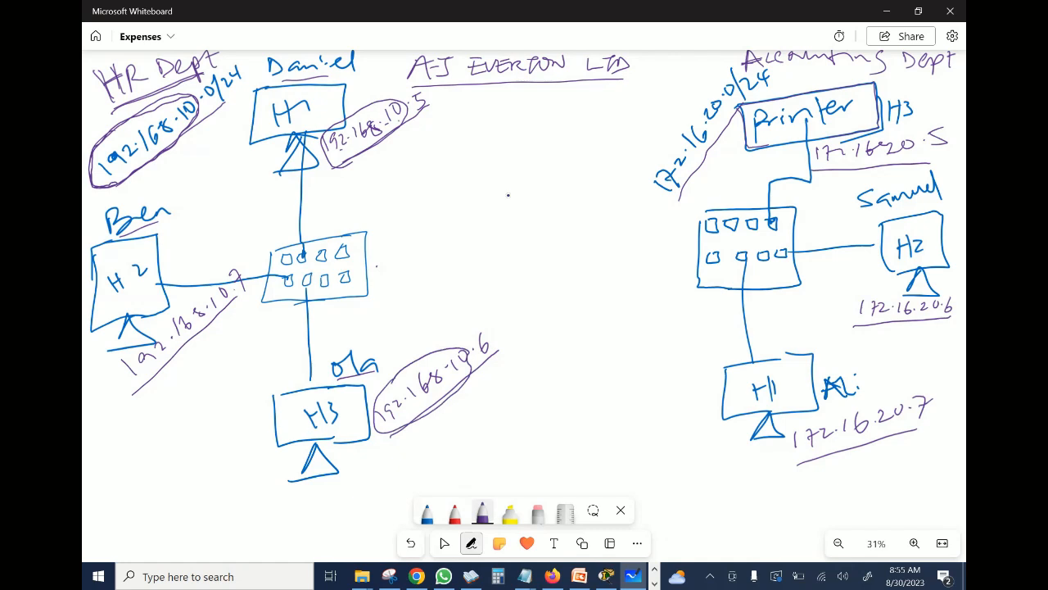
pyautogui.hotkey('ctrl', 'z')
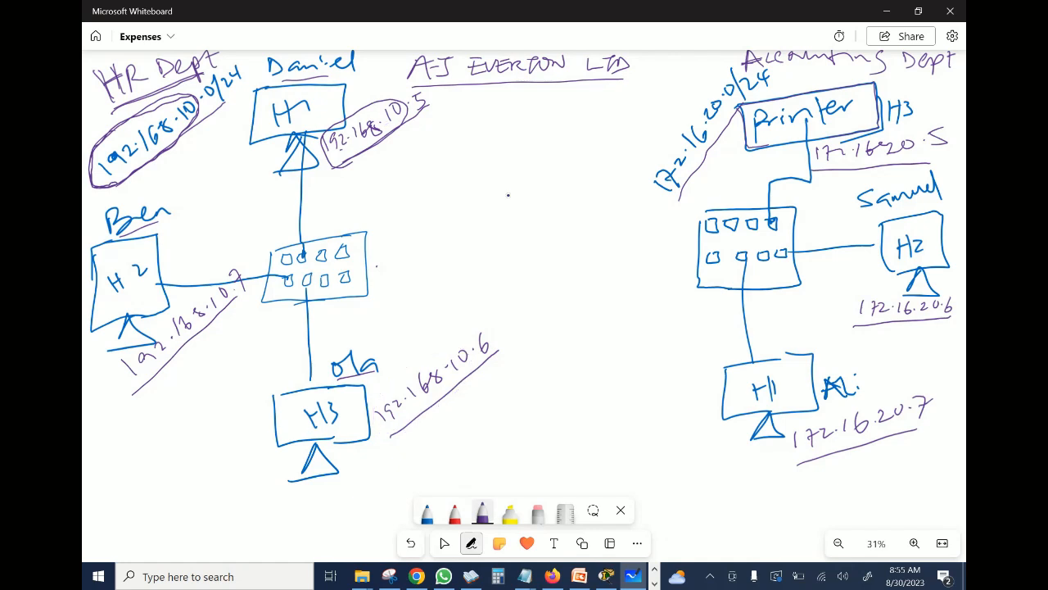
pyautogui.hotkey('ctrl', 'z')
pyautogui.hotkey('ctrl', 'z')
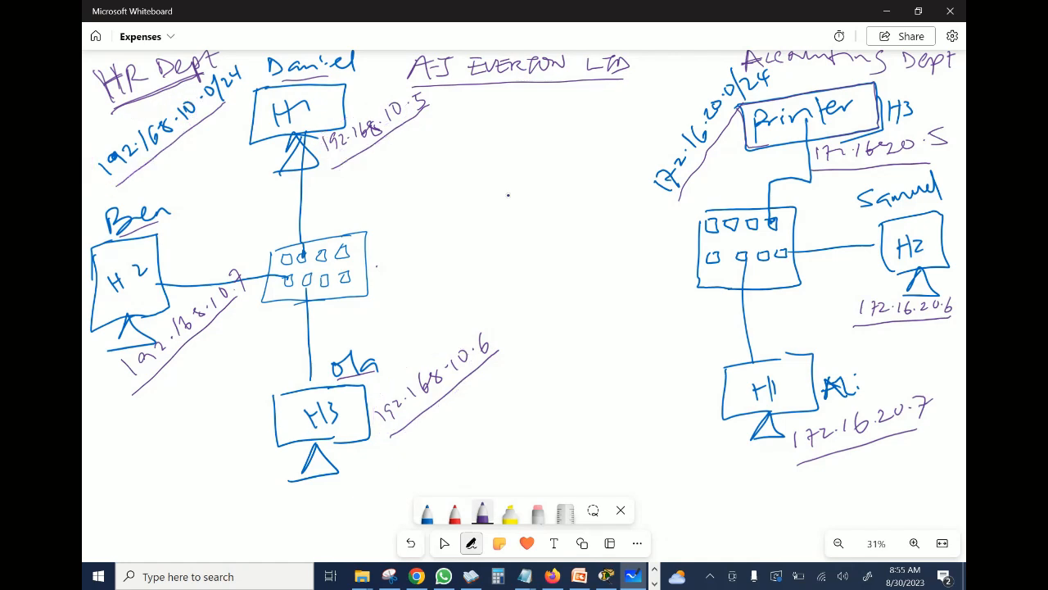
pyautogui.hotkey('ctrl', 'z')
# Underline the HR network address 192.168.10.0/24 once more on the whiteboard plan and return to Cisco Packet Tracer.
pyautogui.moveTo(117, 186)
pyautogui.mouseDown()
pyautogui.moveTo(197, 127)
pyautogui.moveTo(116, 186)
pyautogui.mouseUp()
pyautogui.press('Escape')
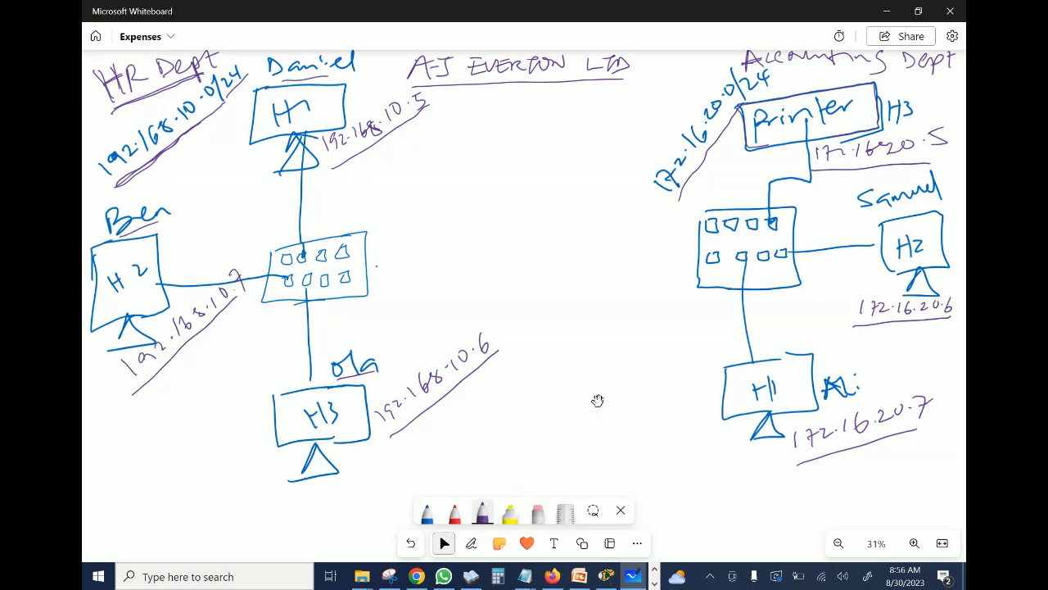
pyautogui.click(631, 575)
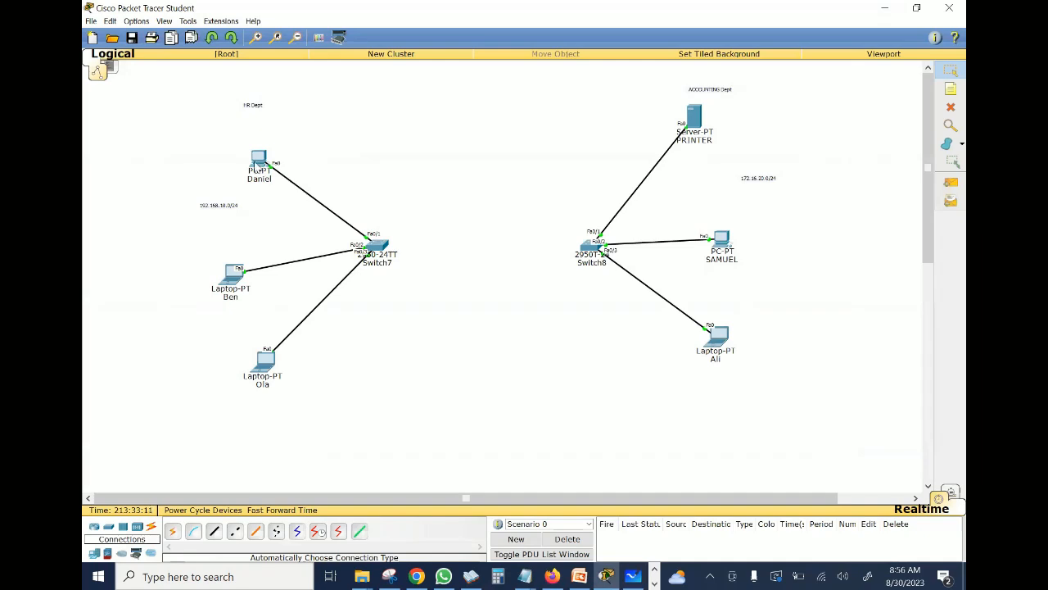
# Assign the HR department's PC the static IP address 192.168.10.5 with the default subnet mask and close its configuration.
pyautogui.click(258, 164)
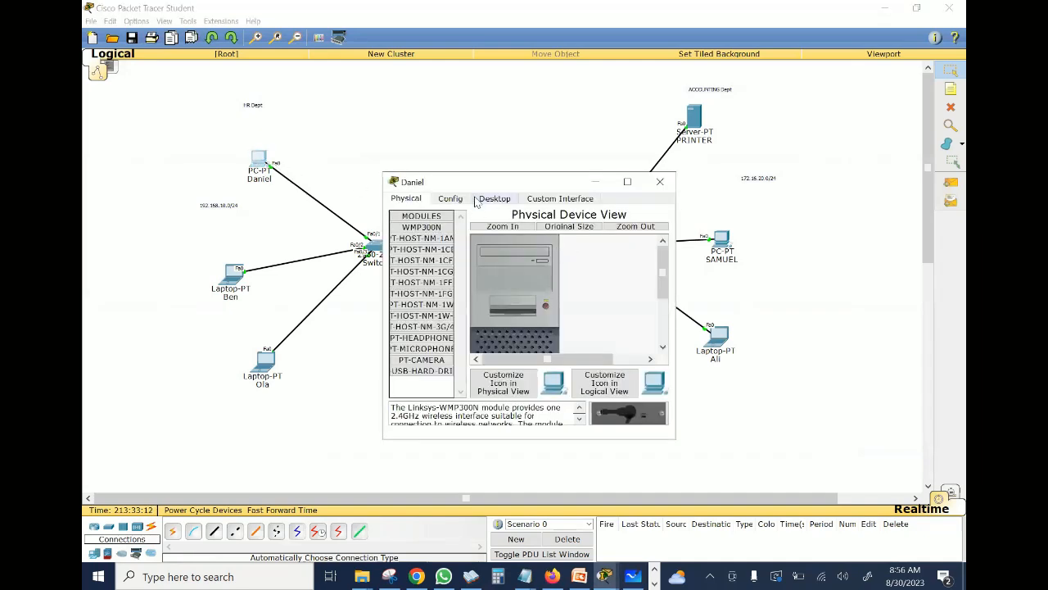
pyautogui.click(480, 202)
pyautogui.click(422, 237)
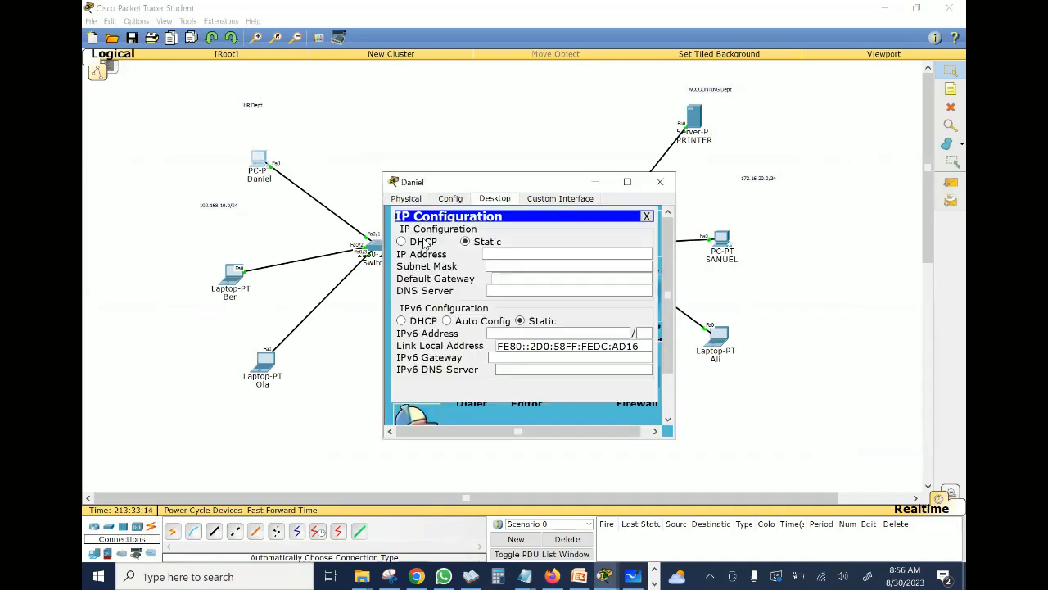
pyautogui.click(508, 255)
pyautogui.write('192.168')
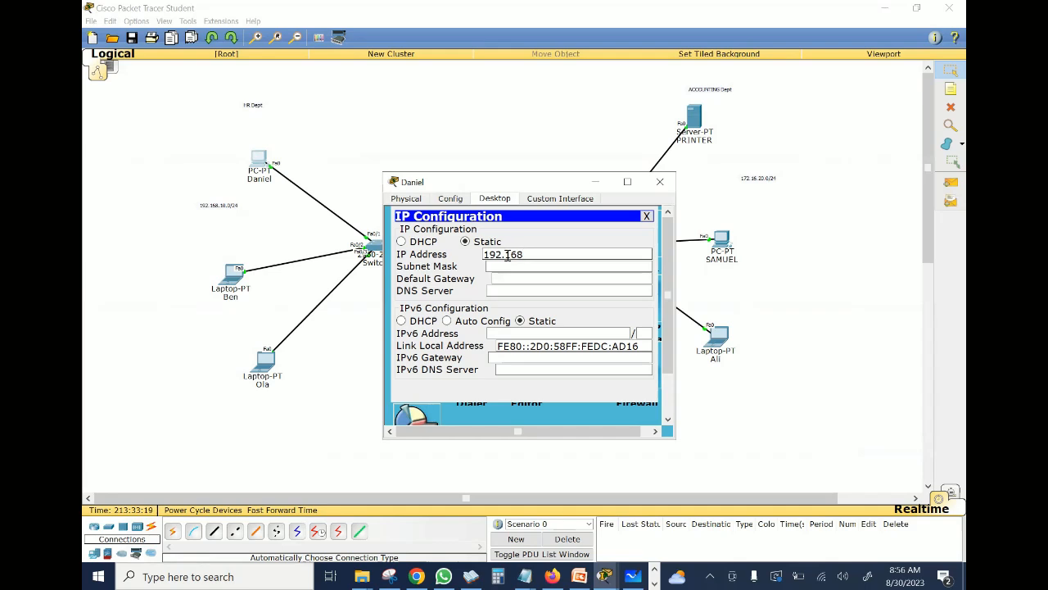
pyautogui.write('.10.5')
pyautogui.click(507, 269)
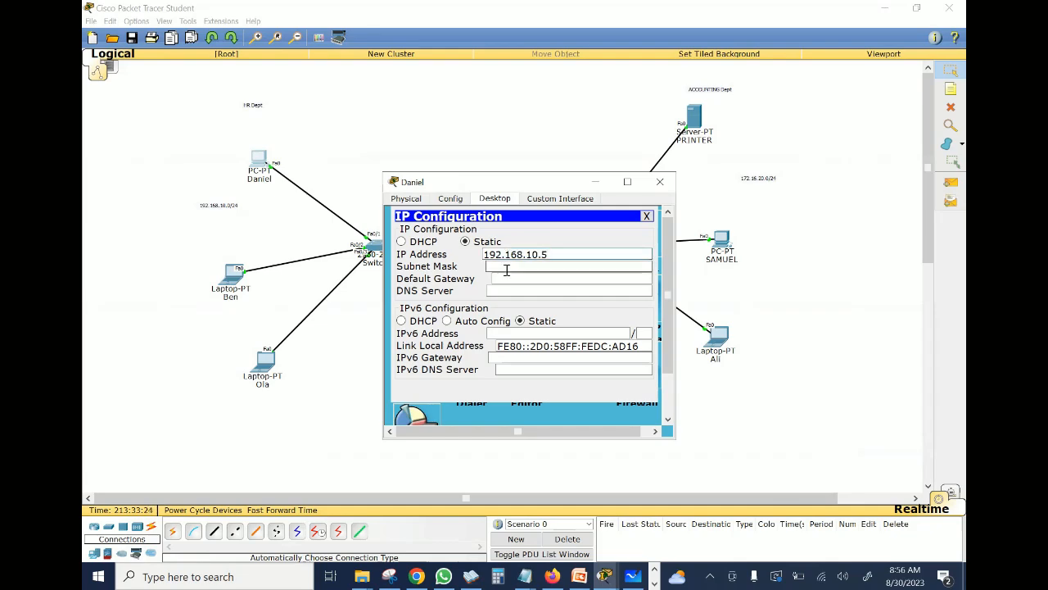
pyautogui.click(660, 181)
# Assign the HR department's upper laptop the static IP address 192.168.10.6 with subnet mask 255.255.255.0.
pyautogui.click(228, 279)
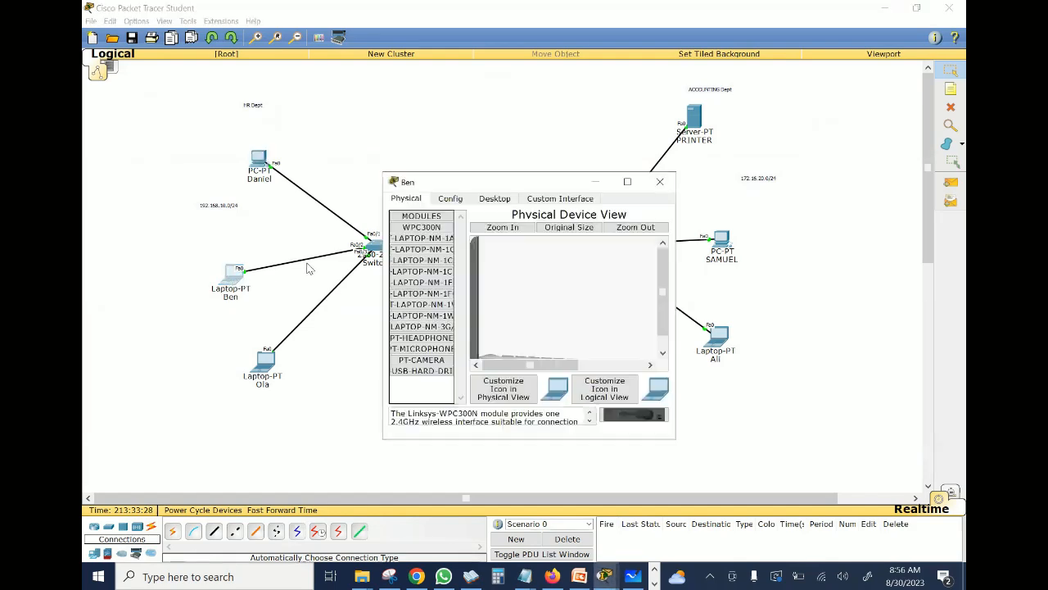
pyautogui.click(500, 200)
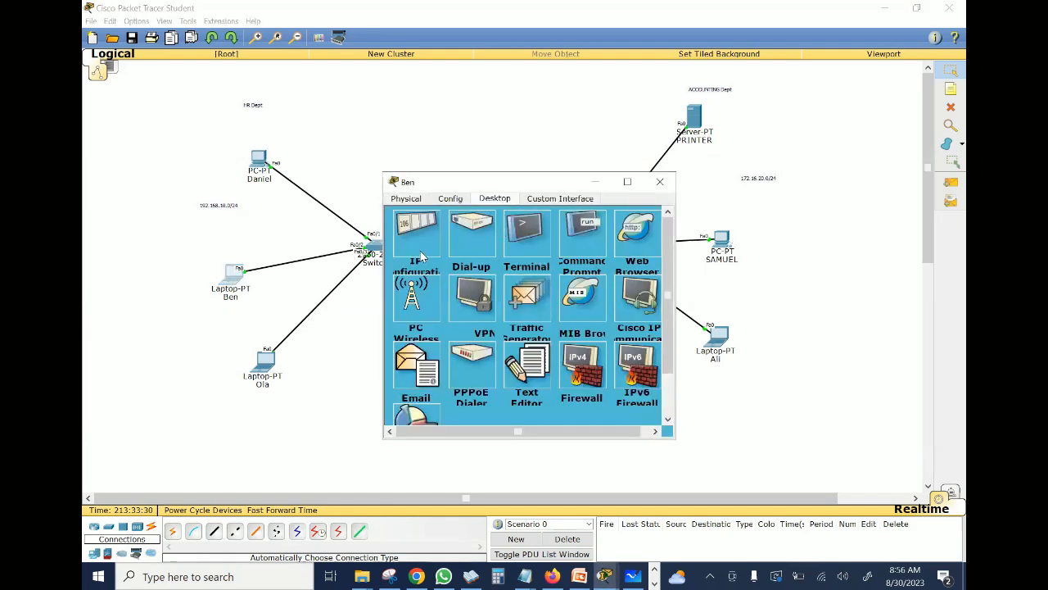
pyautogui.click(421, 251)
pyautogui.click(483, 254)
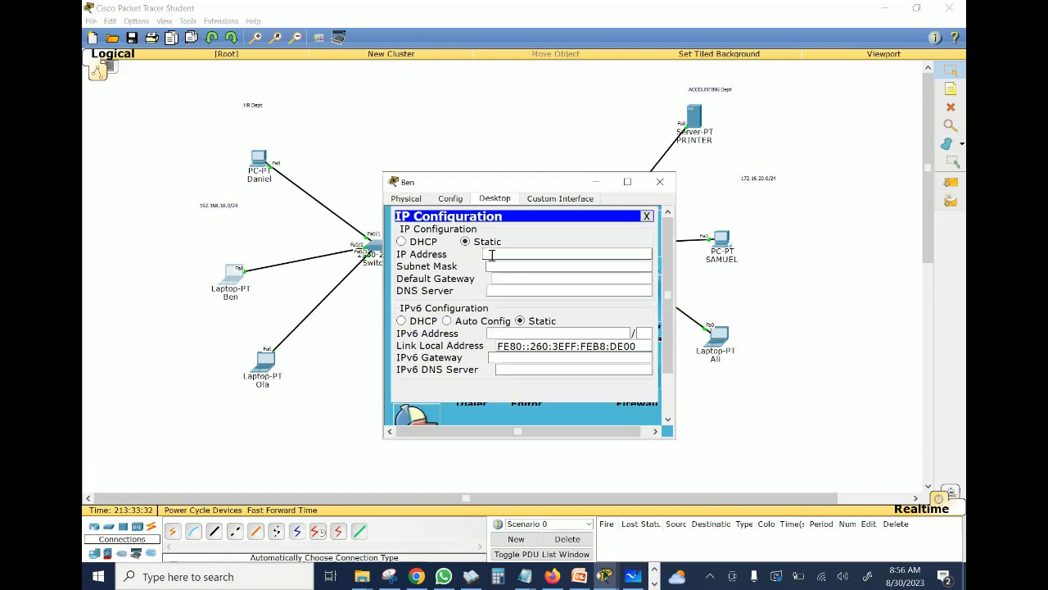
pyautogui.write('192.168.10.6')
pyautogui.click(493, 265)
# Copy that IP address to the HR department's lower laptop, changing it to 192.168.10.7 with subnet mask 255.255.255.0.
pyautogui.moveTo(549, 254); pyautogui.dragTo(447, 259)
pyautogui.hotkey('ctrl', 'c')
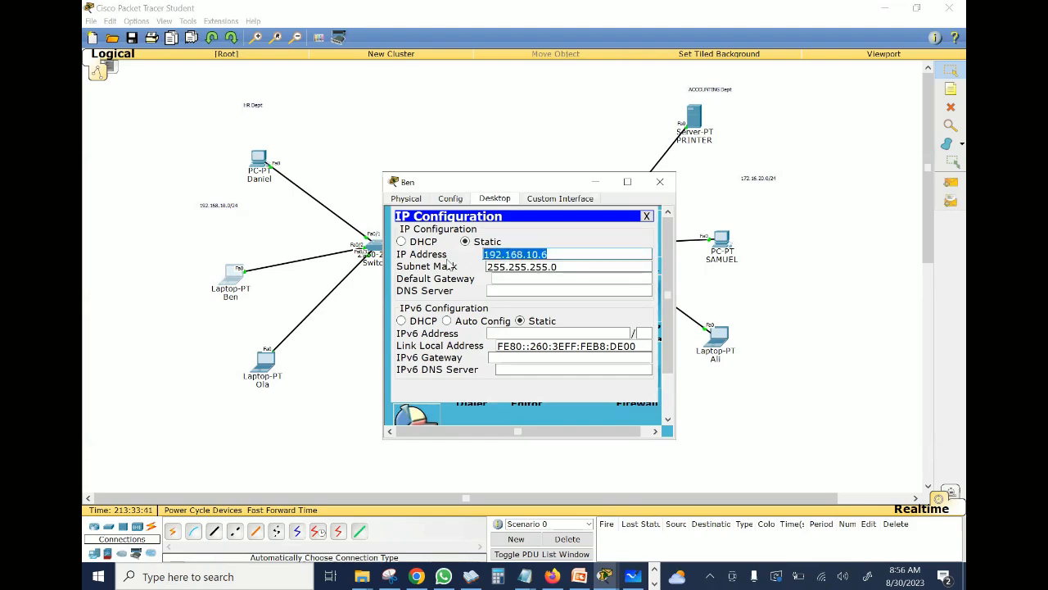
pyautogui.click(264, 368)
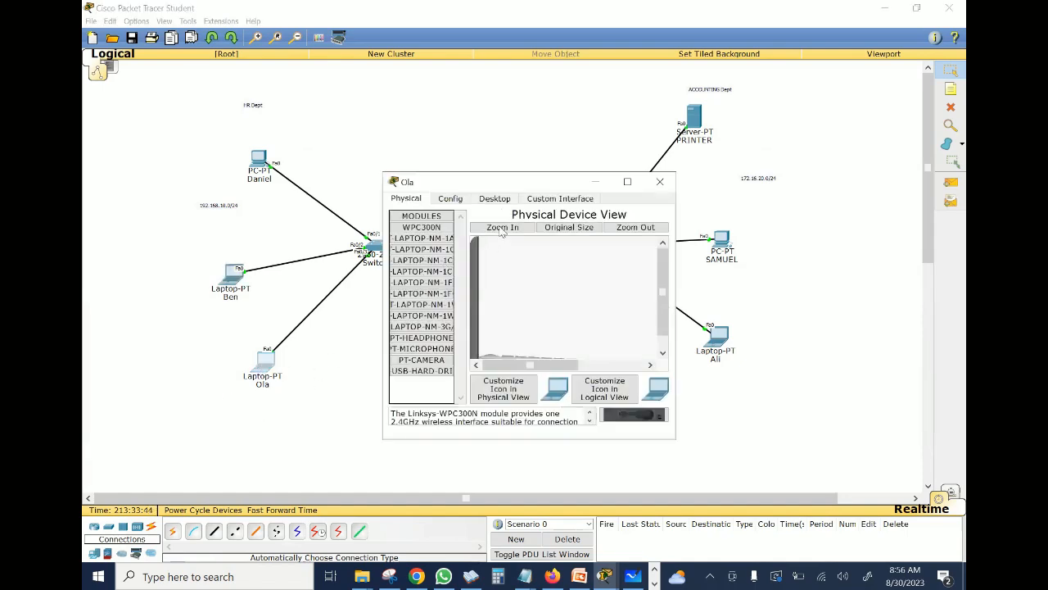
pyautogui.click(500, 199)
pyautogui.click(419, 238)
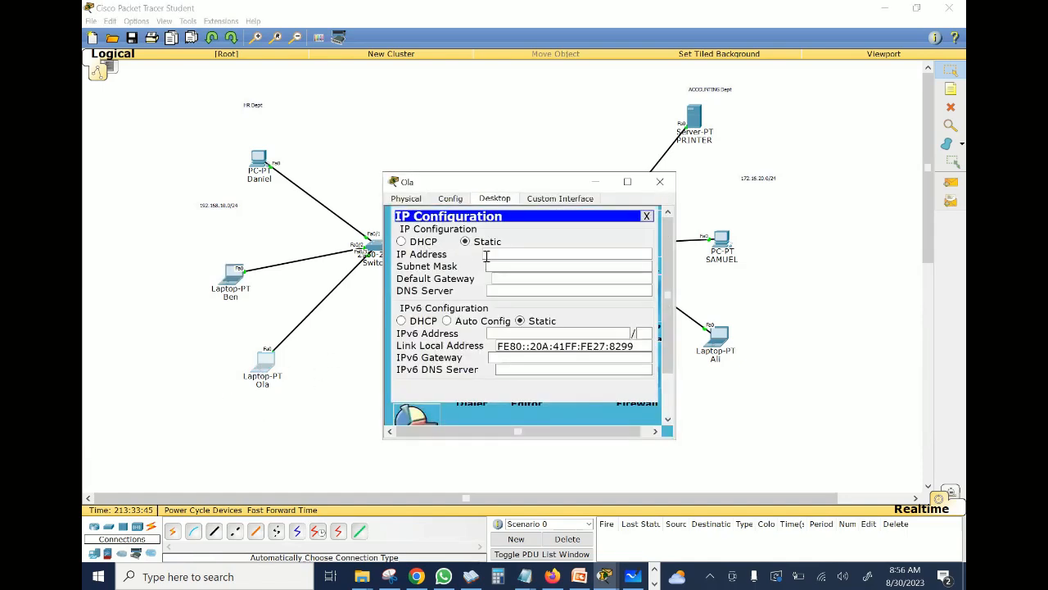
pyautogui.click(491, 255)
pyautogui.hotkey('ctrl', 'v')
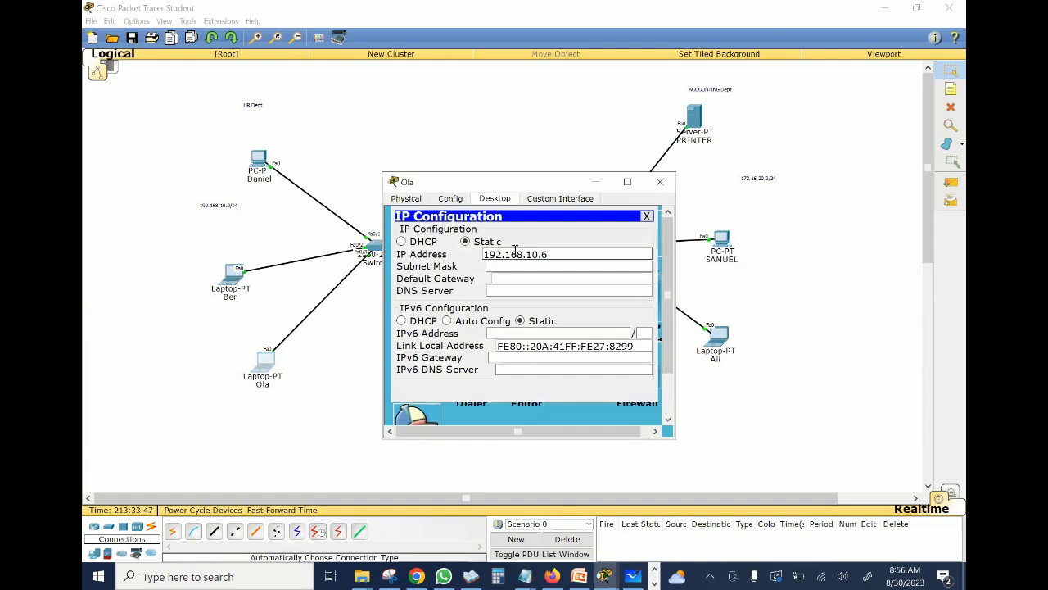
pyautogui.press('BackSpace')
pyautogui.write('7')
pyautogui.click(509, 268)
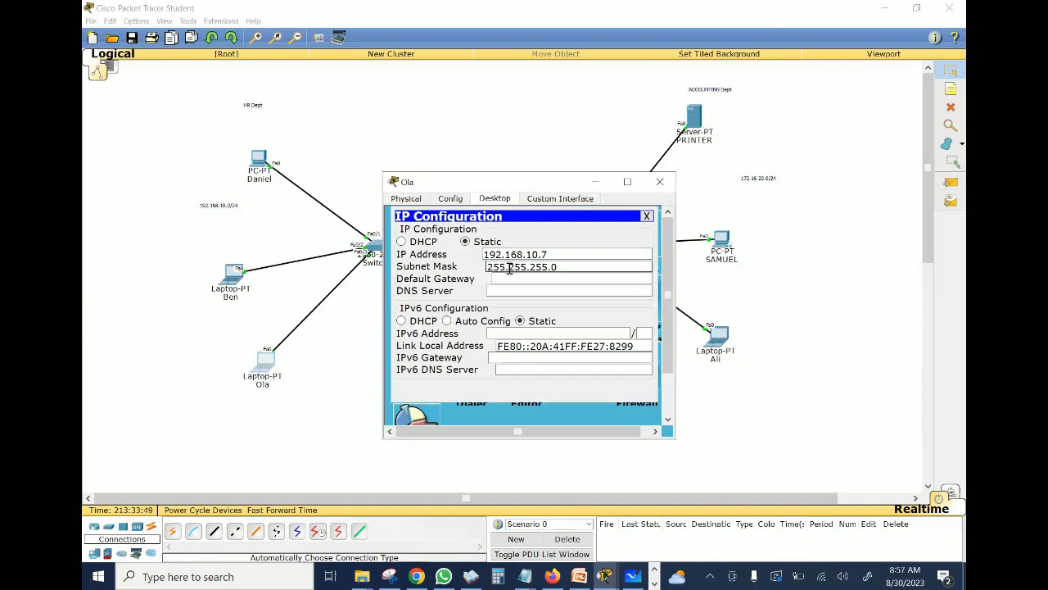
# Assign the Accounting department's printer server the static IP address 172.16.20.5 in its IP configuration.
pyautogui.click(660, 183)
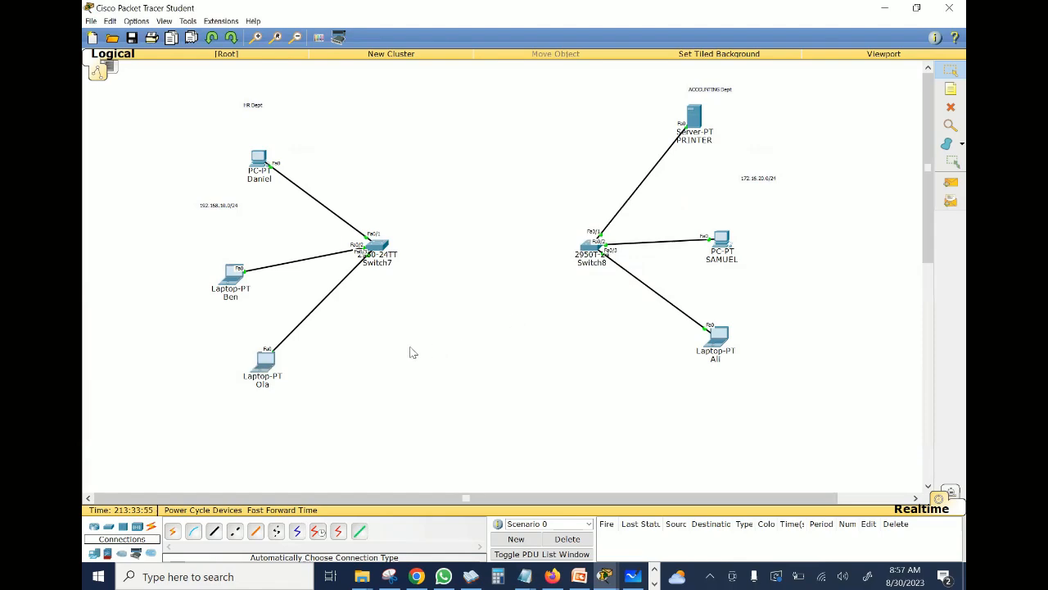
pyautogui.click(701, 131)
pyautogui.click(450, 199)
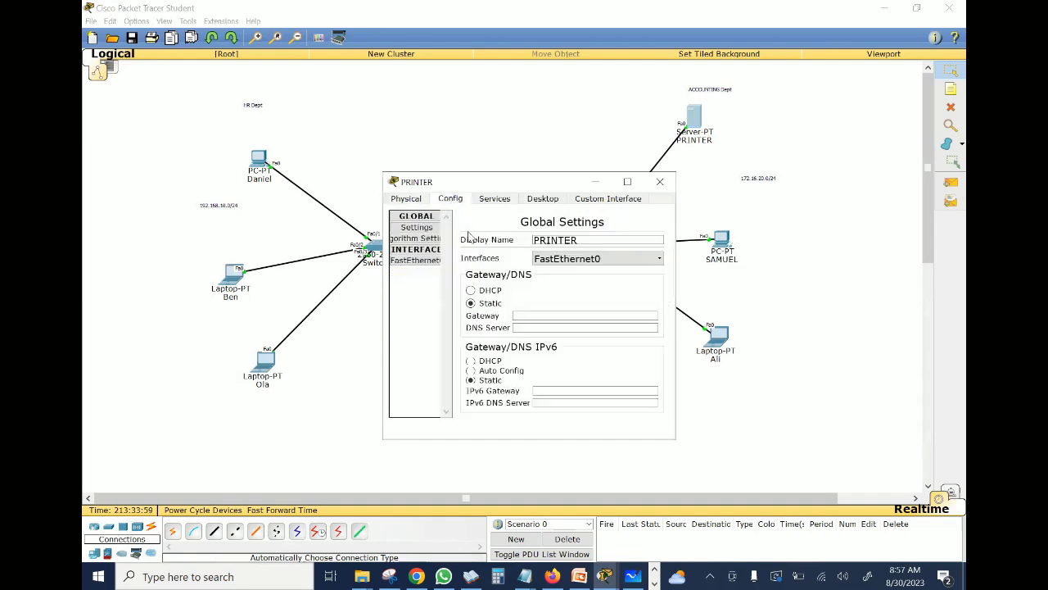
pyautogui.click(533, 201)
pyautogui.click(432, 238)
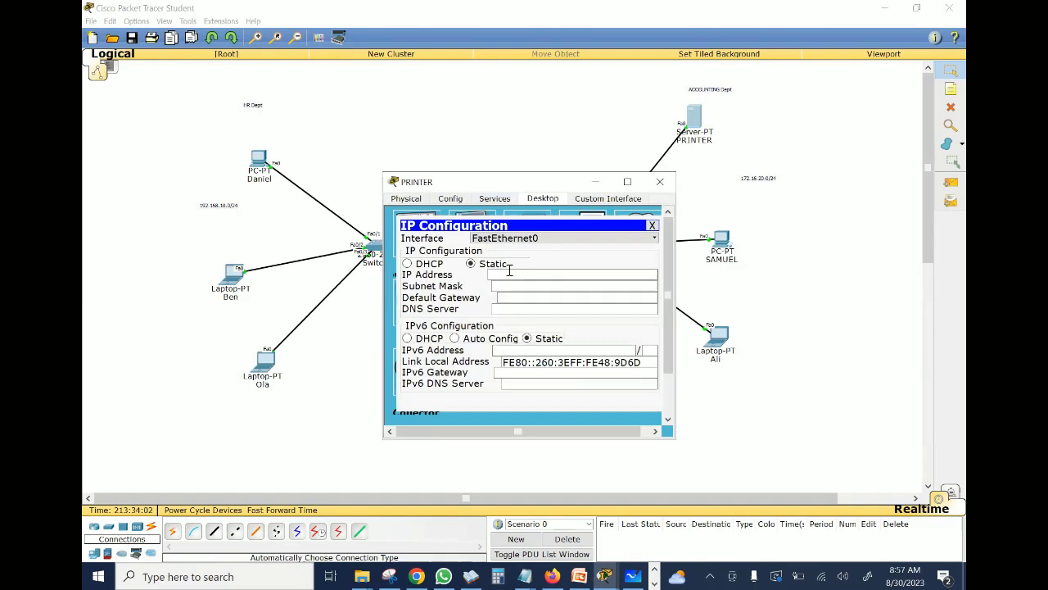
pyautogui.click(508, 272)
pyautogui.write('172.16.')
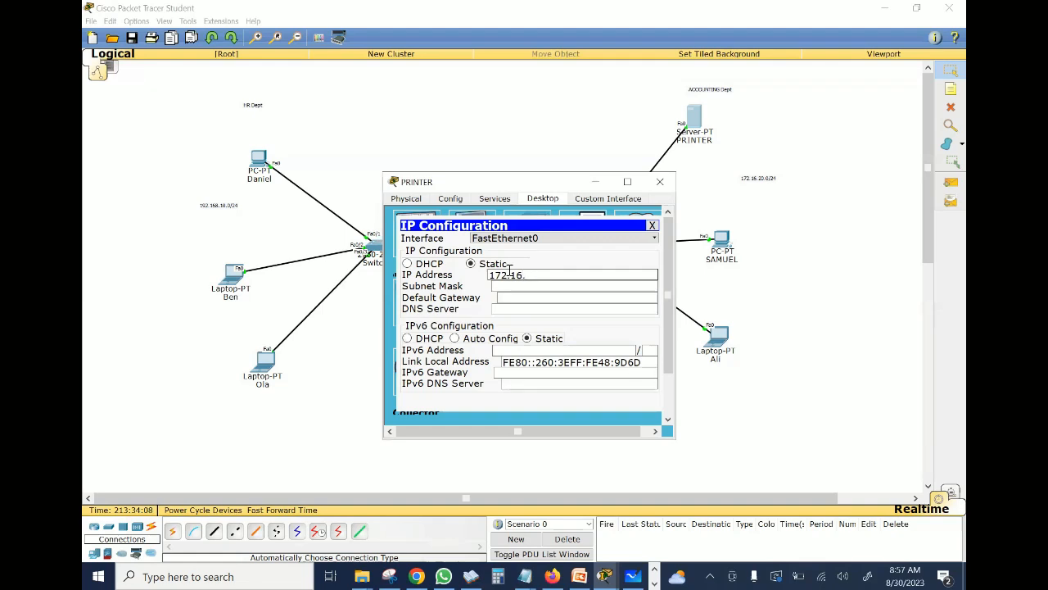
pyautogui.write('20.5')
# Set the printer server's subnet mask to 255.255.255.0 and close its configuration.
pyautogui.click(514, 288)
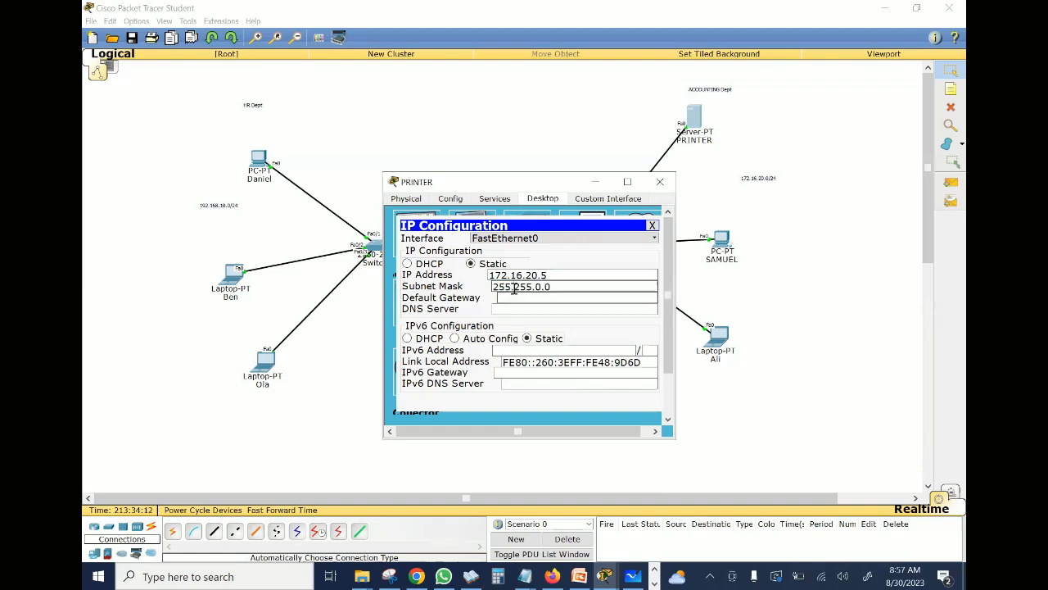
pyautogui.press('BackSpace')
pyautogui.press('BackSpace')
pyautogui.press('BackSpace')
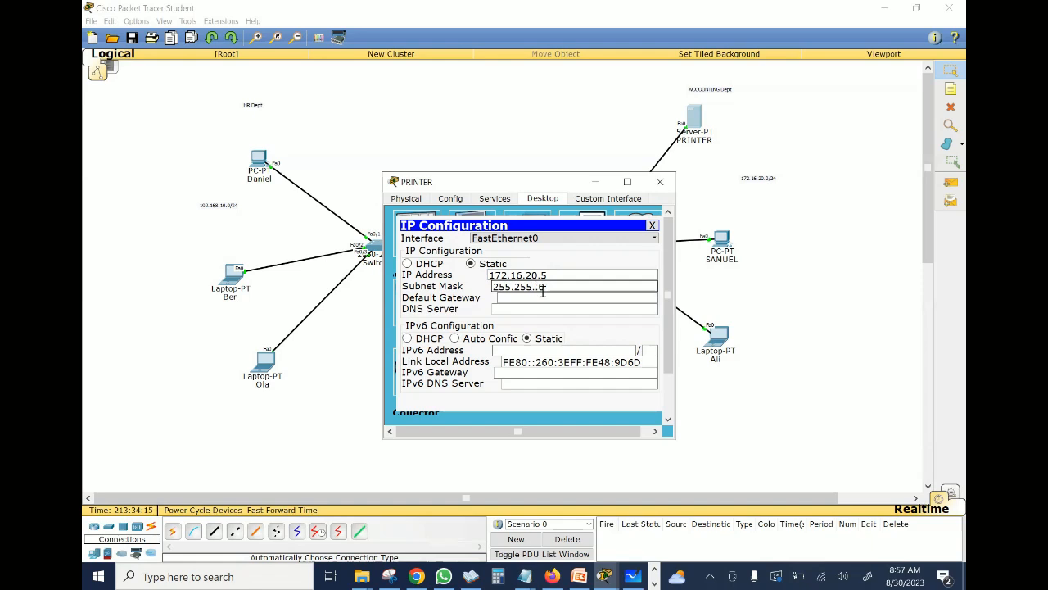
pyautogui.write('255.0')
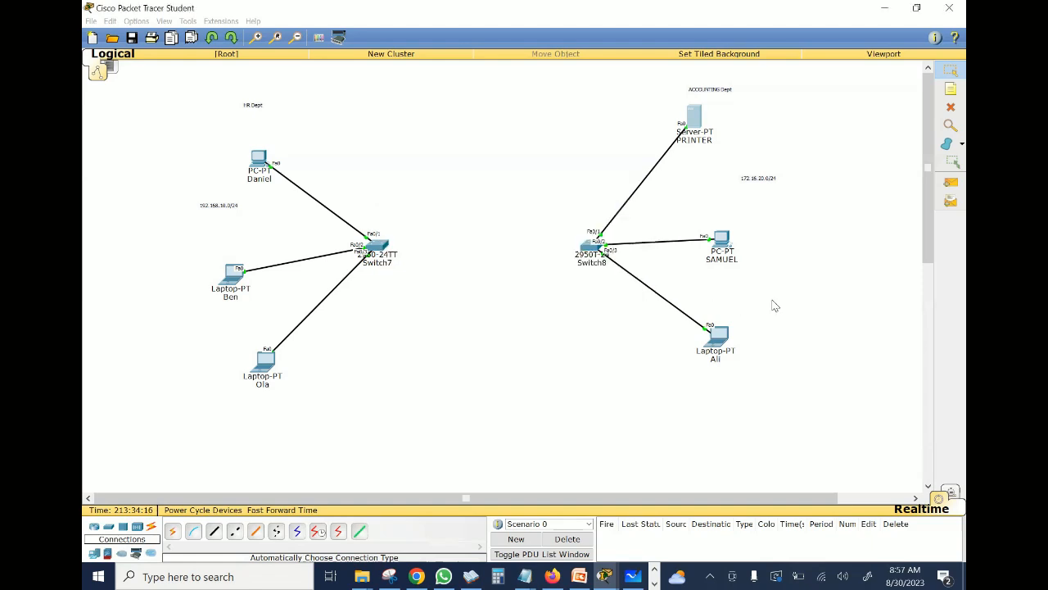
pyautogui.click(775, 305)
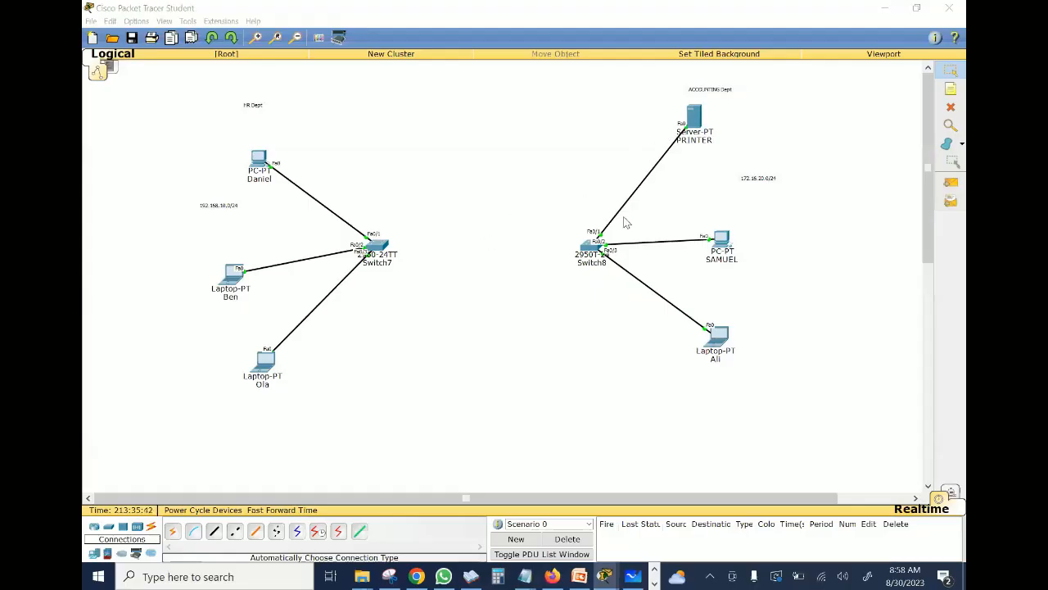
# Check the IP configurations of the Accounting department's PC and laptop, and switch to the PowerPoint presentation.
pyautogui.click(728, 247)
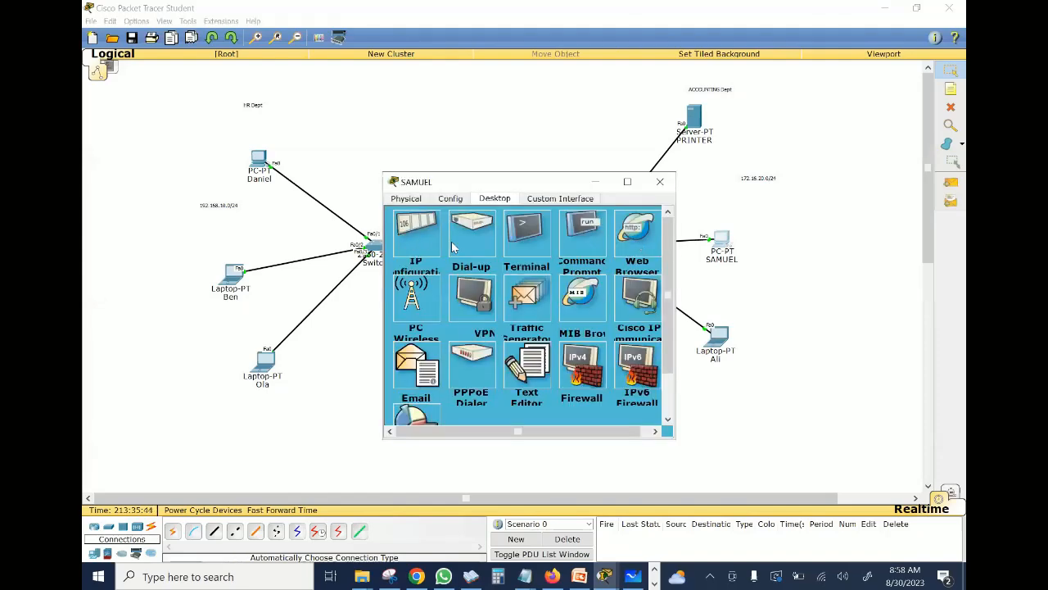
pyautogui.click(433, 242)
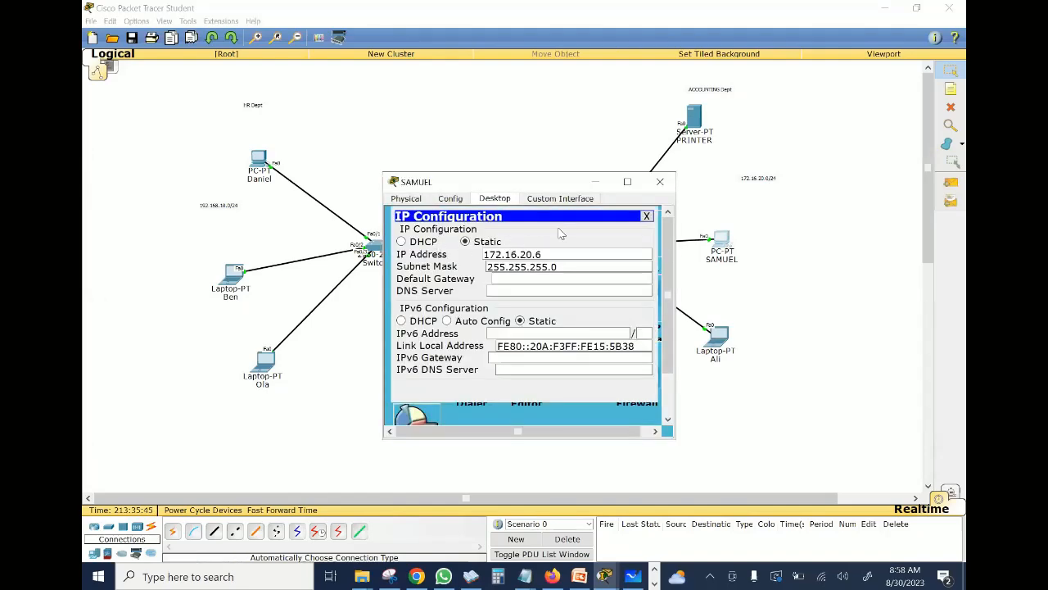
pyautogui.click(660, 182)
pyautogui.click(718, 334)
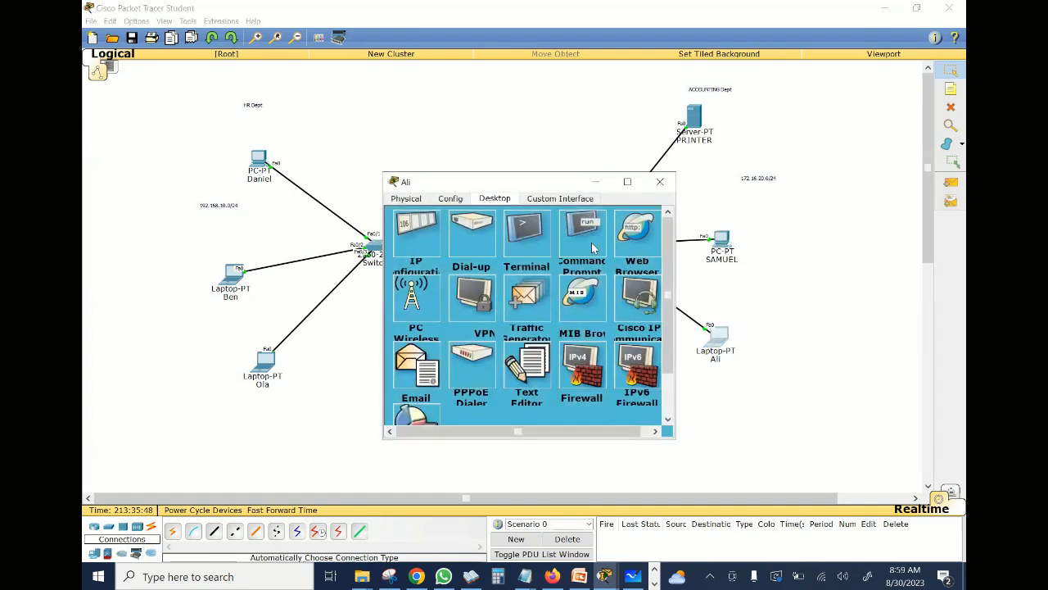
pyautogui.click(439, 231)
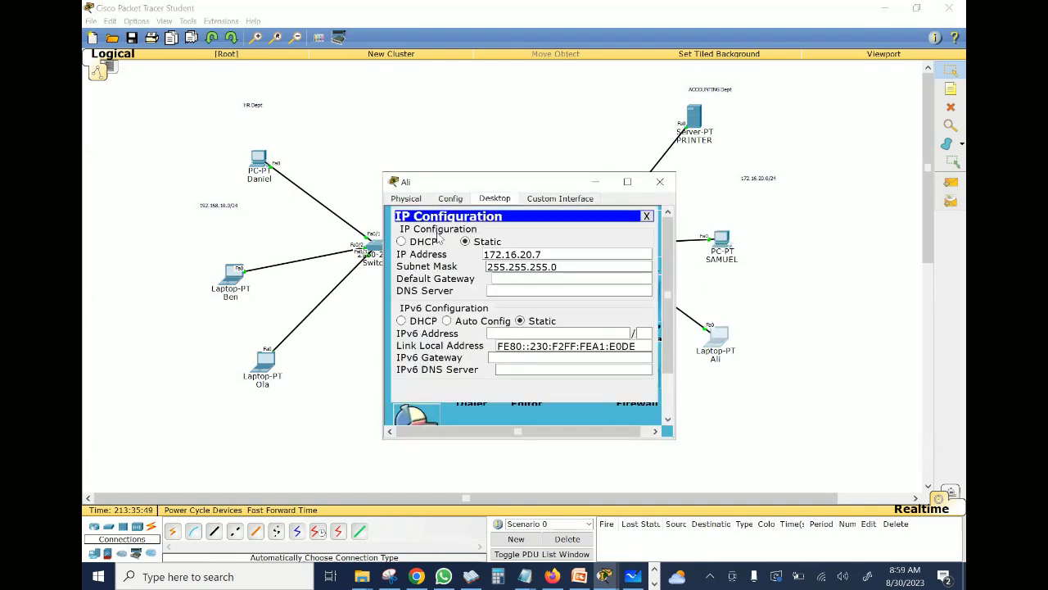
pyautogui.click(660, 182)
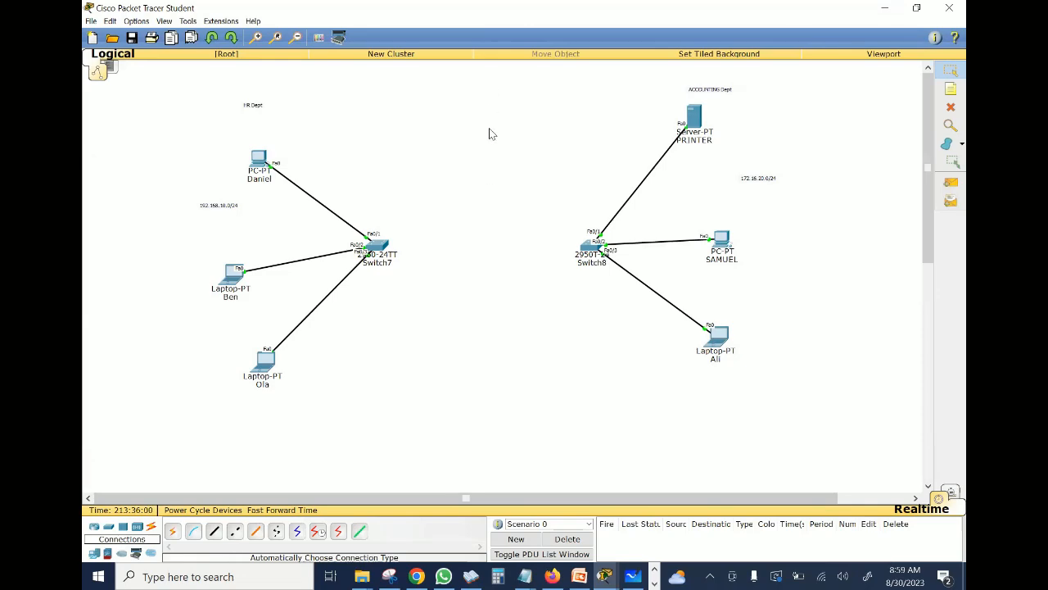
pyautogui.click(579, 576)
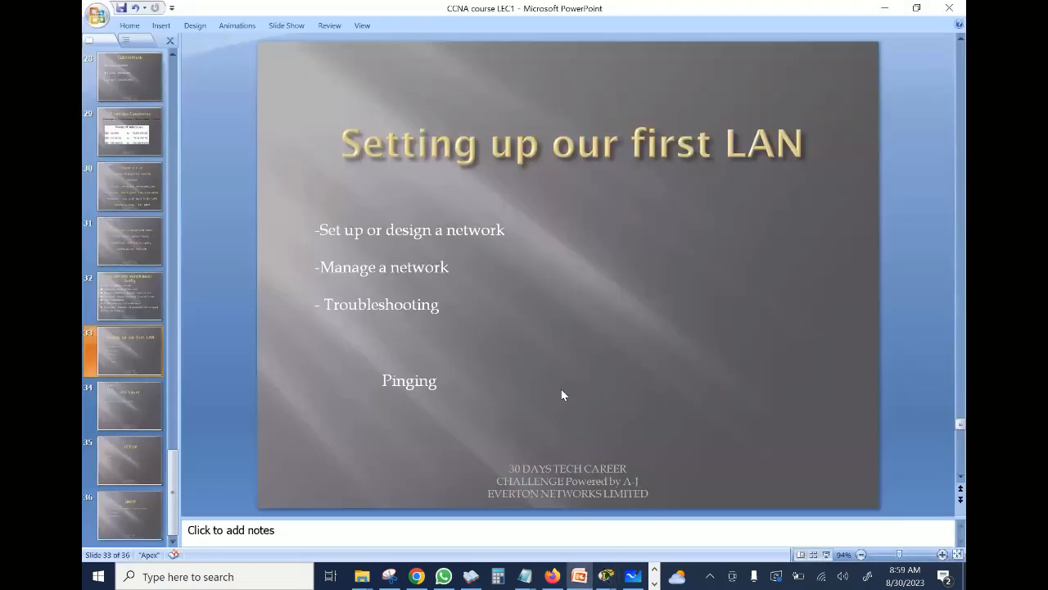
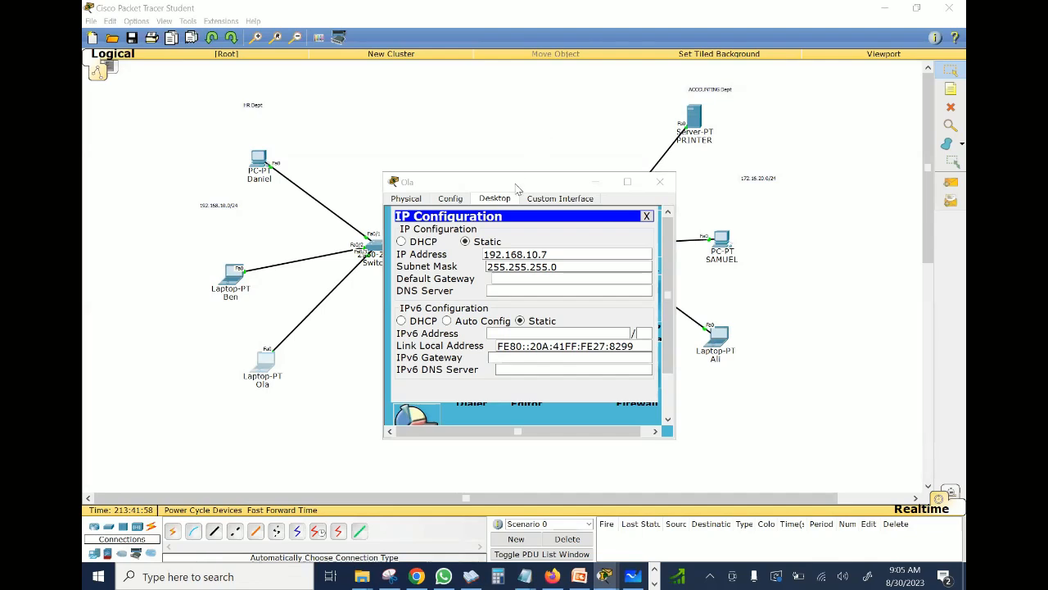
# Open the Command Prompt on the HR department's PC in Cisco Packet Tracer and minimize its window.
pyautogui.click(259, 158)
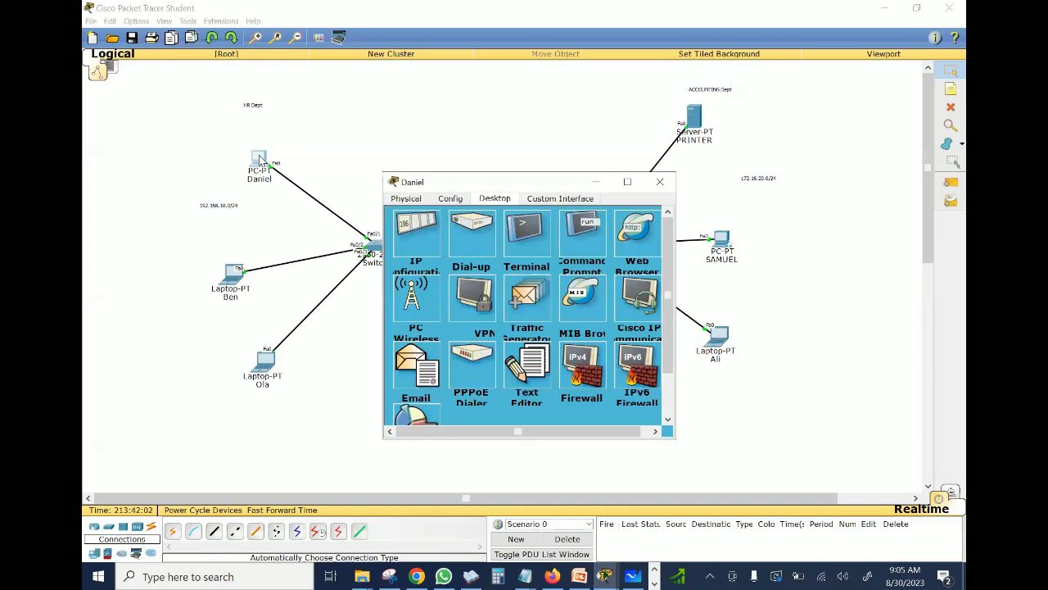
pyautogui.click(591, 251)
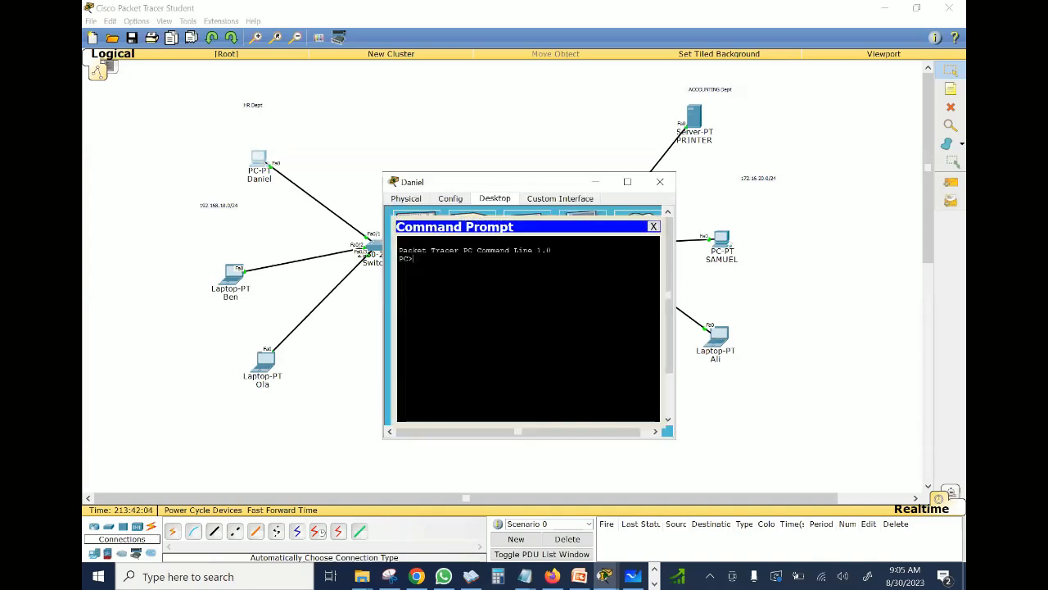
pyautogui.click(594, 182)
# Show the Windows command prompt by running cmd from the Run dialog, and minimize it.
pyautogui.press('super+r')
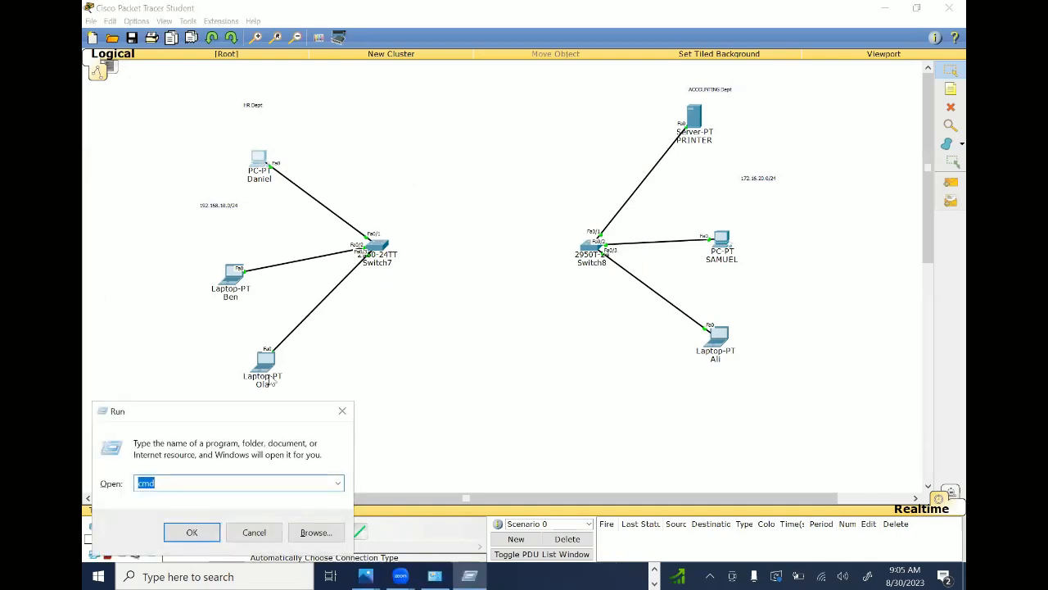
pyautogui.click(340, 414)
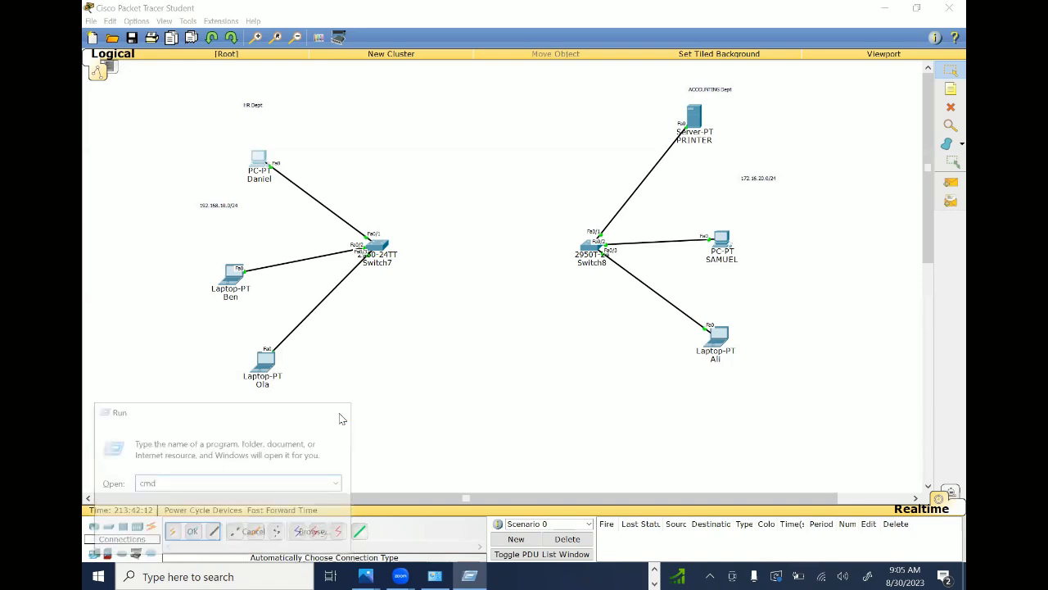
pyautogui.press('super+r')
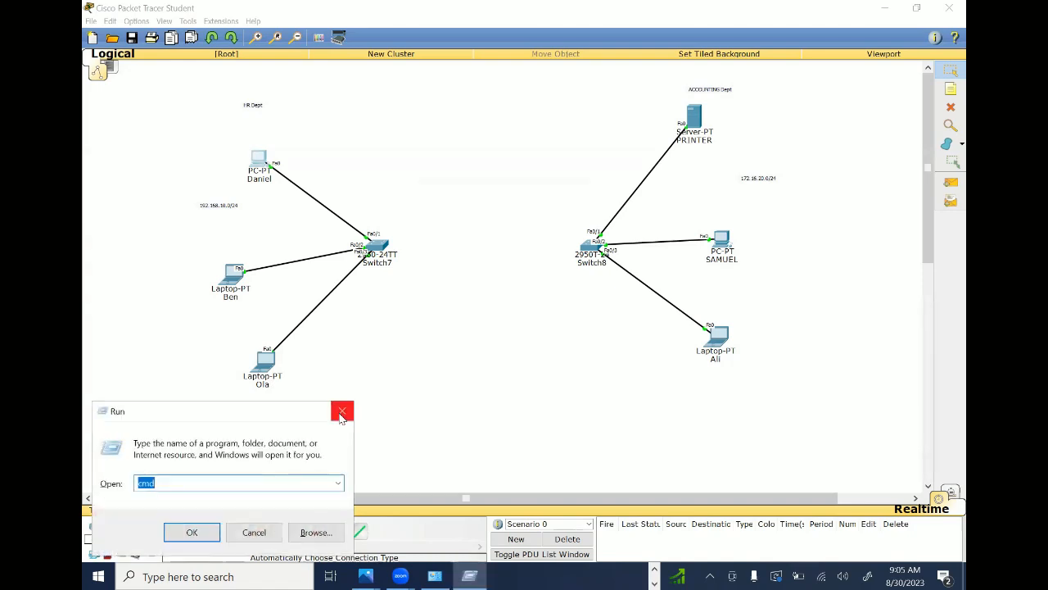
pyautogui.click(173, 483)
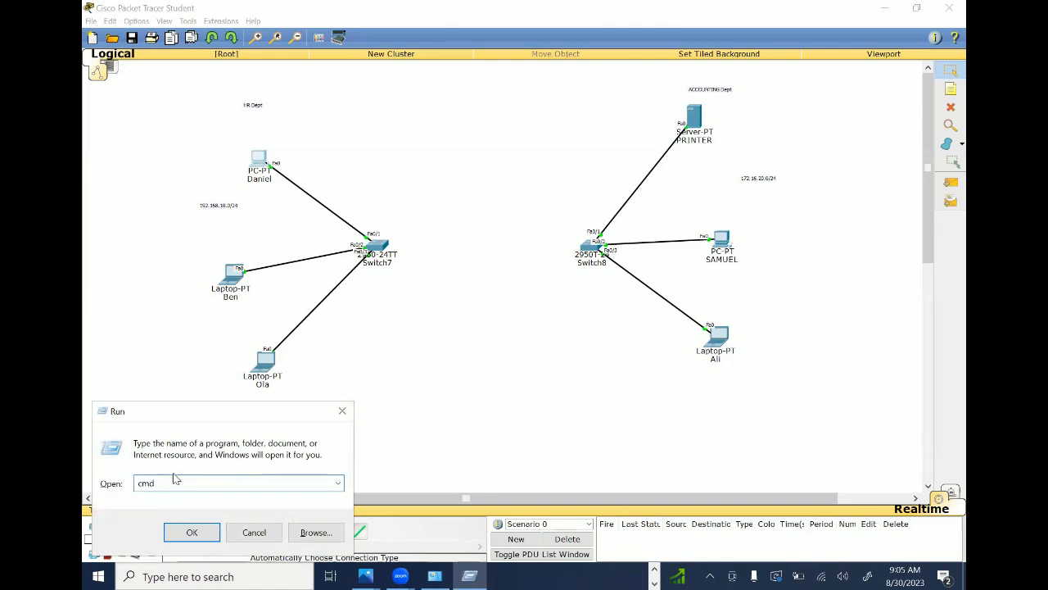
pyautogui.press('Return')
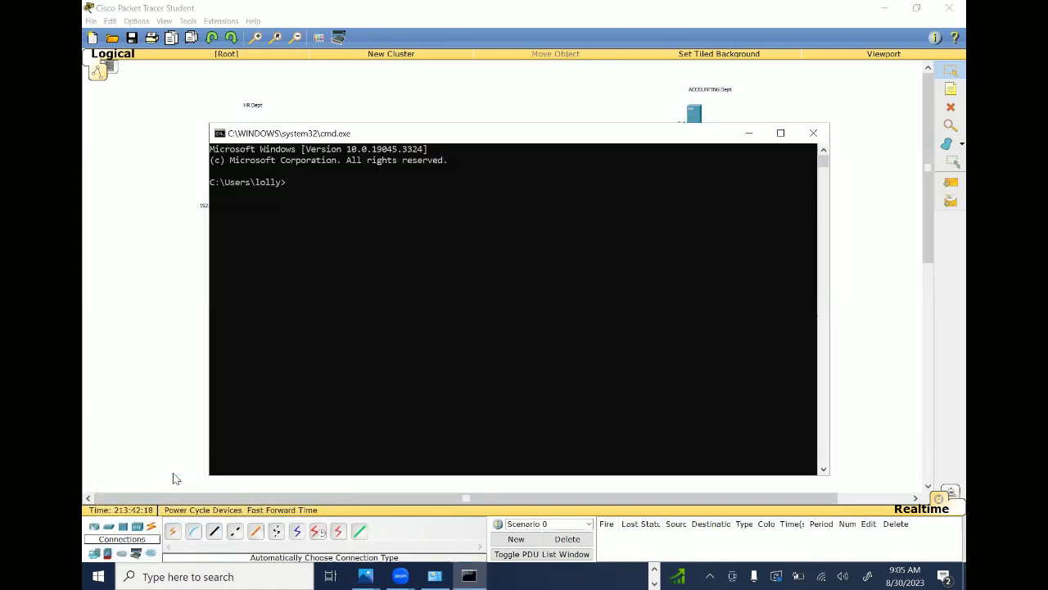
pyautogui.moveTo(441, 142)
pyautogui.mouseDown()
pyautogui.moveTo(450, 137)
pyautogui.moveTo(433, 138)
pyautogui.mouseUp()
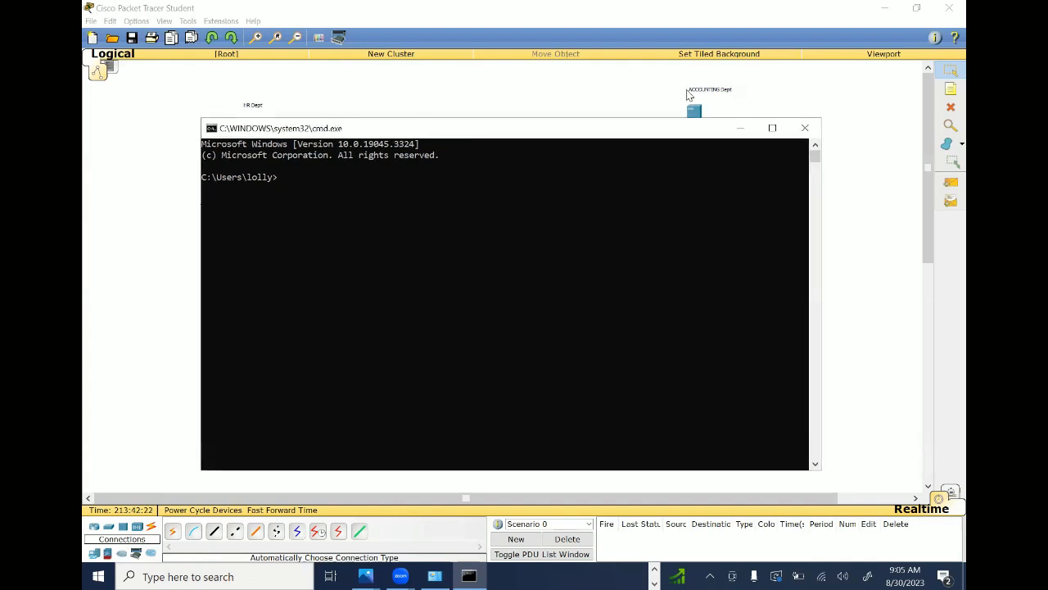
pyautogui.click(735, 126)
# Ping the HR department's lower laptop at 192.168.10.7 from the HR PC's maximized Command Prompt and highlight the first reply's address.
pyautogui.click(267, 160)
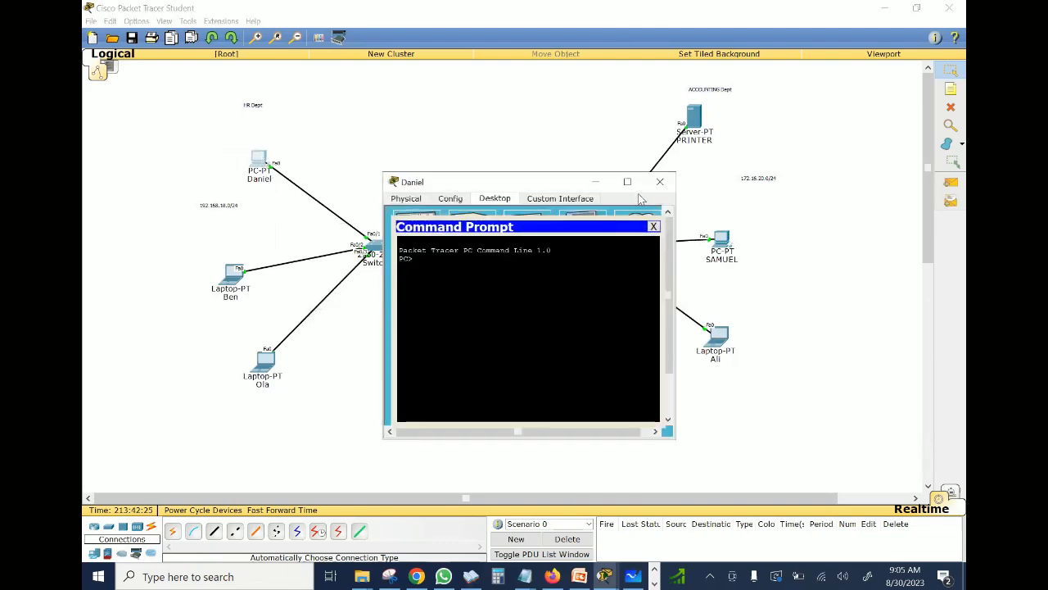
pyautogui.click(628, 182)
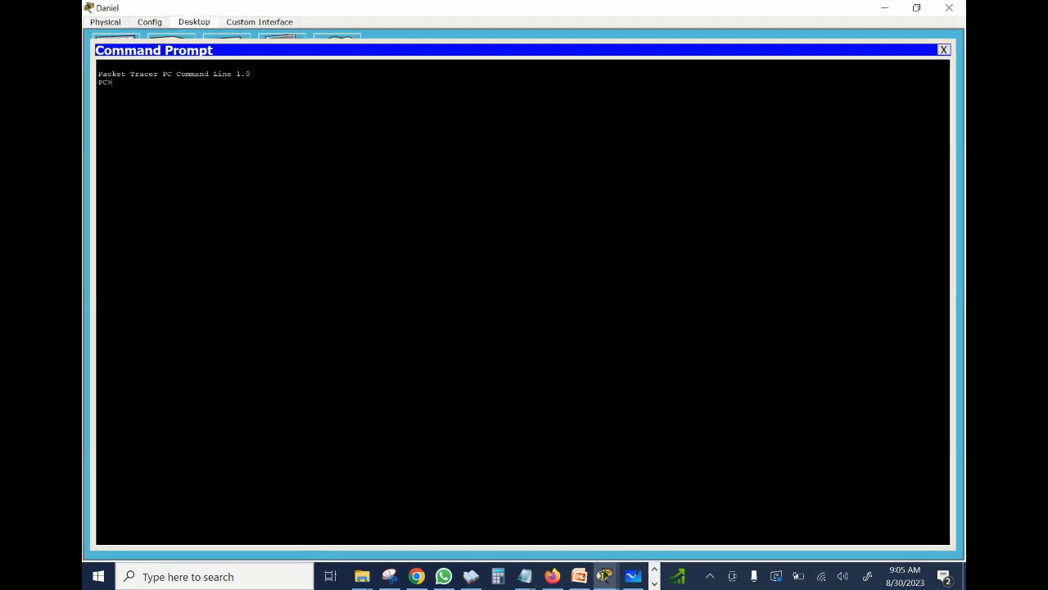
pyautogui.write('ping 192.168.10.7')
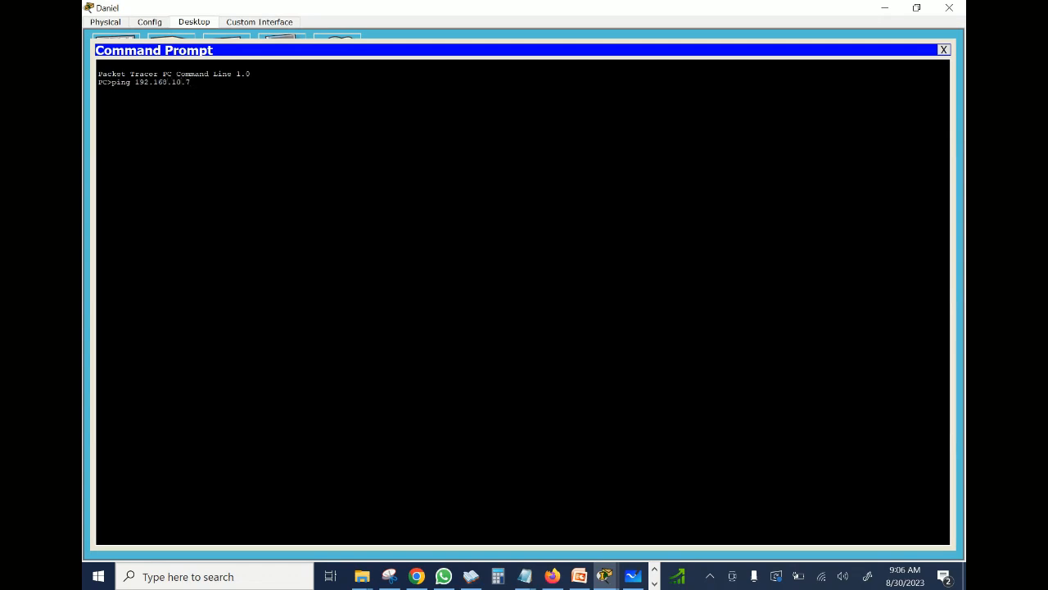
pyautogui.press('Return')
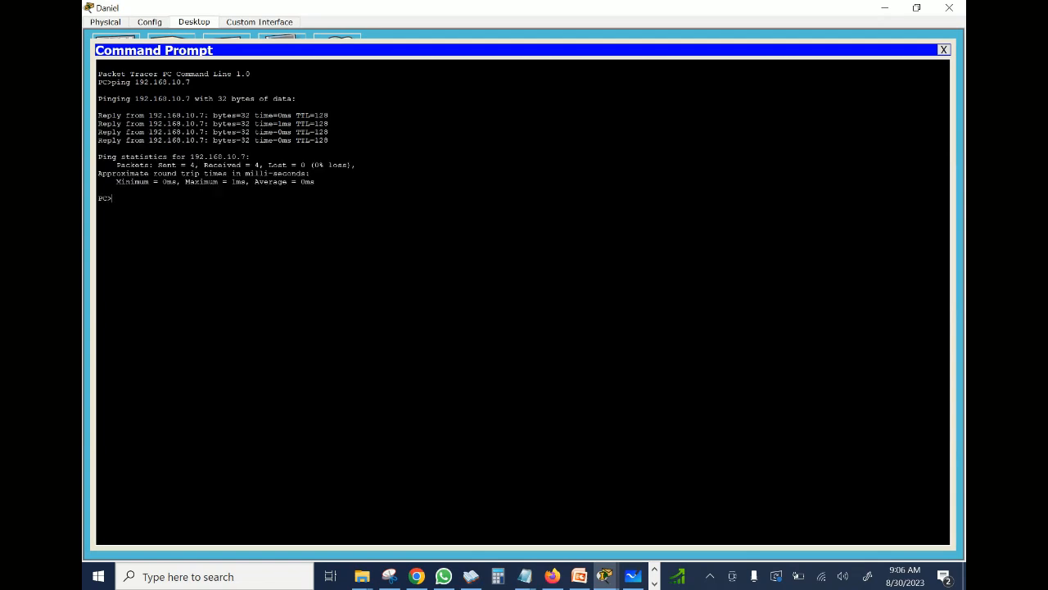
pyautogui.moveTo(148, 115); pyautogui.dragTo(206, 115)
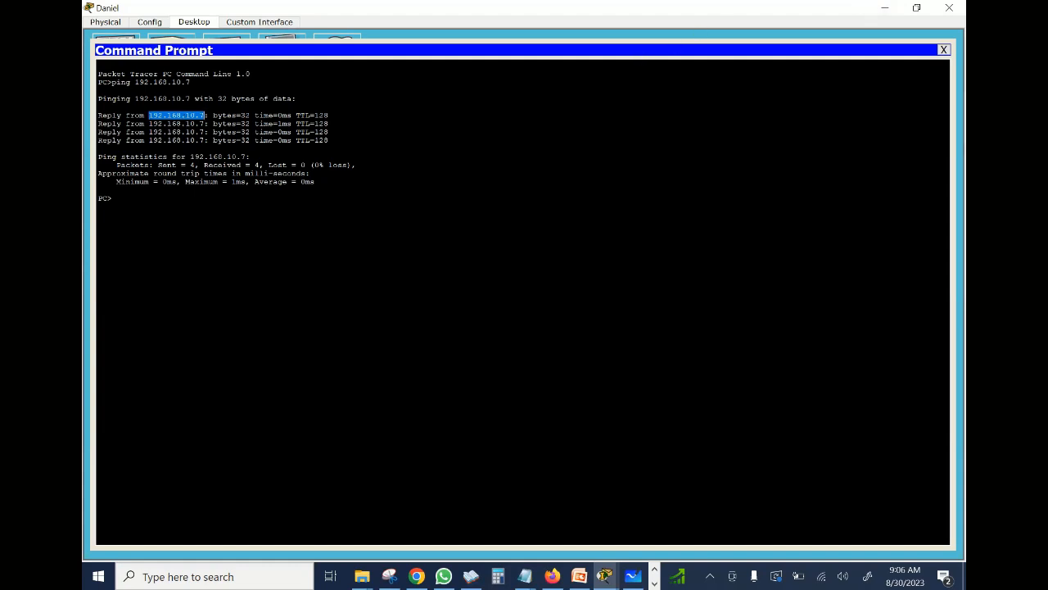
pyautogui.click(884, 8)
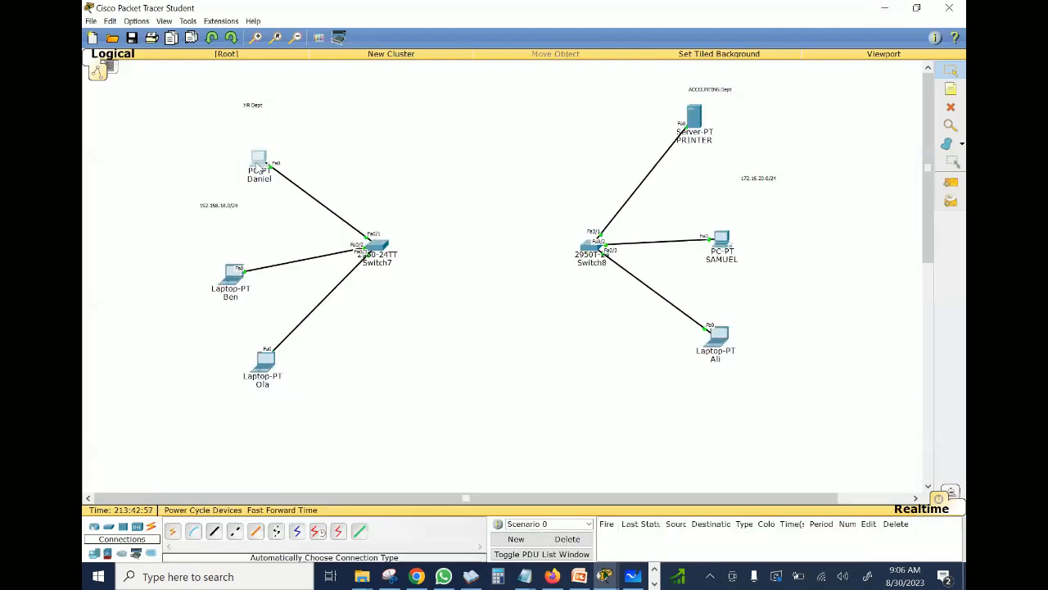
# Return to the HR PC's Command Prompt and repeat the ping to 192.168.10.7.
pyautogui.click(258, 172)
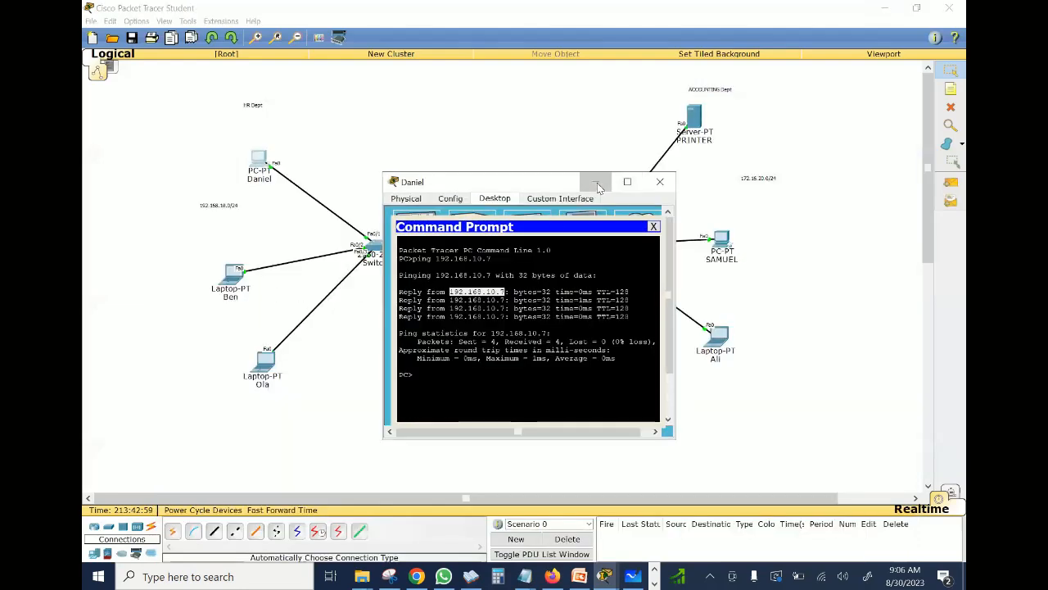
pyautogui.click(598, 183)
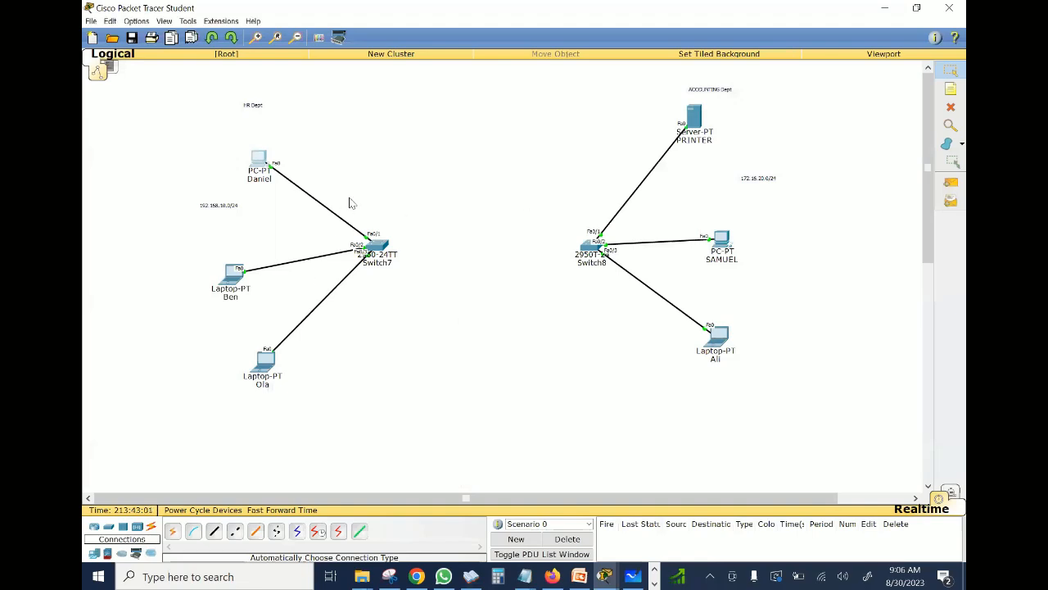
pyautogui.click(254, 161)
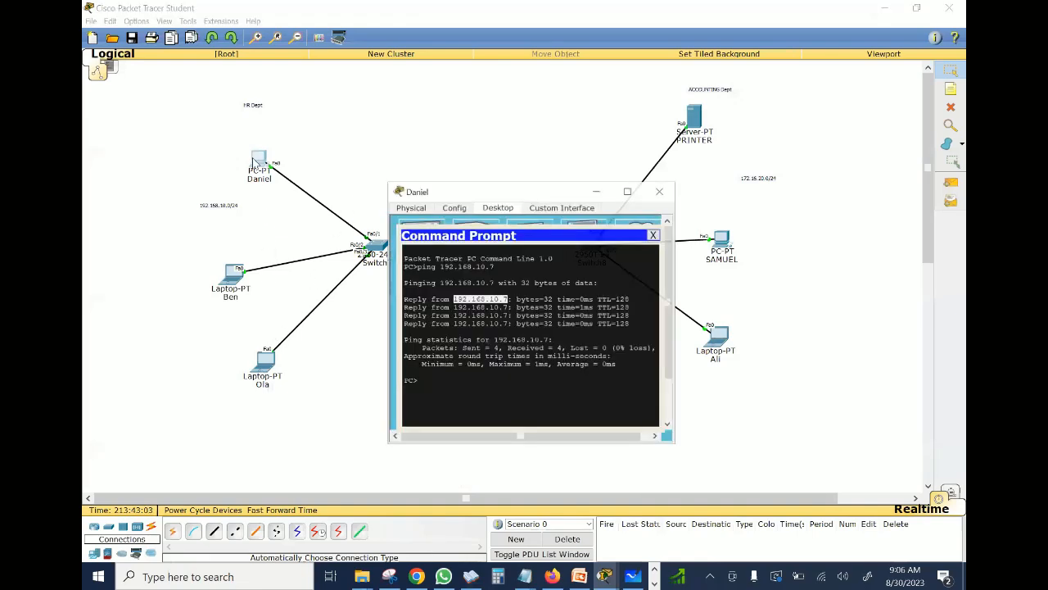
pyautogui.click(254, 339)
pyautogui.moveTo(215, 323); pyautogui.dragTo(334, 371)
pyautogui.click(262, 162)
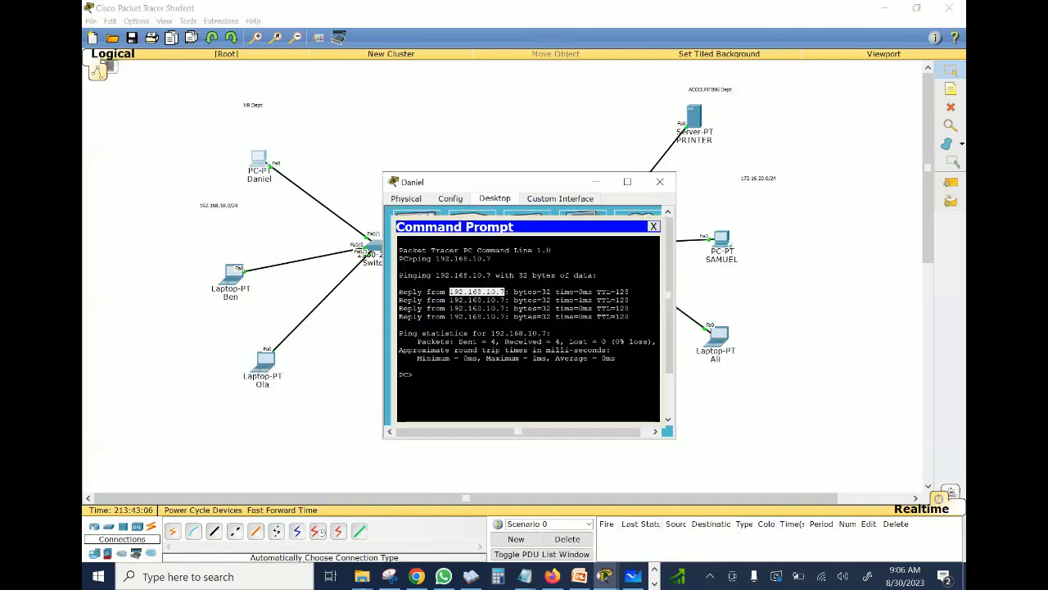
pyautogui.press('Up')
pyautogui.press('Return')
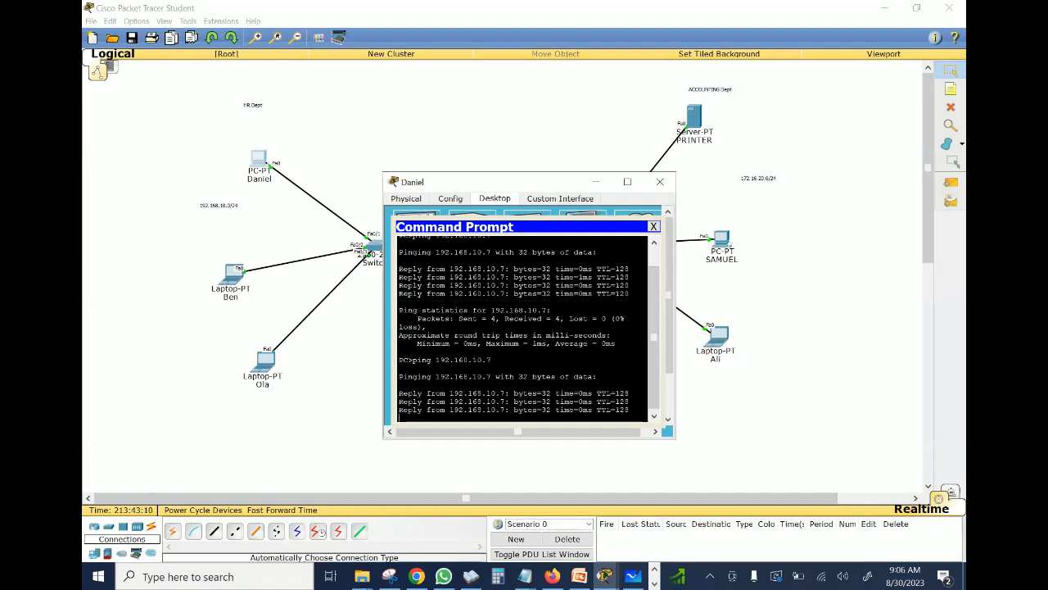
pyautogui.click(304, 381)
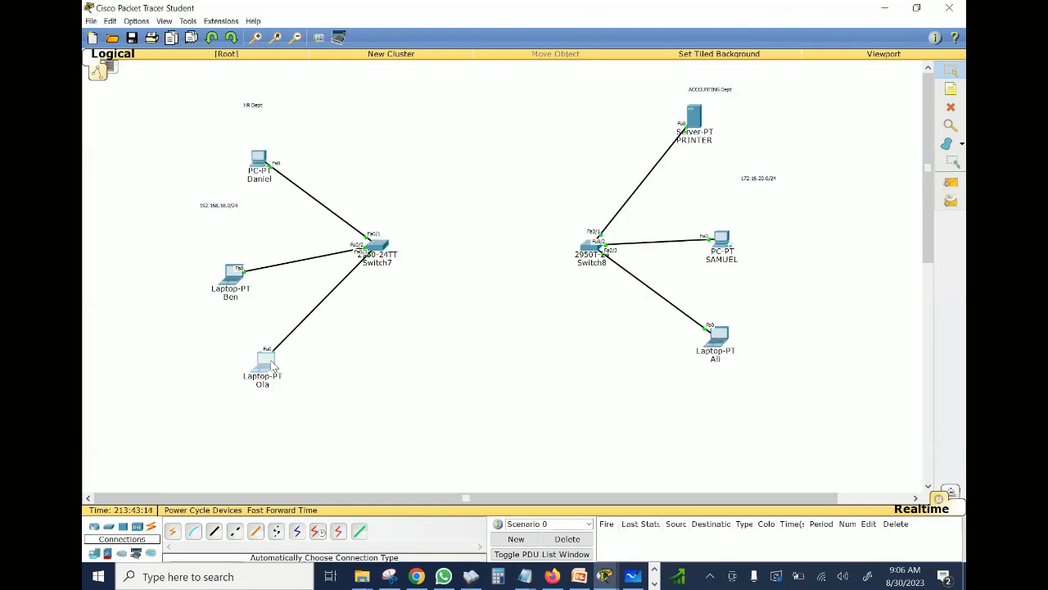
# Power off the HR department's lower laptop in its physical device view and minimize its window.
pyautogui.click(273, 364)
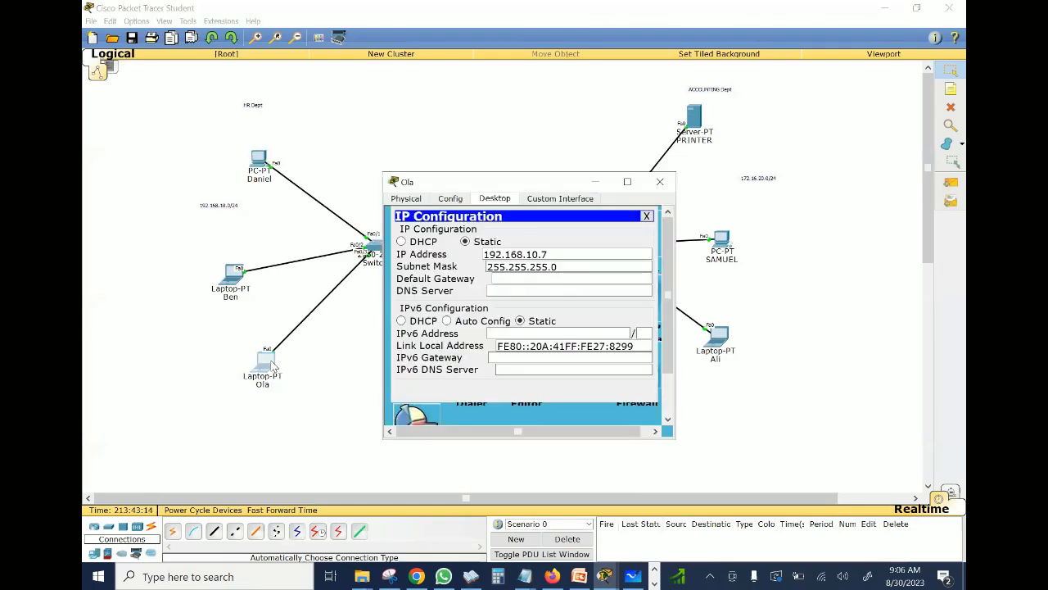
pyautogui.click(409, 200)
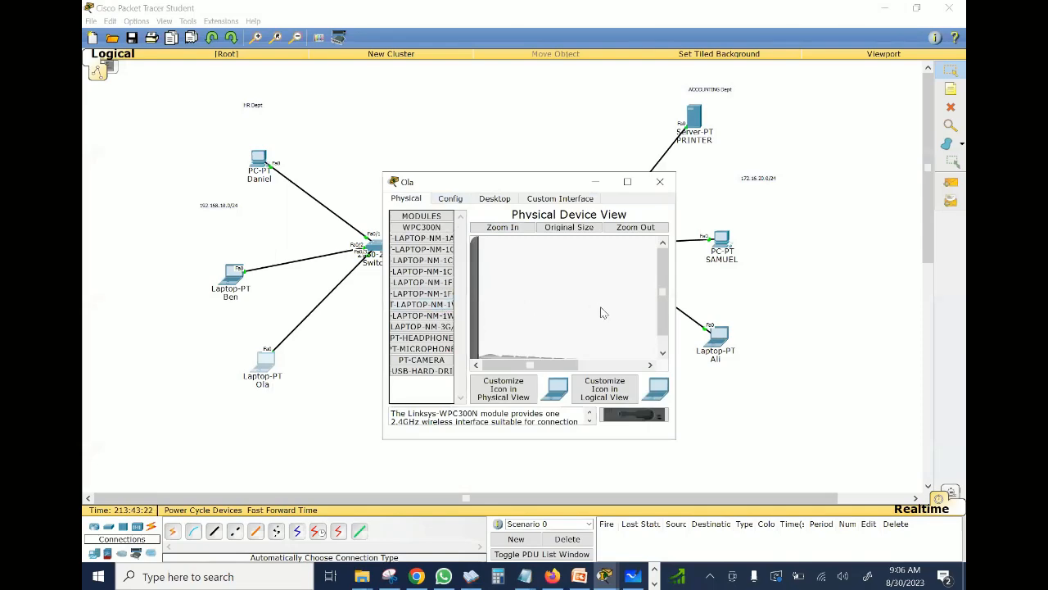
pyautogui.scroll(-2, 609, 348)
pyautogui.hscroll(1, 583, 365)
pyautogui.hscroll(-1, 583, 365)
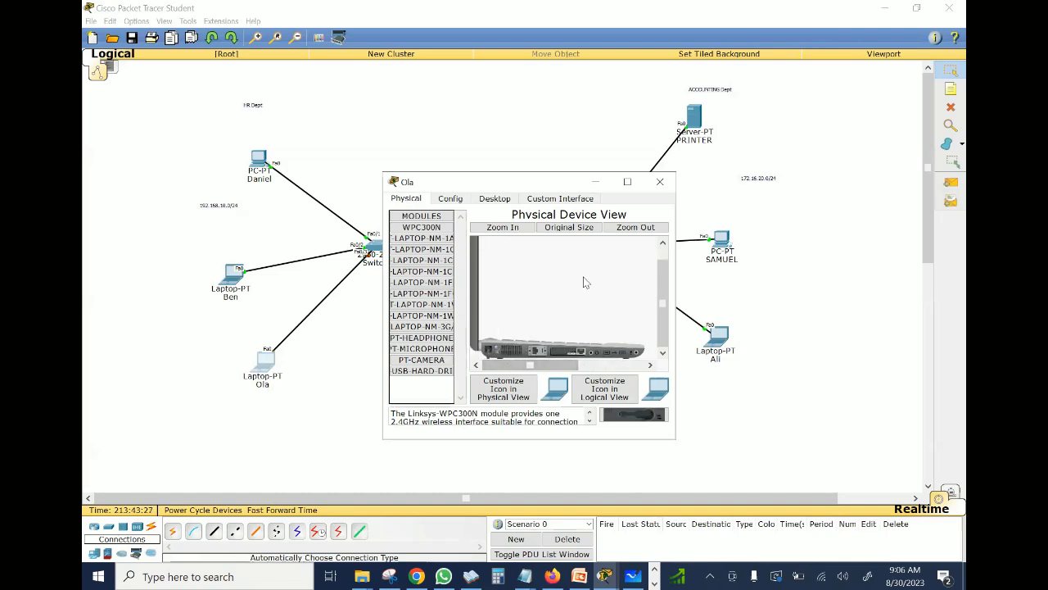
pyautogui.click(595, 181)
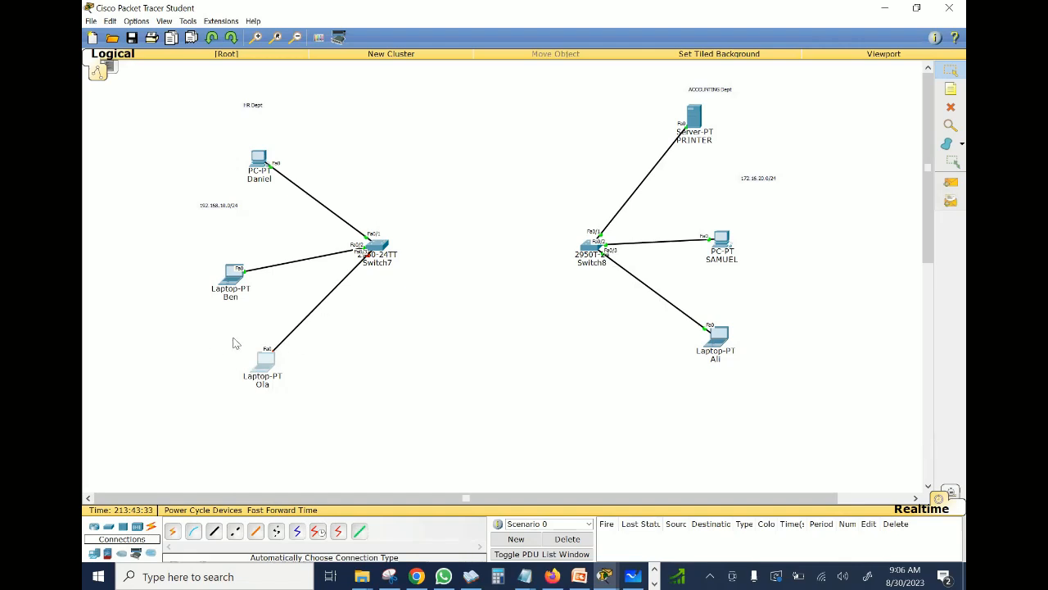
# Ping the powered-off laptop at 192.168.10.7 from the HR PC's maximized Command Prompt, and minimize the window.
pyautogui.click(269, 161)
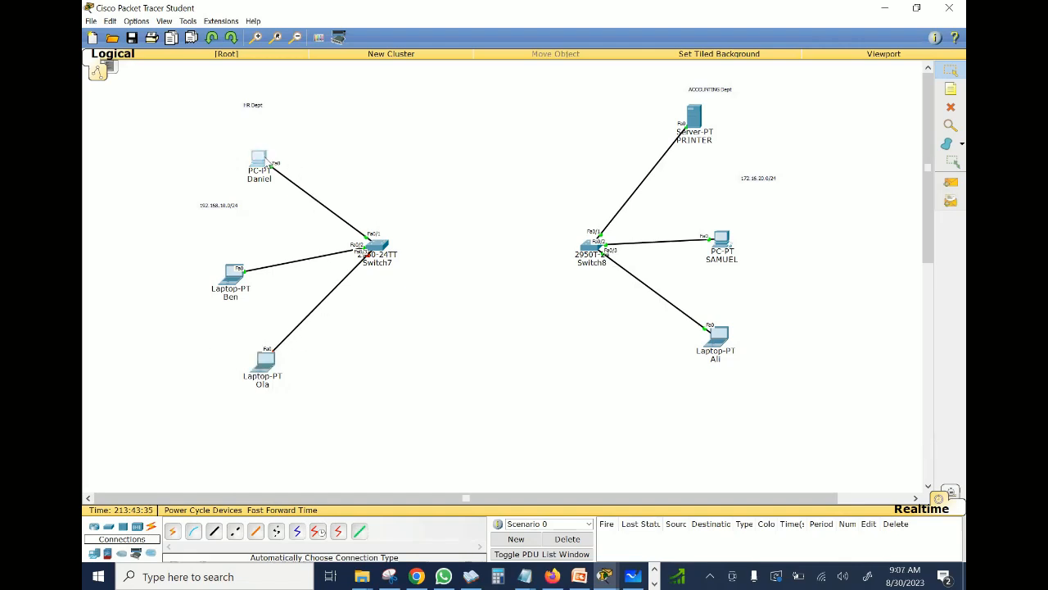
pyautogui.click(625, 182)
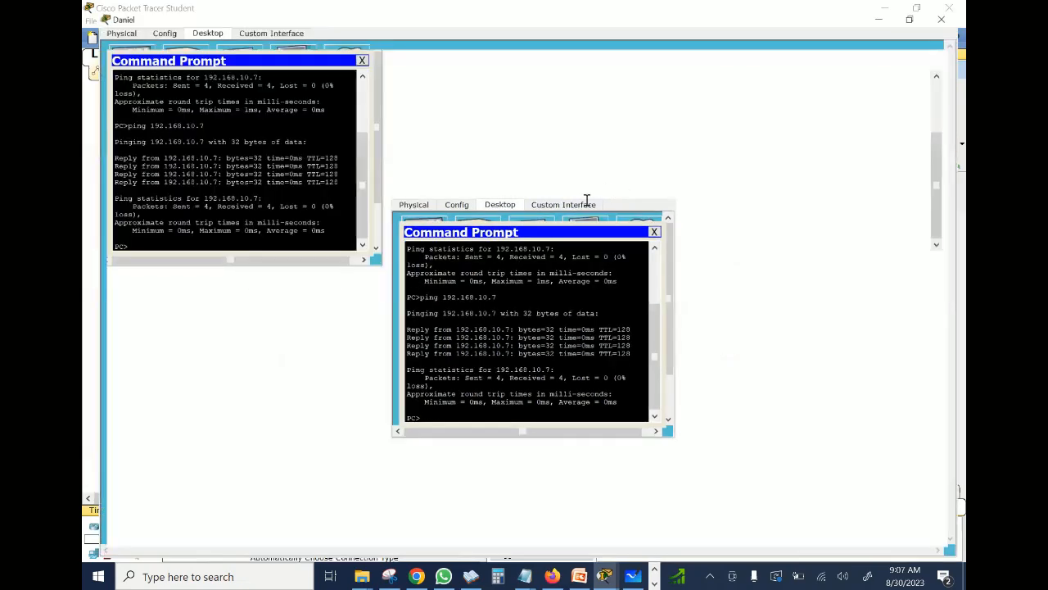
pyautogui.press('Return')
pyautogui.press('Return')
pyautogui.press('Up')
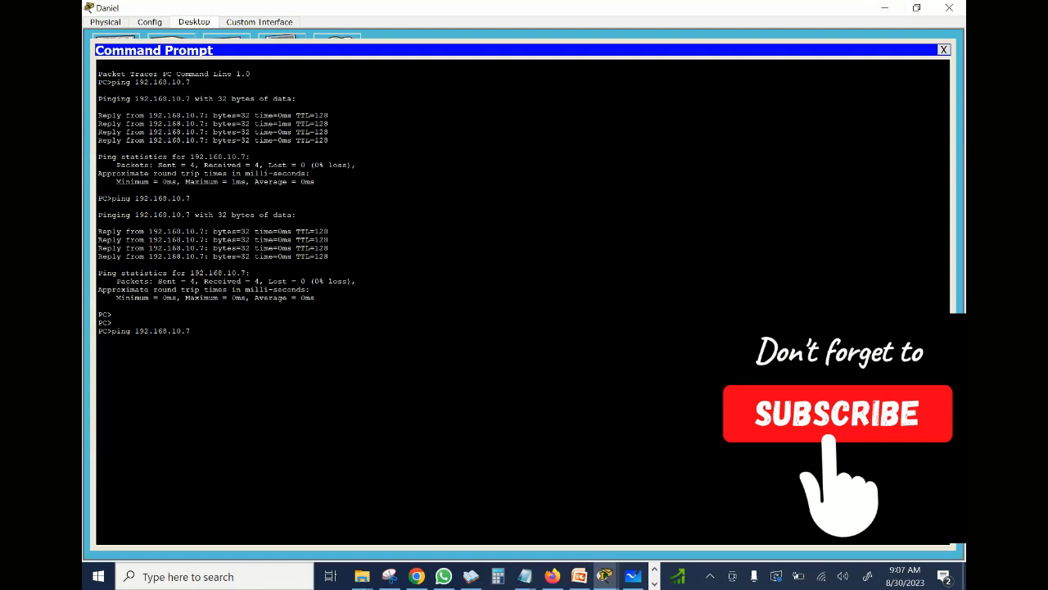
pyautogui.press('Return')
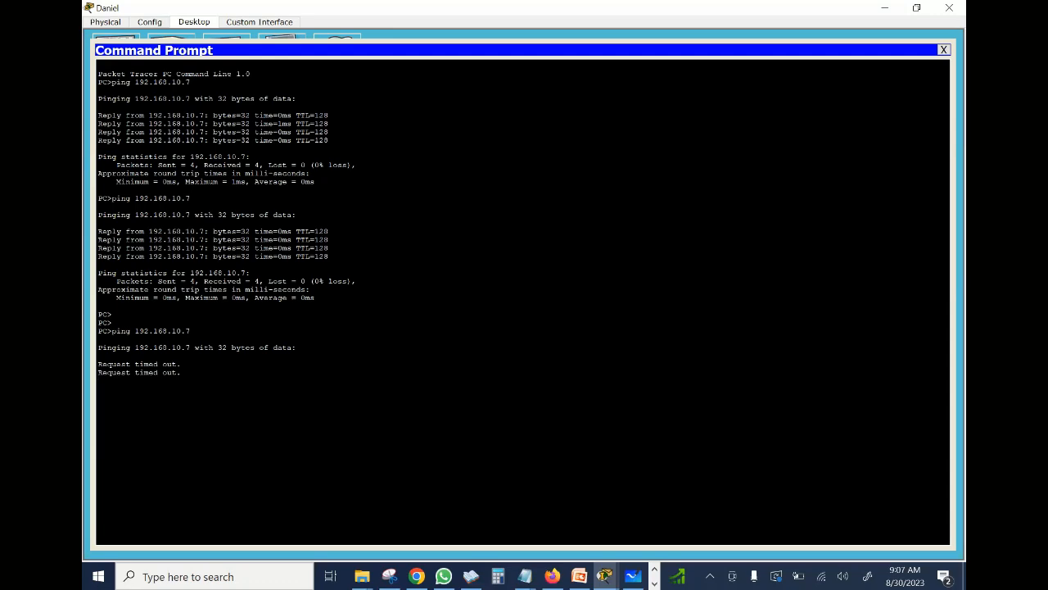
pyautogui.click(885, 7)
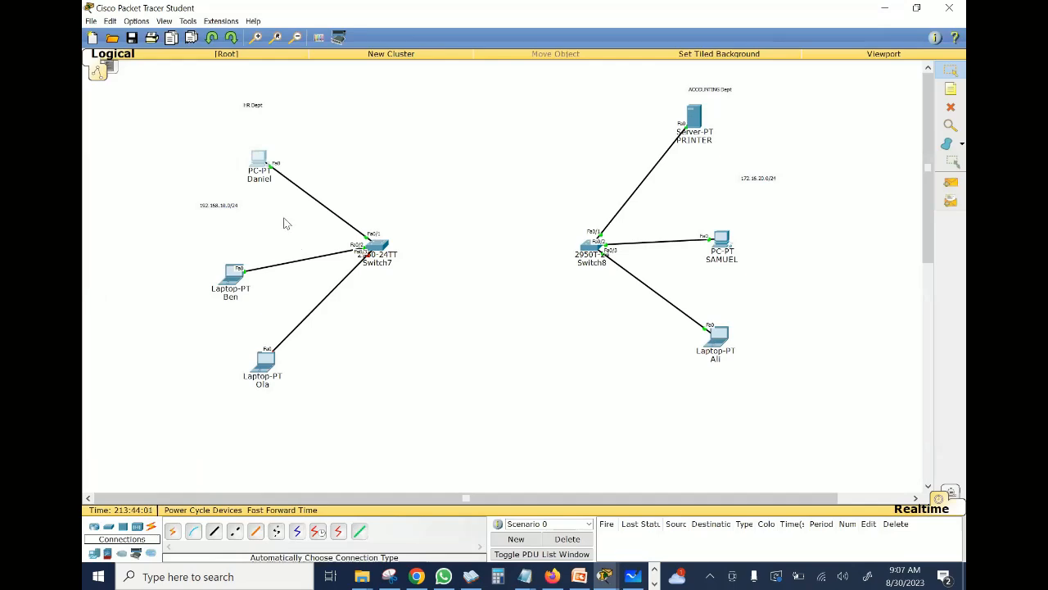
# Reopen the HR PC's Command Prompt, ping 192.168.10.7 again, and highlight the previous ping's timed-out lines.
pyautogui.click(261, 163)
pyautogui.click(627, 181)
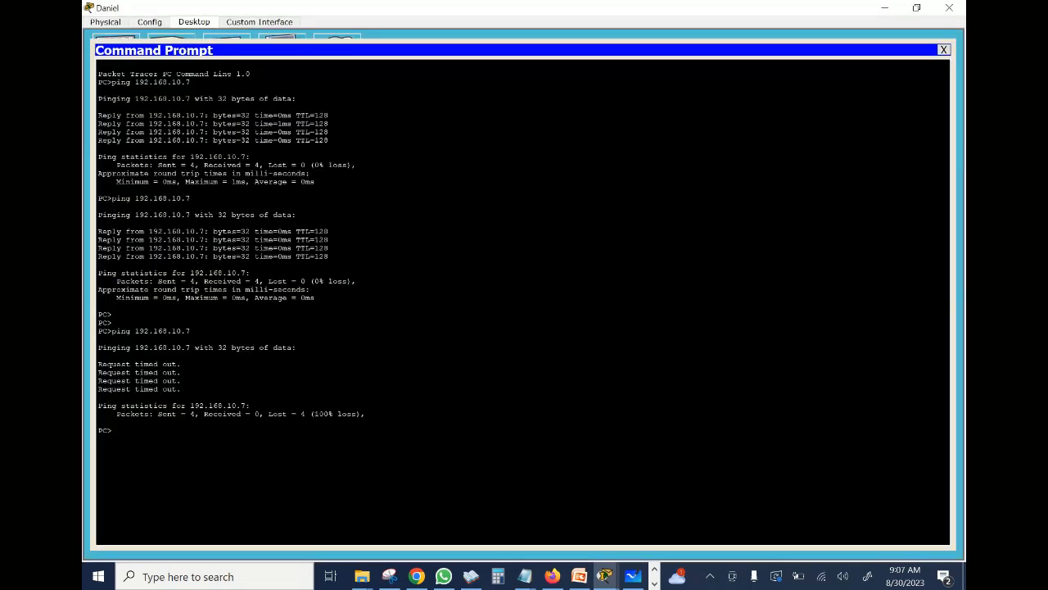
pyautogui.press('Return')
pyautogui.press('Return')
pyautogui.press('Return')
pyautogui.press('Up')
pyautogui.press('Return')
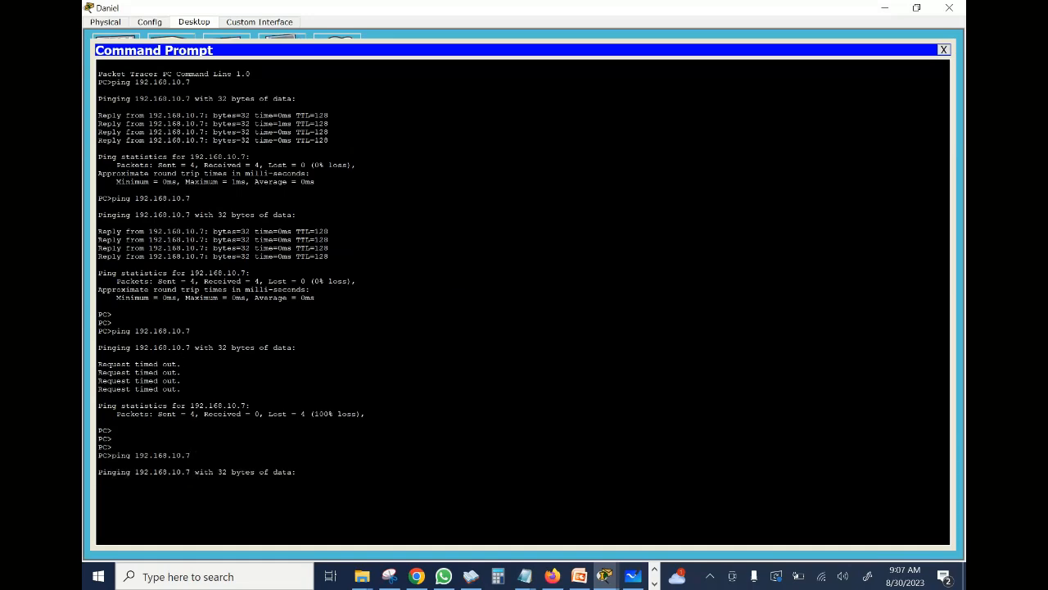
pyautogui.moveTo(181, 382); pyautogui.dragTo(98, 361)
pyautogui.click(884, 7)
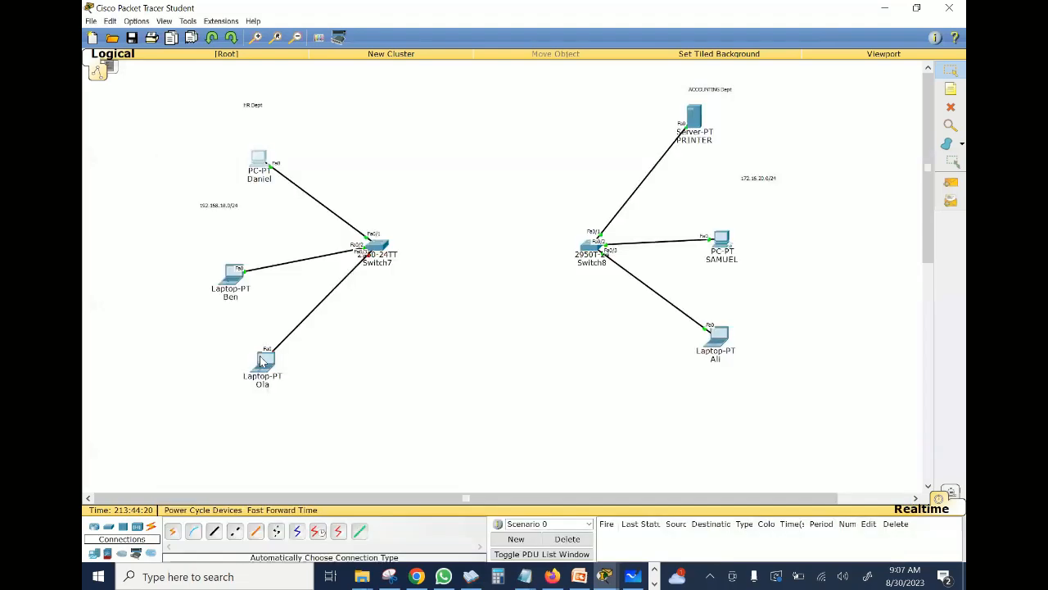
# Power the HR department's lower laptop back on and repeat the ping to 192.168.10.7 from the HR PC.
pyautogui.click(262, 360)
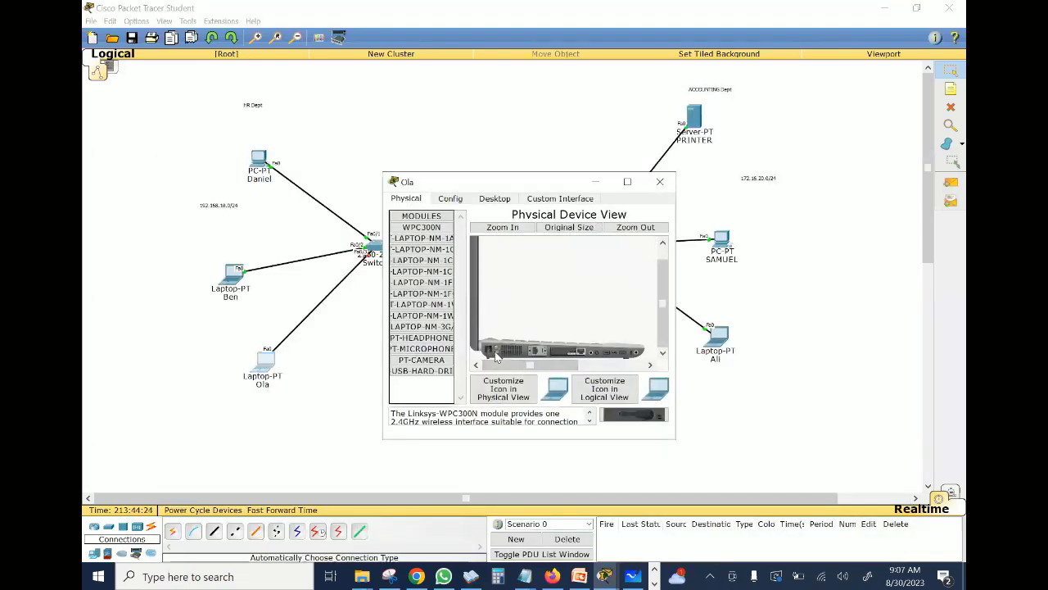
pyautogui.click(596, 181)
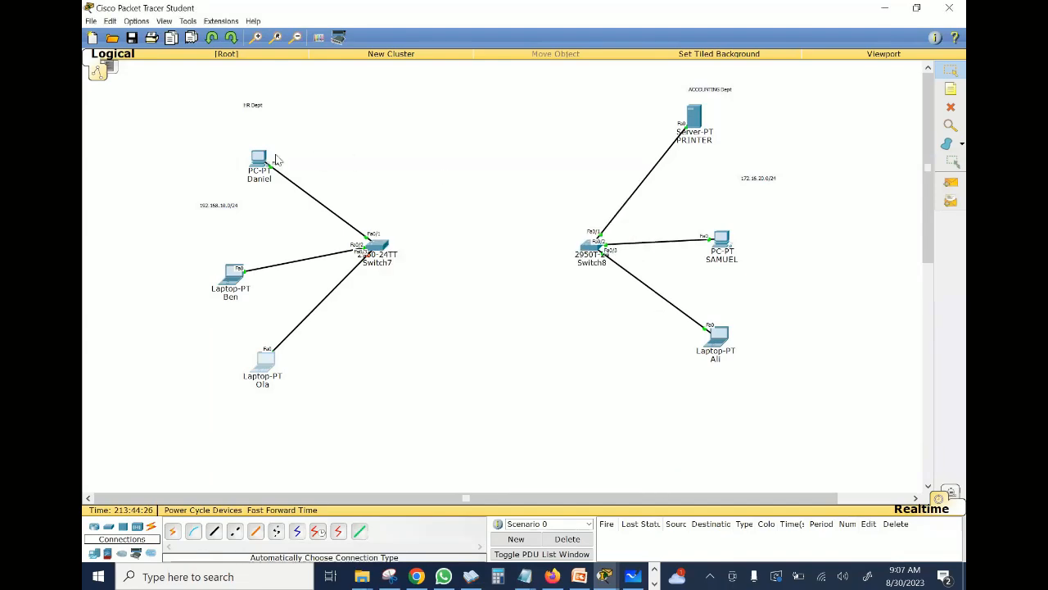
pyautogui.click(261, 157)
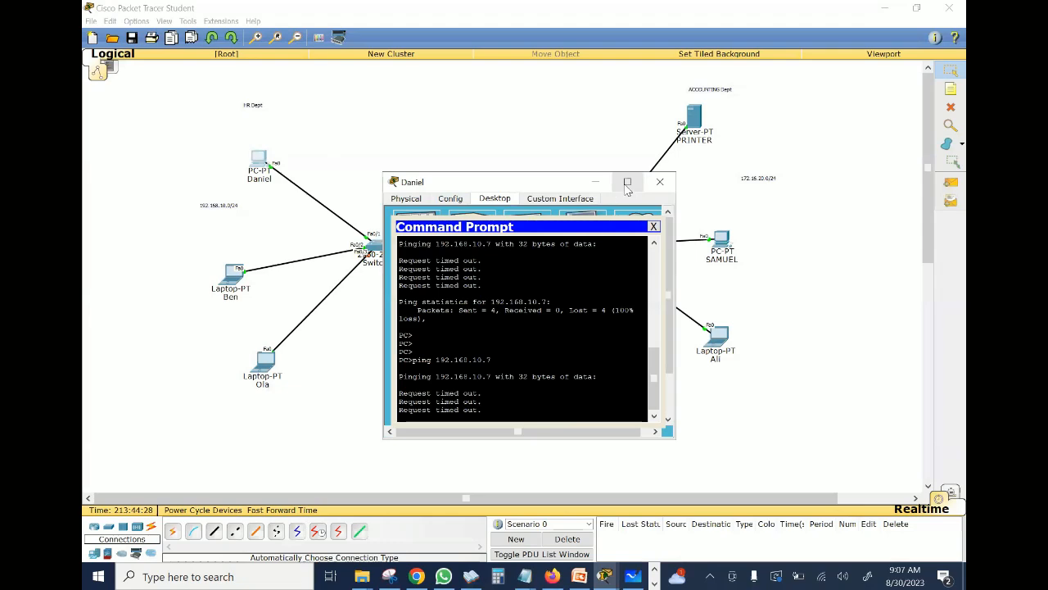
pyautogui.click(627, 183)
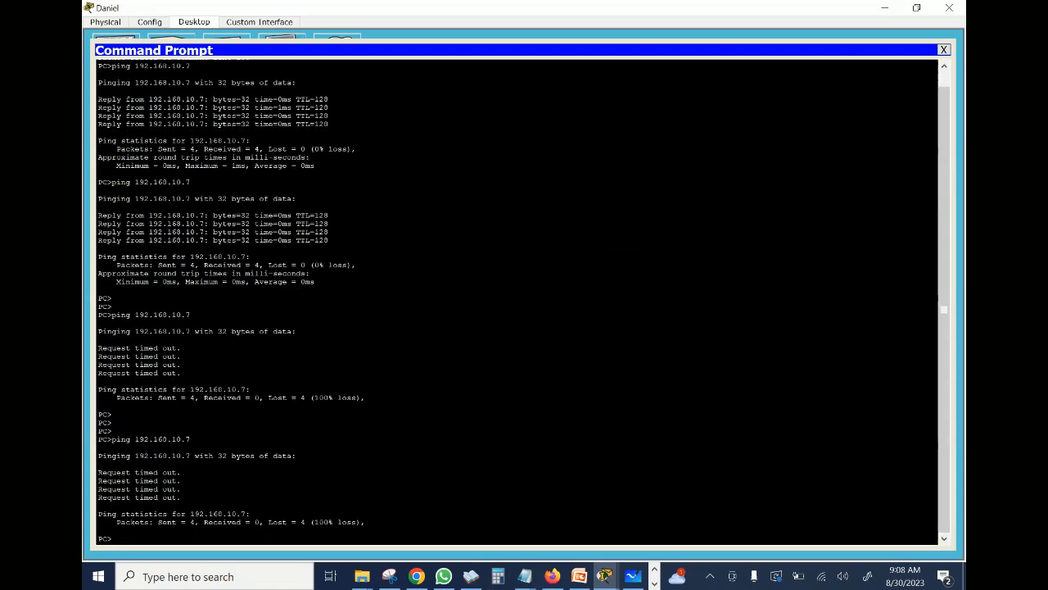
pyautogui.press('Return')
pyautogui.press('Return')
pyautogui.press('Return')
pyautogui.press('Return')
pyautogui.press('Return')
pyautogui.press('Up')
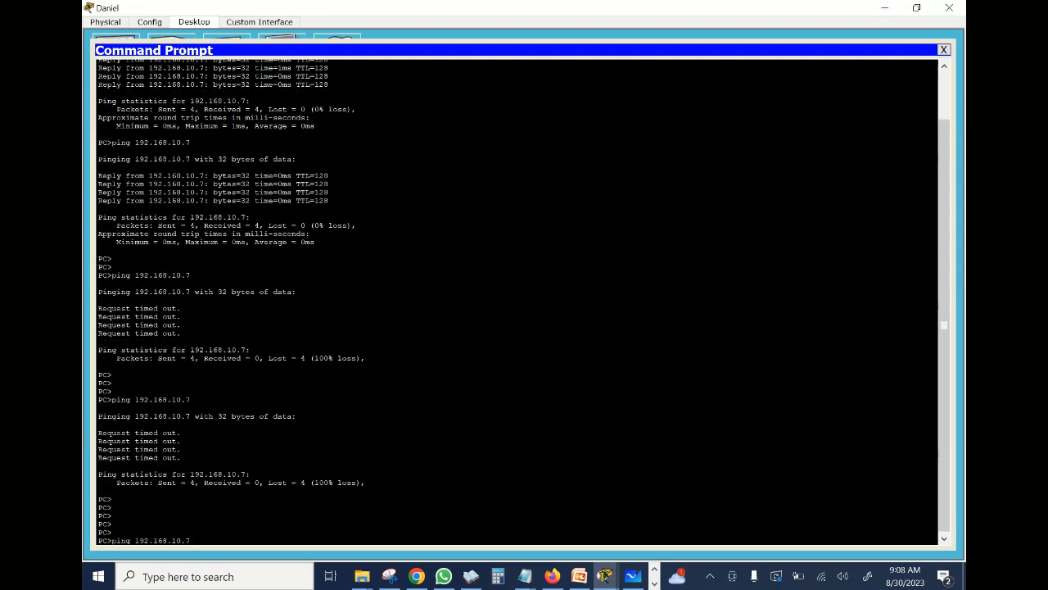
pyautogui.press('Return')
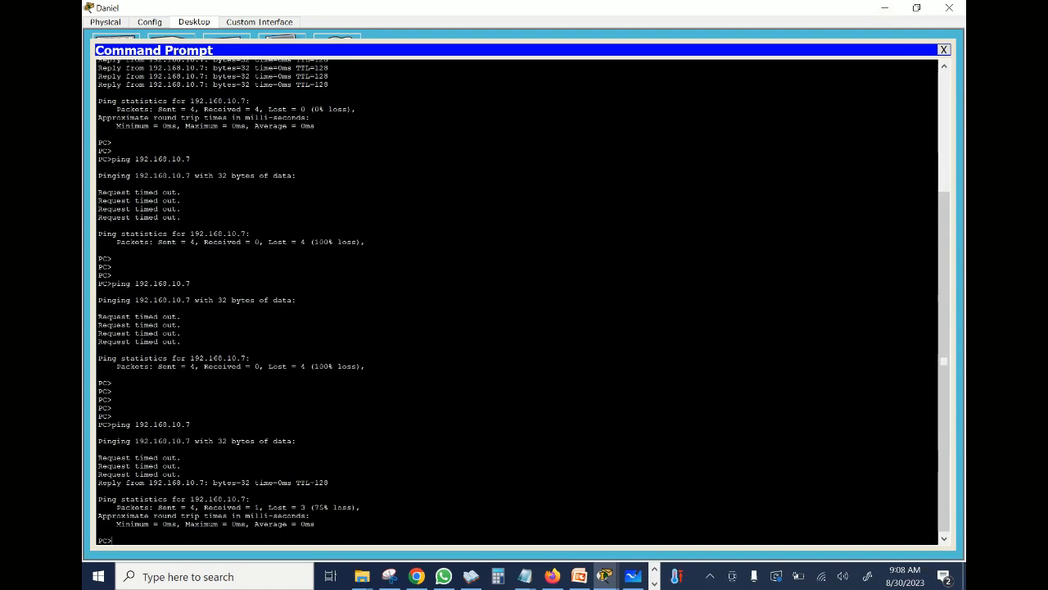
# Highlight the last ping's timed-out lines, run the ping to 192.168.10.7 once more, and minimize the HR PC's window.
pyautogui.press('Up')
pyautogui.moveTo(176, 482); pyautogui.dragTo(112, 457)
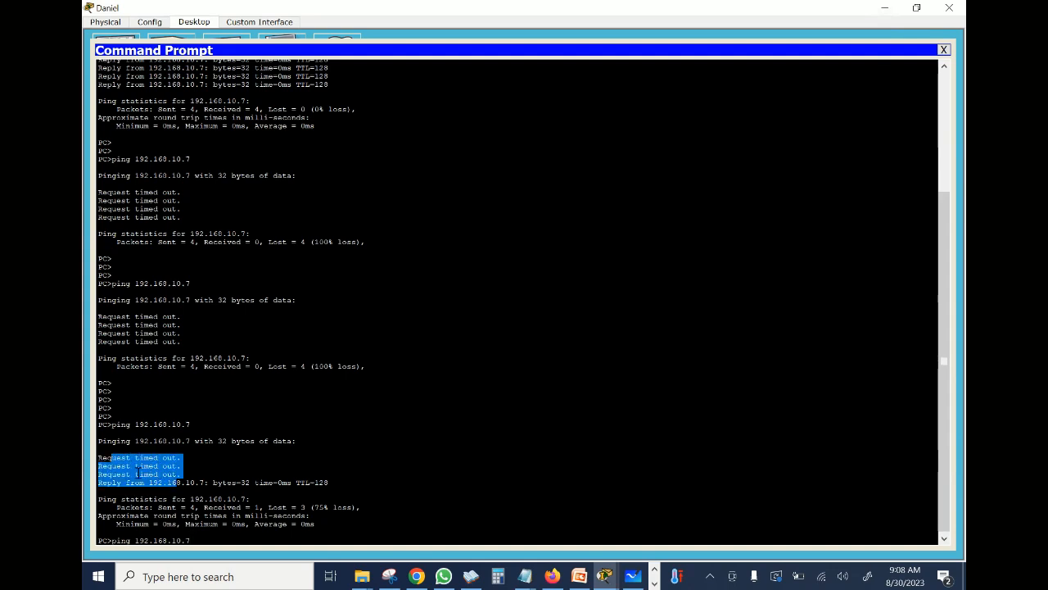
pyautogui.click(142, 473)
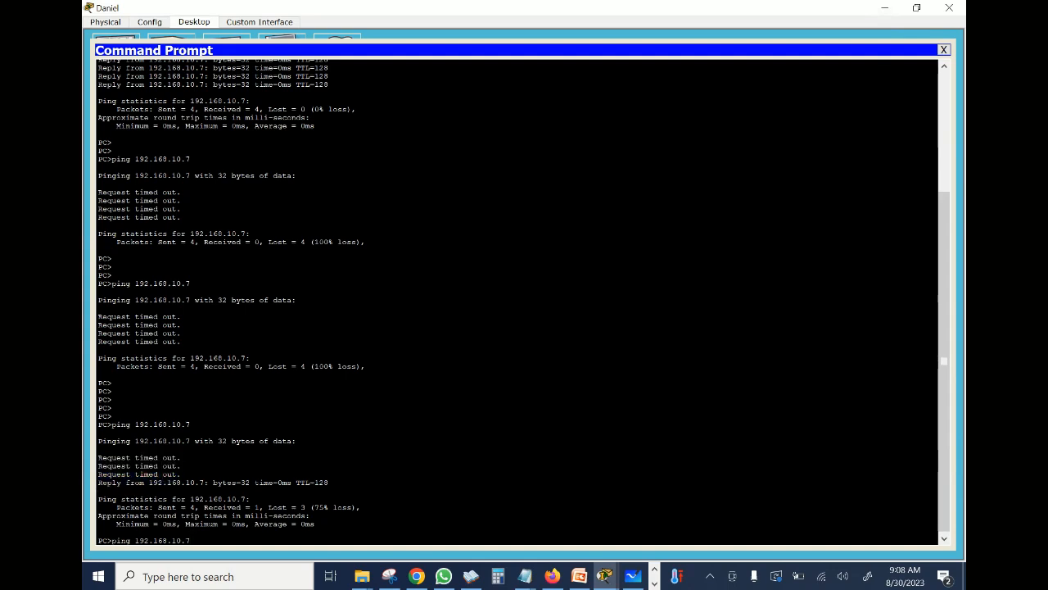
pyautogui.press('Return')
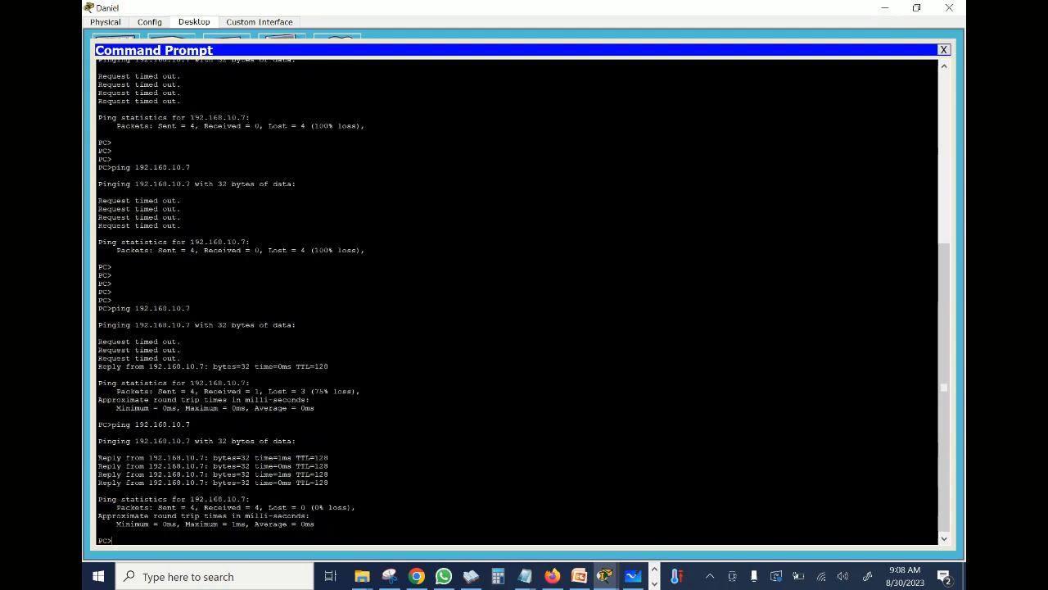
pyautogui.click(884, 10)
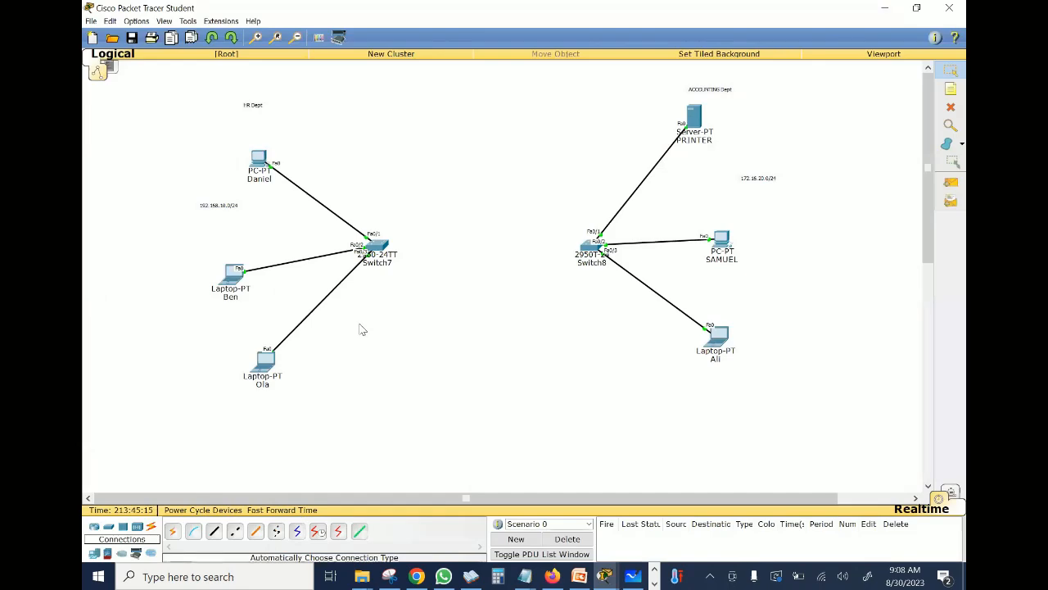
# Ping the HR PC at 192.168.10.5 from the Command Prompt of the HR department's middle laptop, and minimize its window.
pyautogui.click(242, 278)
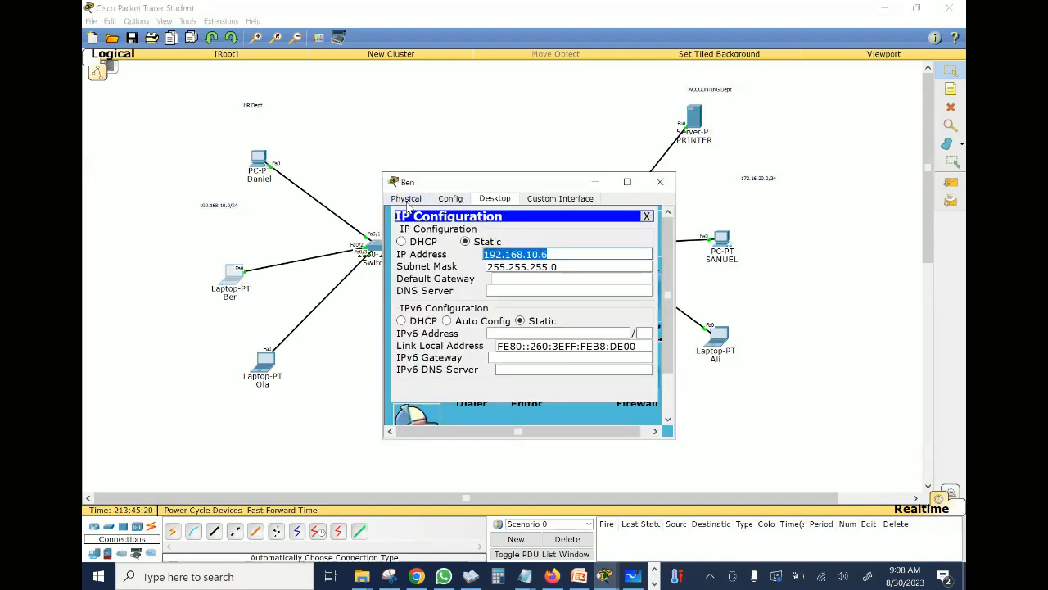
pyautogui.click(407, 203)
pyautogui.click(493, 201)
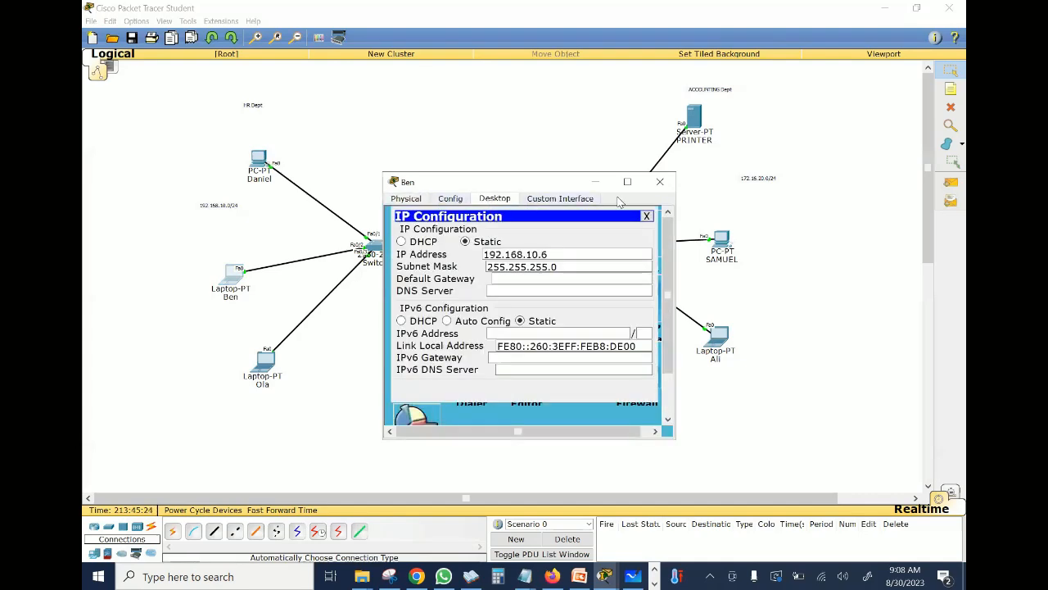
pyautogui.click(647, 215)
pyautogui.click(579, 237)
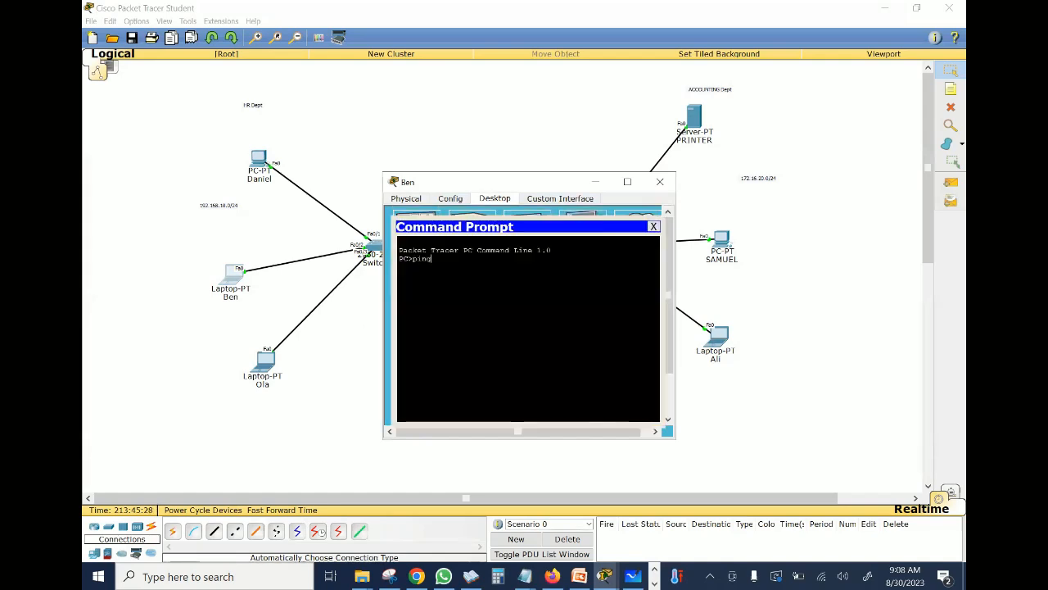
pyautogui.write('ping')
pyautogui.write('192.168.10.5')
pyautogui.press('Return')
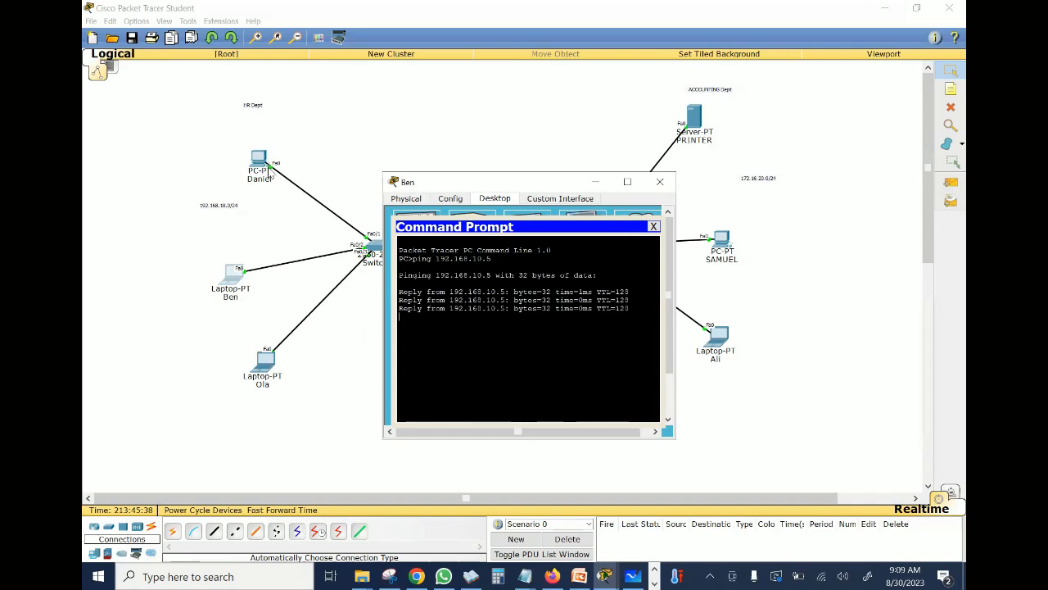
pyautogui.click(596, 181)
# Select the HR department's devices to point them out, and rename their switch as HR Dept Switch.
pyautogui.moveTo(159, 128); pyautogui.dragTo(428, 421)
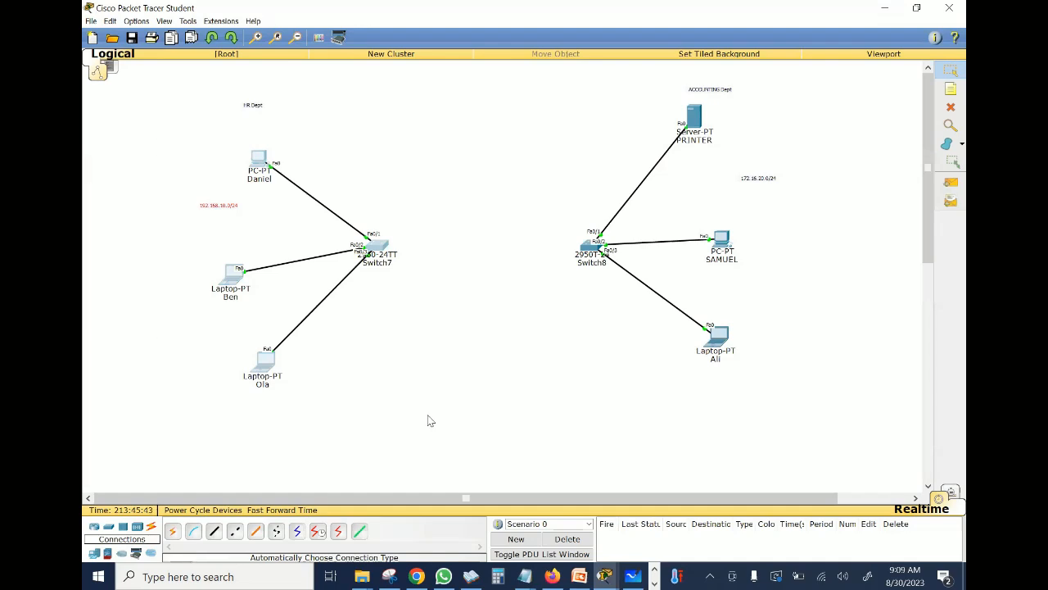
pyautogui.click(407, 342)
pyautogui.moveTo(427, 199); pyautogui.dragTo(362, 268)
pyautogui.click(391, 264)
pyautogui.write('HR Dept Switch')
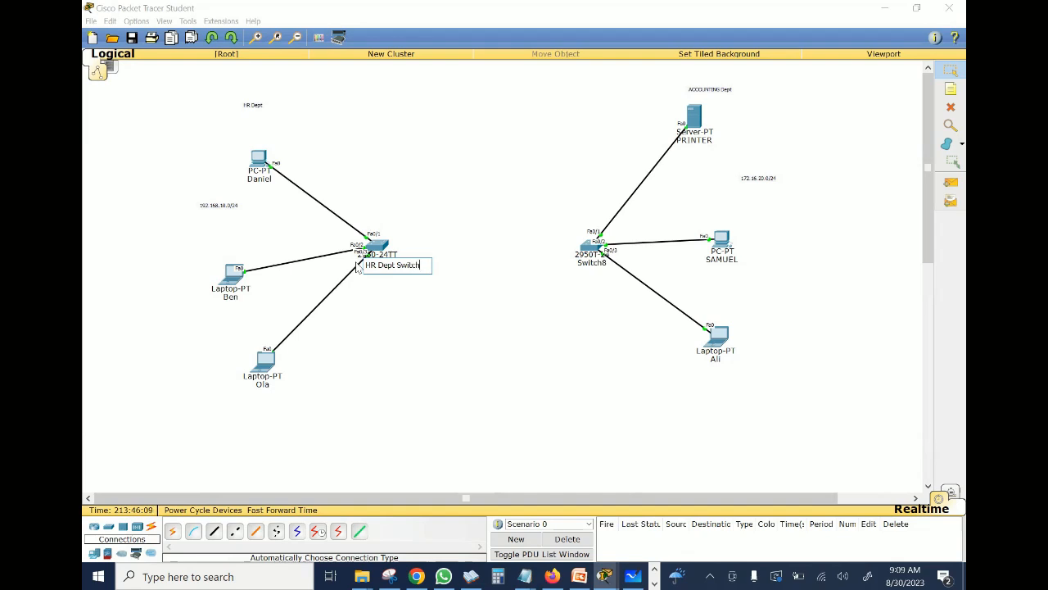
pyautogui.click(395, 325)
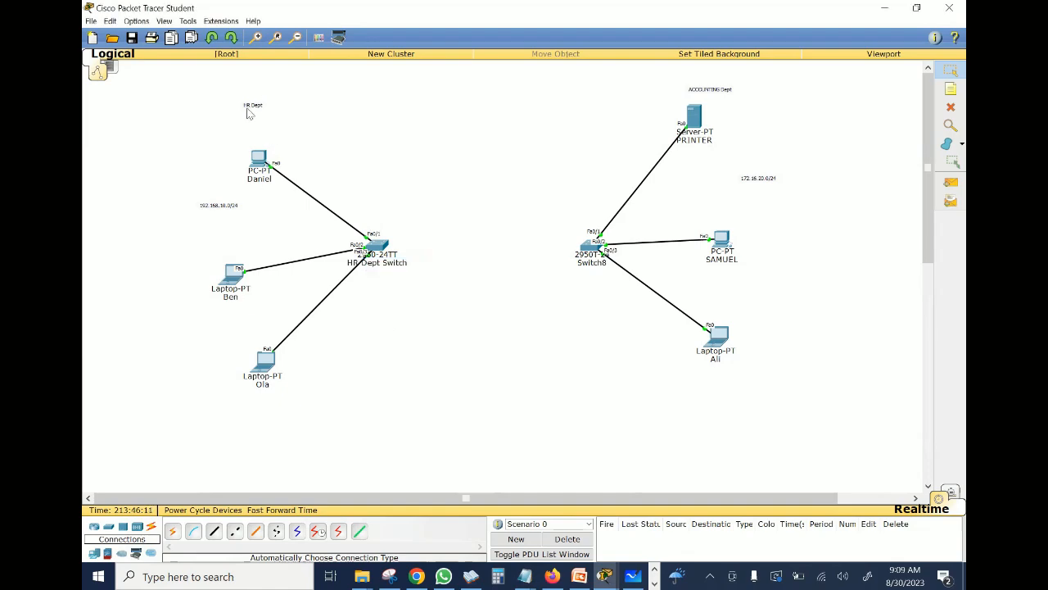
# Select the HR end devices to point them out, and clear the display name of the Accounting department's switch.
pyautogui.moveTo(197, 135); pyautogui.dragTo(283, 415)
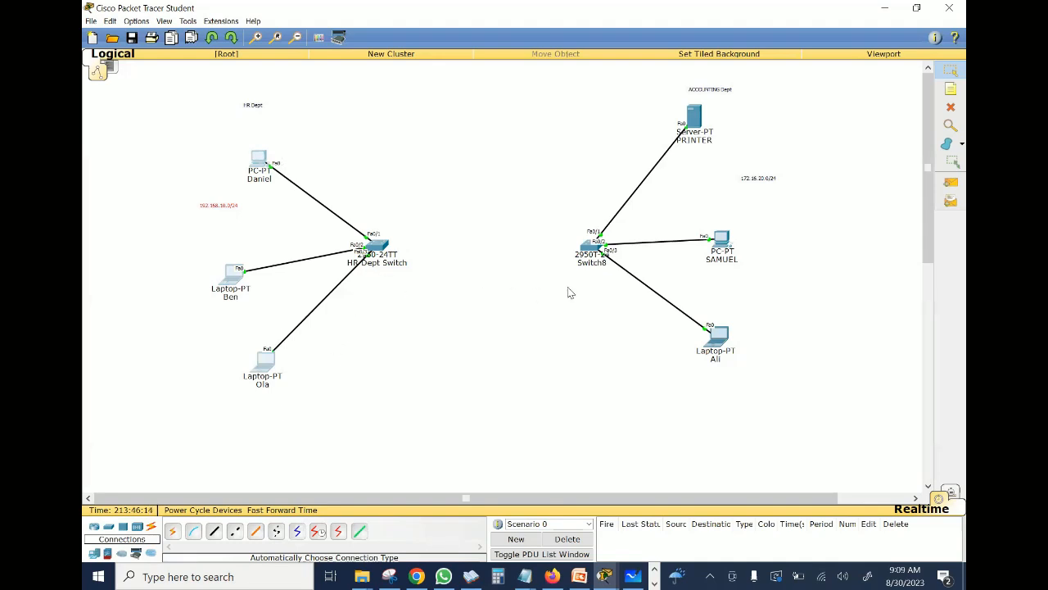
pyautogui.click(591, 263)
pyautogui.press('BackSpace')
pyautogui.press('BackSpace')
pyautogui.press('BackSpace')
pyautogui.press('BackSpace')
pyautogui.press('BackSpace')
pyautogui.press('BackSpace')
pyautogui.press('BackSpace')
pyautogui.click(531, 355)
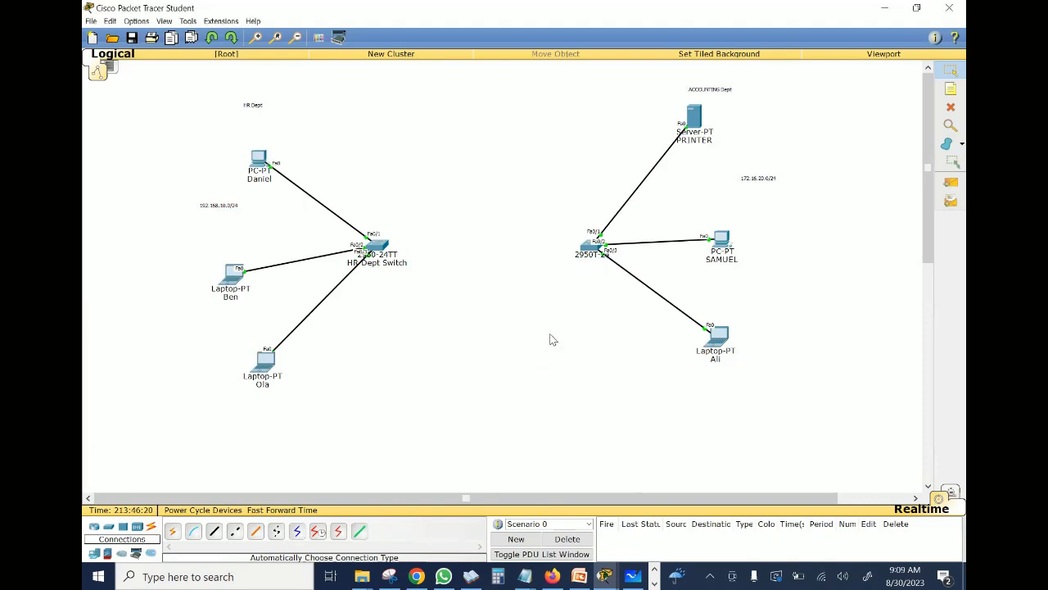
# Select each department's devices in turn, and check the IP configuration of the Accounting department's laptop.
pyautogui.moveTo(142, 135); pyautogui.dragTo(432, 428)
pyautogui.moveTo(803, 104); pyautogui.dragTo(566, 404)
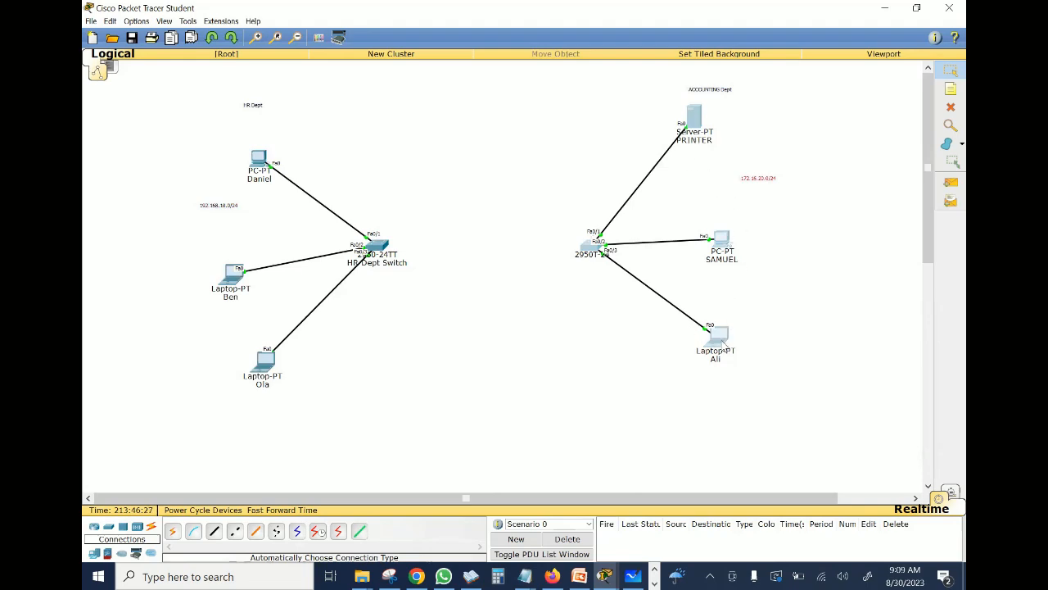
pyautogui.click(720, 339)
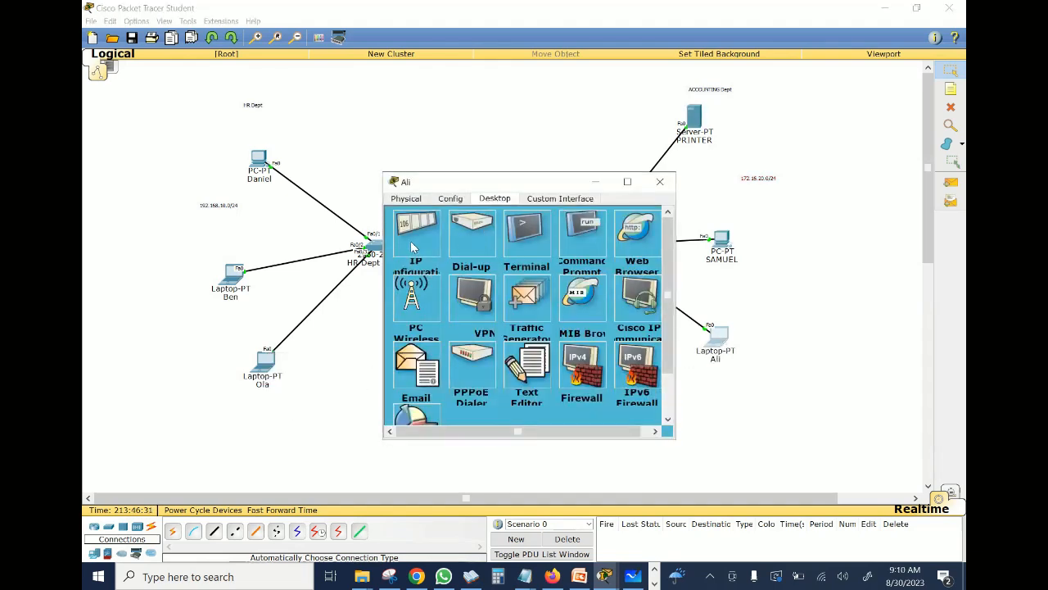
pyautogui.click(410, 241)
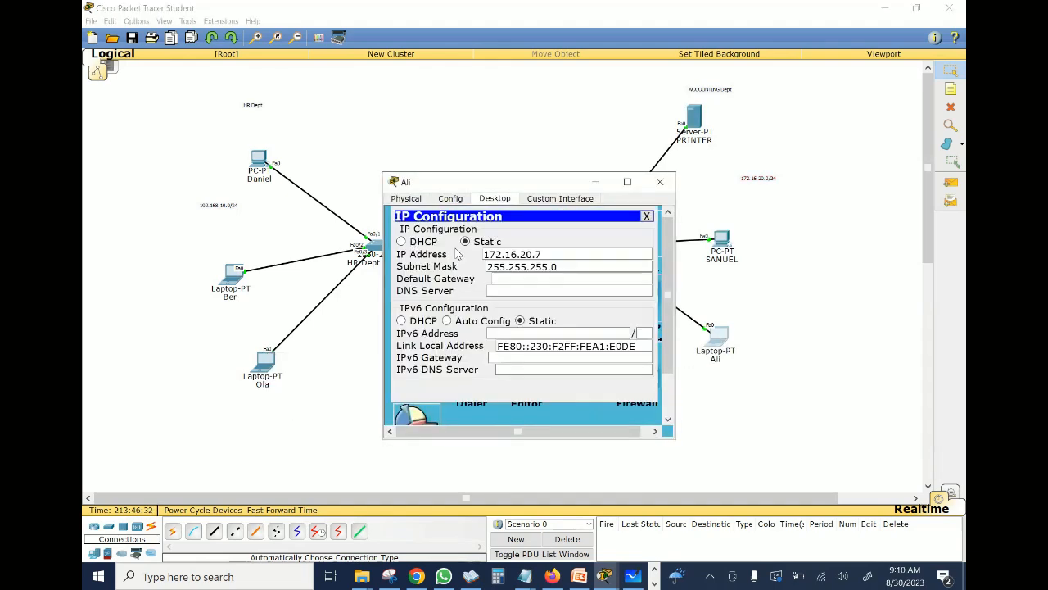
pyautogui.click(647, 217)
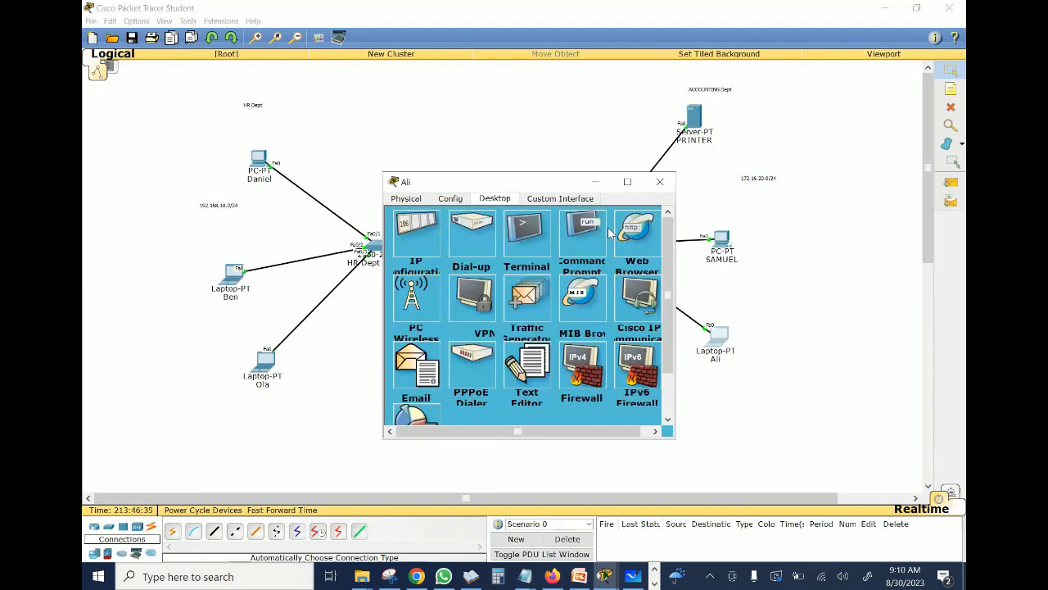
# Check the IP configurations of the Accounting department's server and laptop.
pyautogui.click(694, 118)
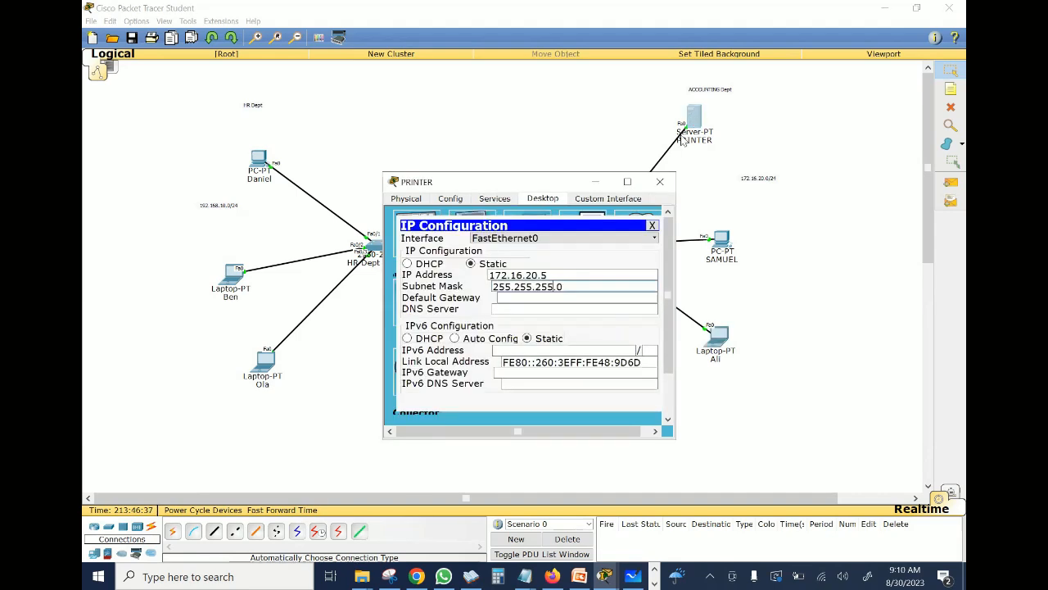
pyautogui.click(555, 276)
pyautogui.click(660, 181)
pyautogui.click(719, 334)
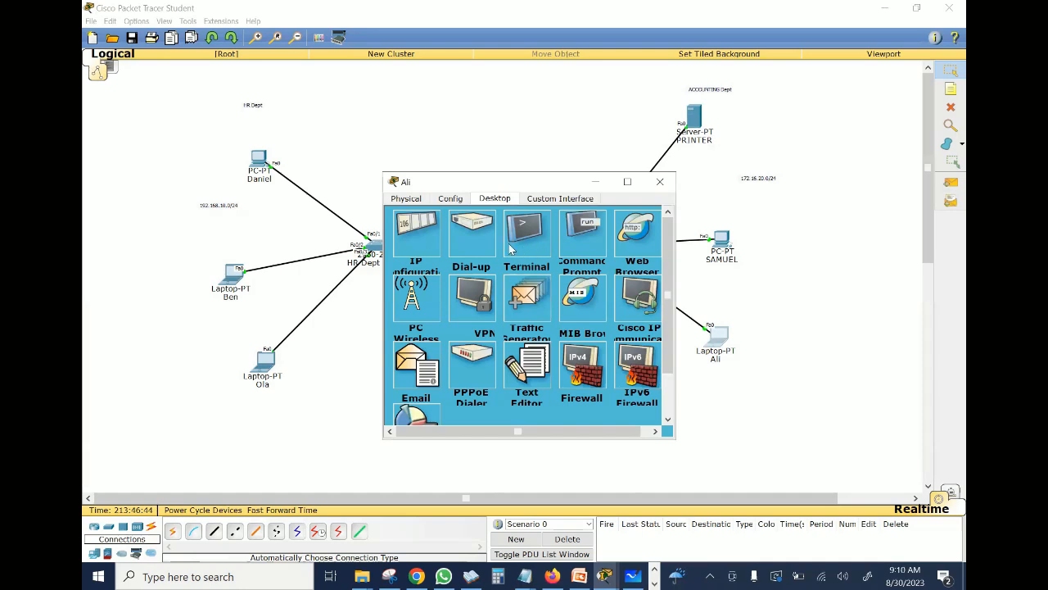
pyautogui.click(422, 251)
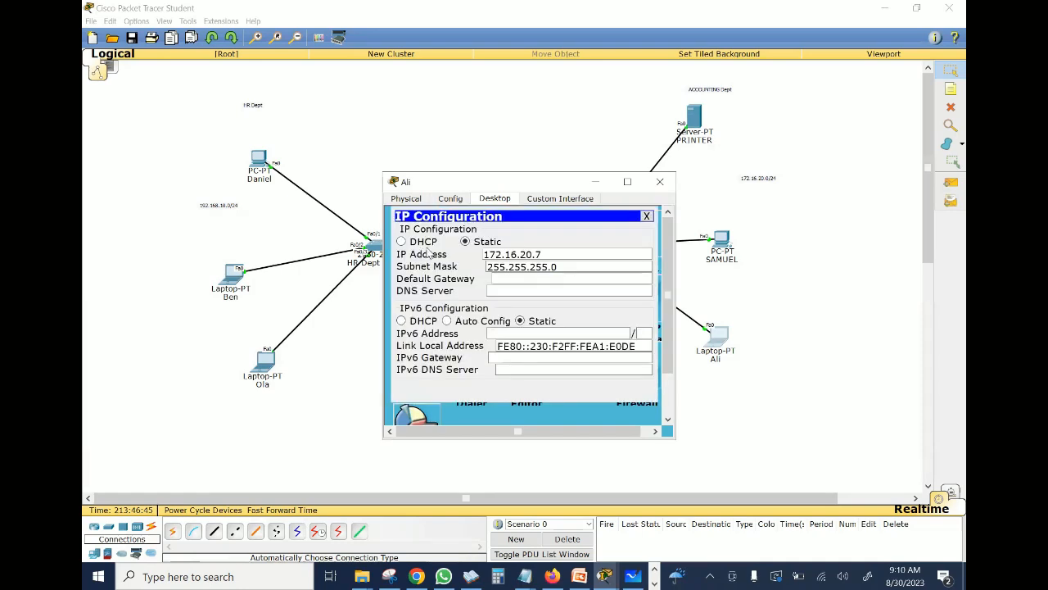
pyautogui.click(647, 217)
# Ping the Accounting server at 172.16.20.5 from the Command Prompt of the Accounting department's laptop, and minimize its window.
pyautogui.click(570, 233)
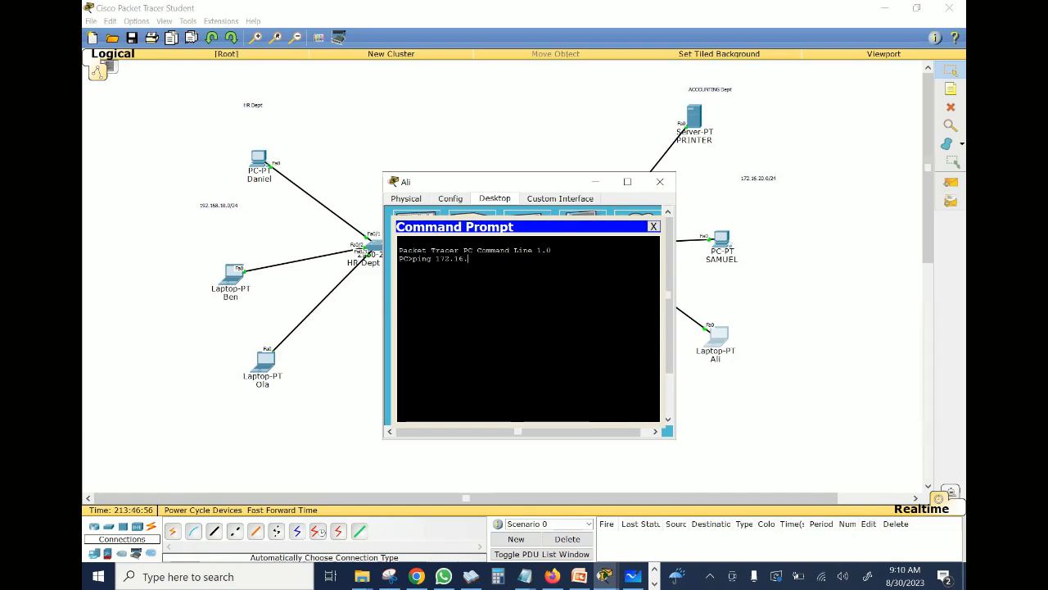
pyautogui.write('.5')
pyautogui.press('Return')
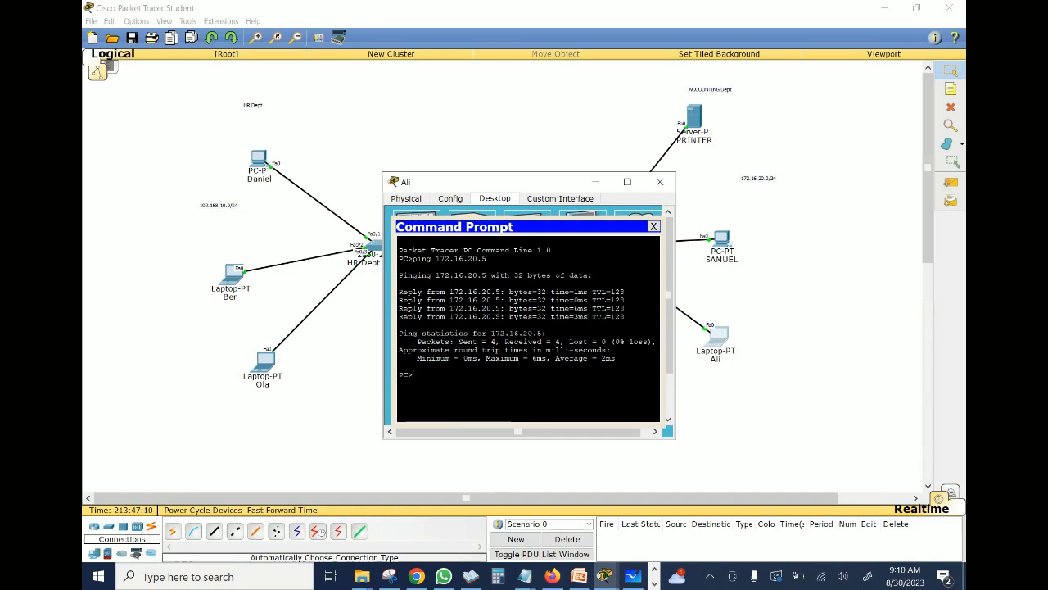
pyautogui.click(593, 183)
# Select each department's devices in turn, and select the HR department's lowest laptop and the Accounting server to point them out.
pyautogui.moveTo(817, 107); pyautogui.dragTo(665, 388)
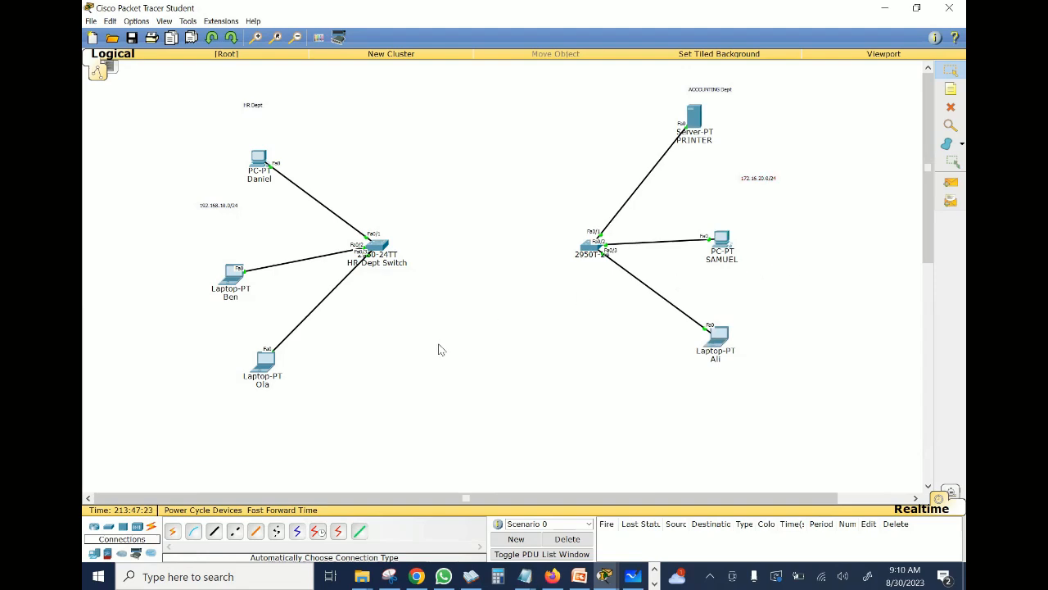
pyautogui.moveTo(125, 118); pyautogui.dragTo(415, 425)
pyautogui.moveTo(543, 95); pyautogui.dragTo(826, 405)
pyautogui.moveTo(148, 133); pyautogui.dragTo(417, 425)
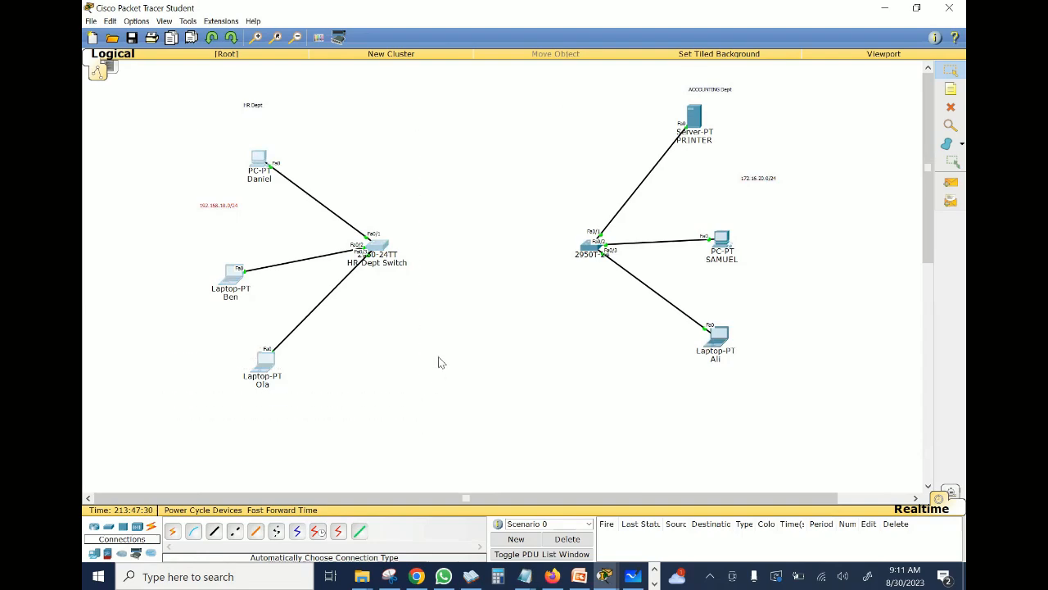
pyautogui.click(407, 382)
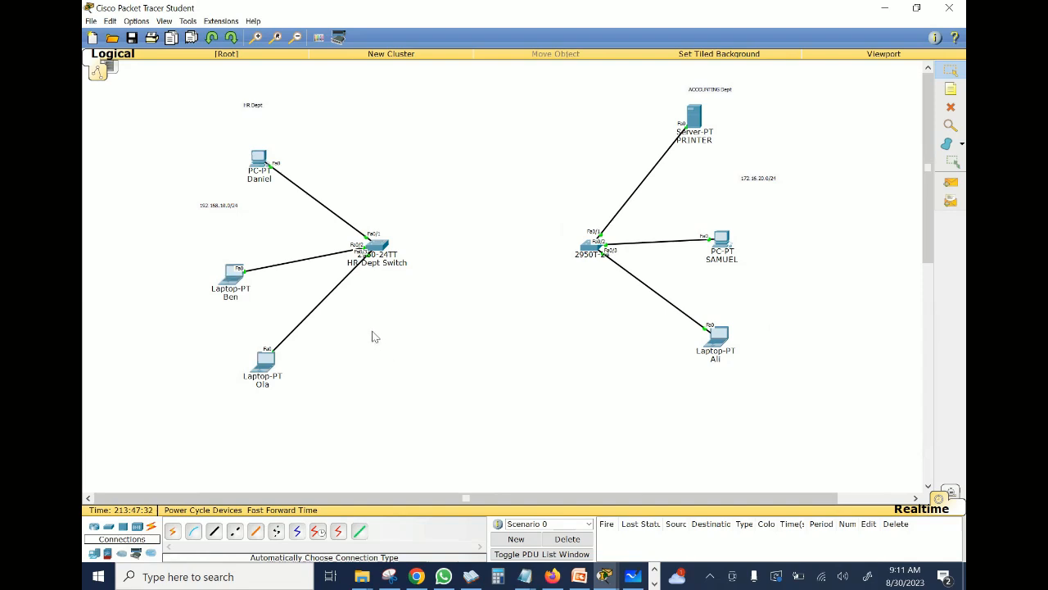
pyautogui.moveTo(164, 328); pyautogui.dragTo(333, 430)
pyautogui.click(687, 94)
pyautogui.moveTo(657, 75); pyautogui.dragTo(802, 163)
pyautogui.moveTo(210, 341); pyautogui.dragTo(332, 401)
pyautogui.moveTo(660, 87); pyautogui.dragTo(778, 170)
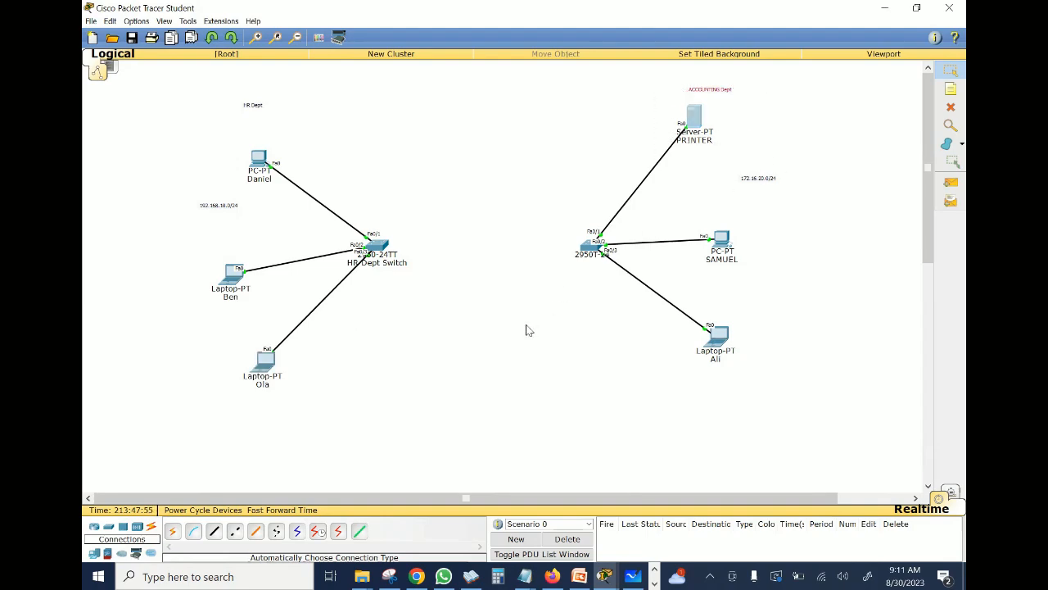
# Connect HR Dept Switch directly to the Accounting department's switch with an automatically chosen cable, and fast-forward the simulation time.
pyautogui.click(172, 530)
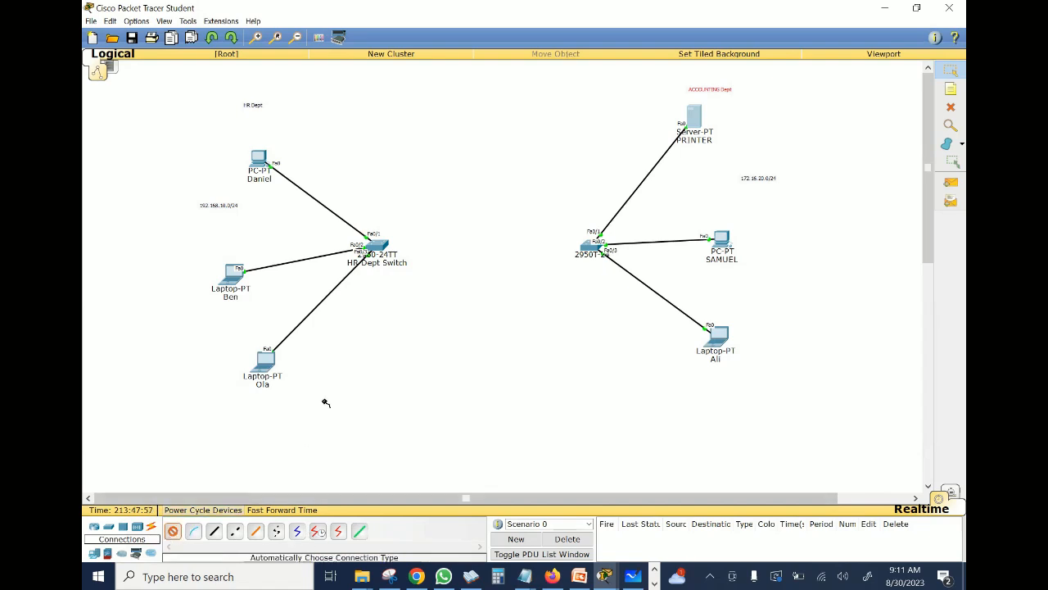
pyautogui.click(380, 244)
pyautogui.click(587, 246)
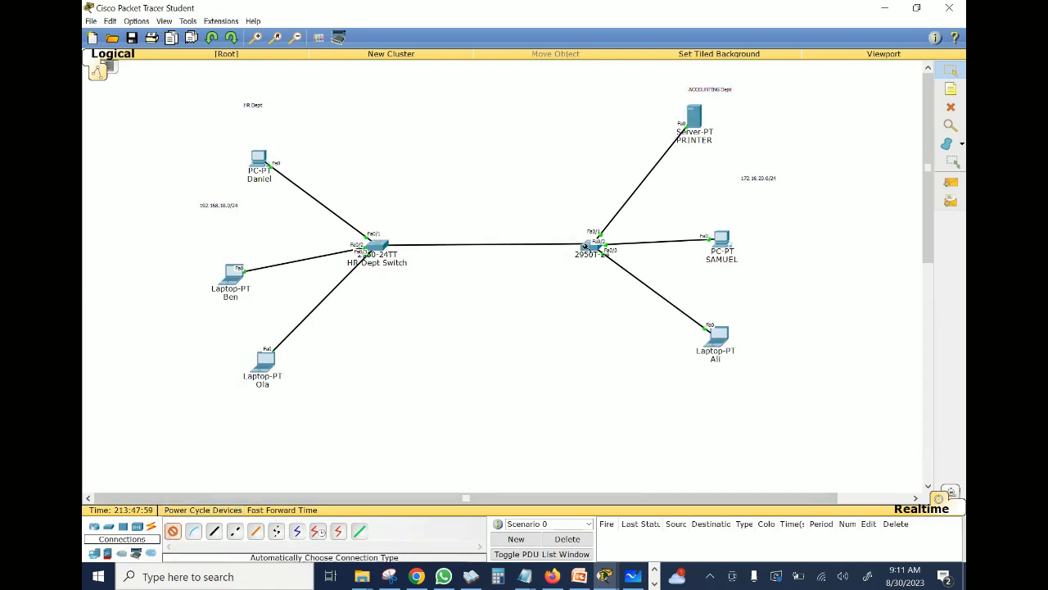
pyautogui.click(305, 511)
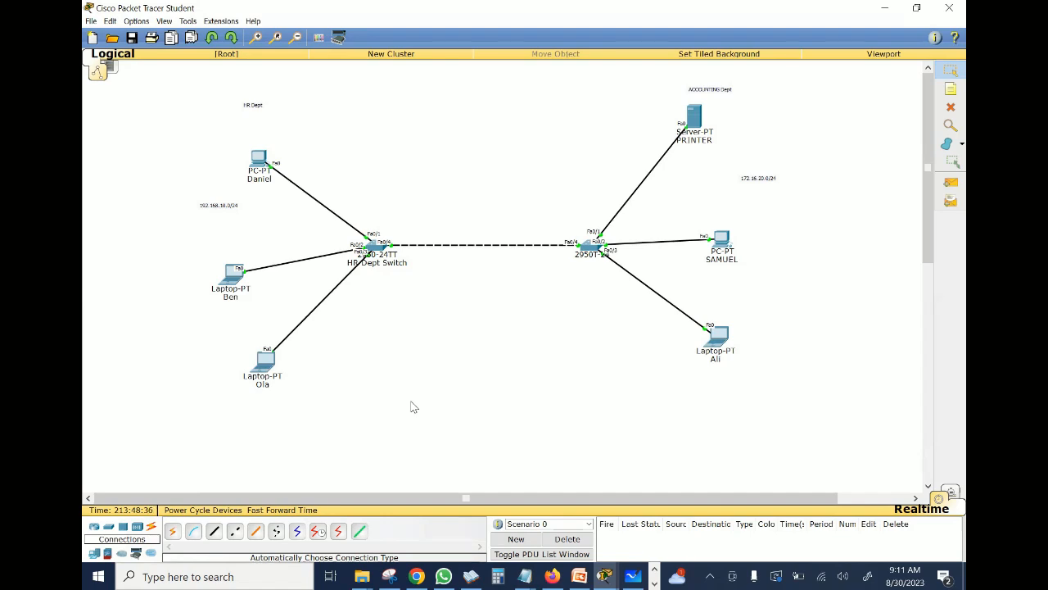
# Check the IP configuration of the Accounting department's server.
pyautogui.click(695, 117)
pyautogui.click(482, 248)
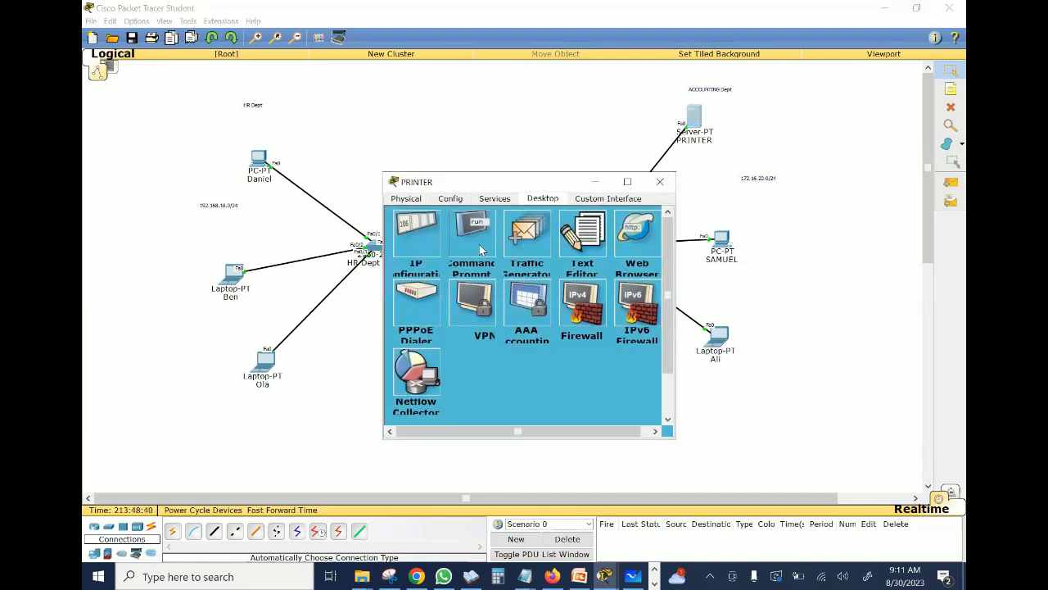
pyautogui.click(668, 190)
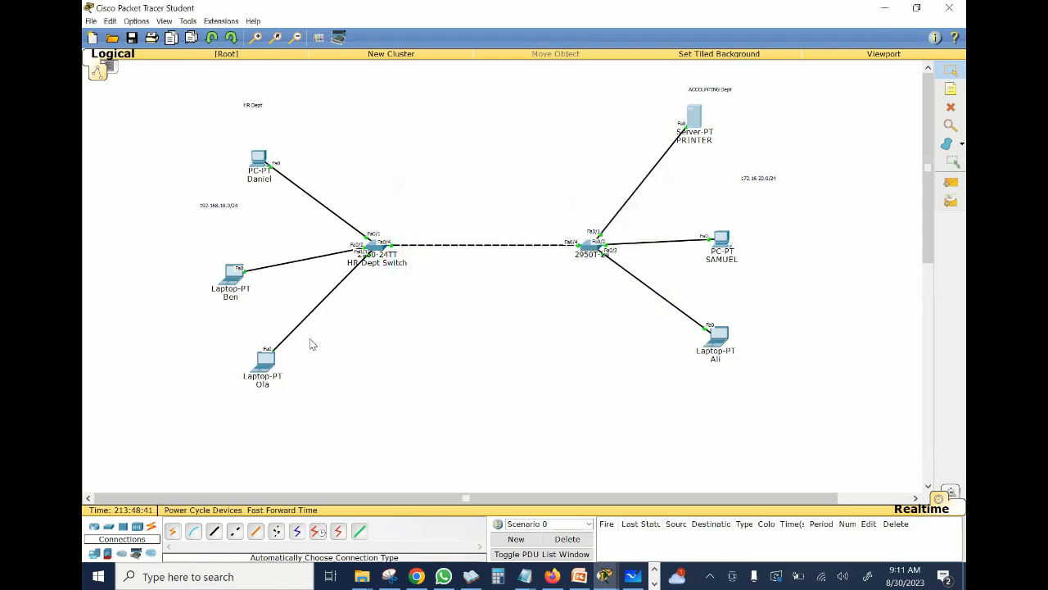
pyautogui.click(265, 359)
pyautogui.click(660, 181)
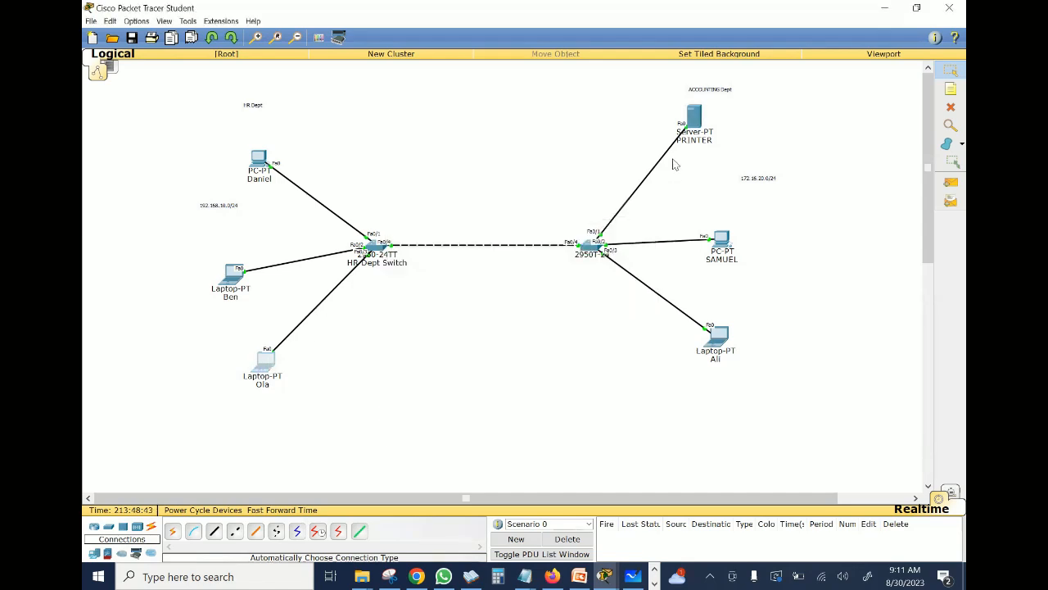
pyautogui.click(694, 116)
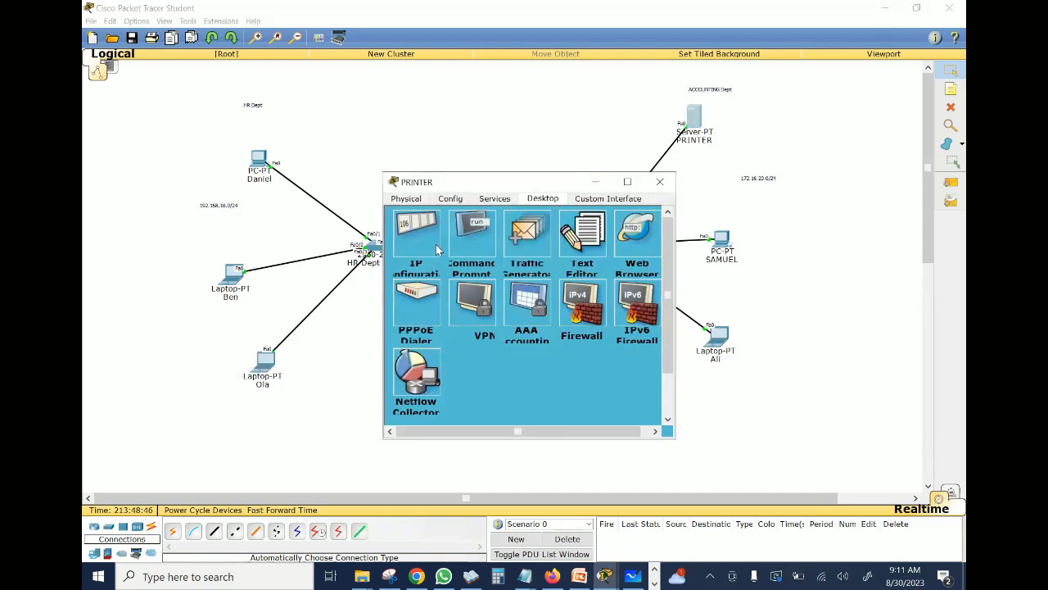
pyautogui.click(436, 246)
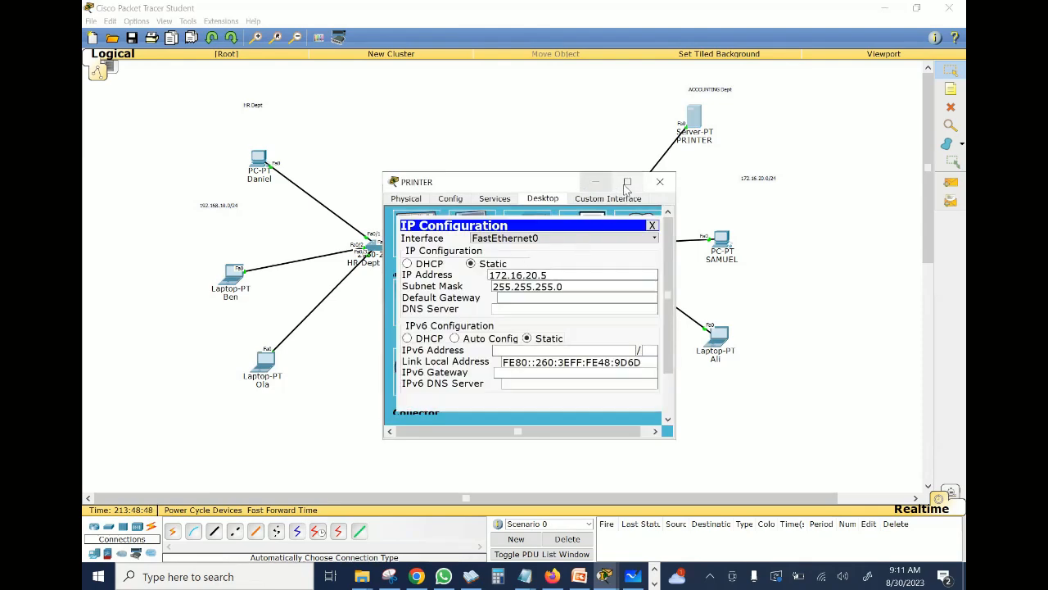
pyautogui.click(660, 181)
# Ping the Accounting server at 172.16.20.5 from the Command Prompt of the HR department's lowest laptop, and minimize its window.
pyautogui.click(267, 362)
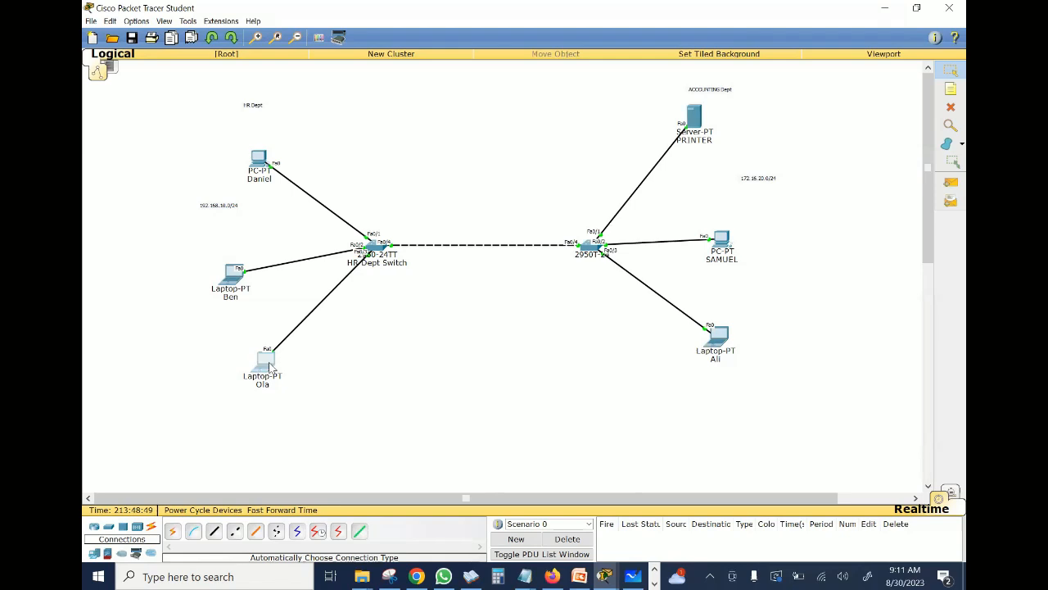
pyautogui.click(485, 204)
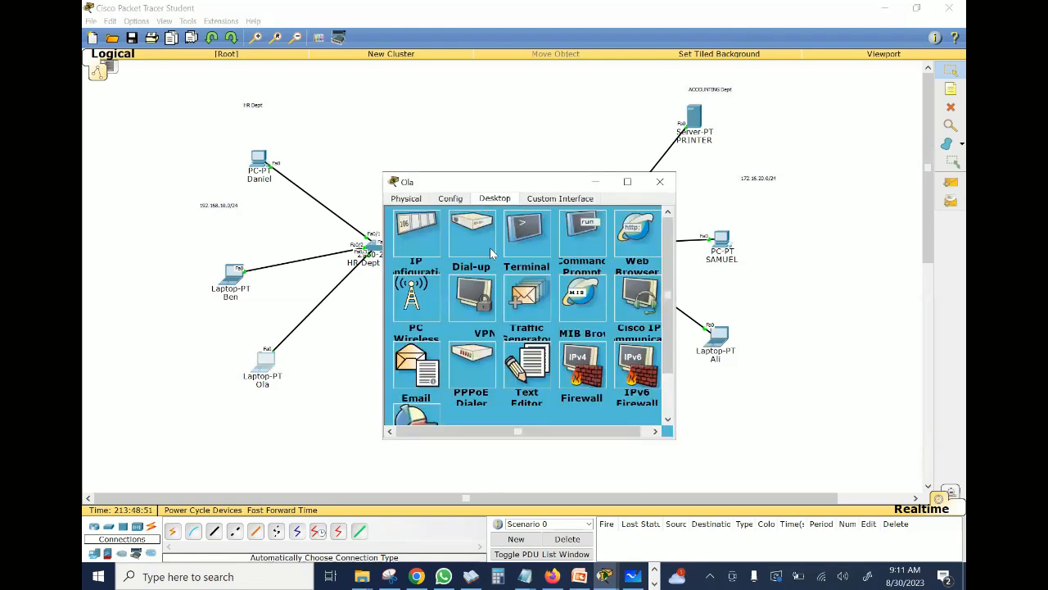
pyautogui.click(571, 250)
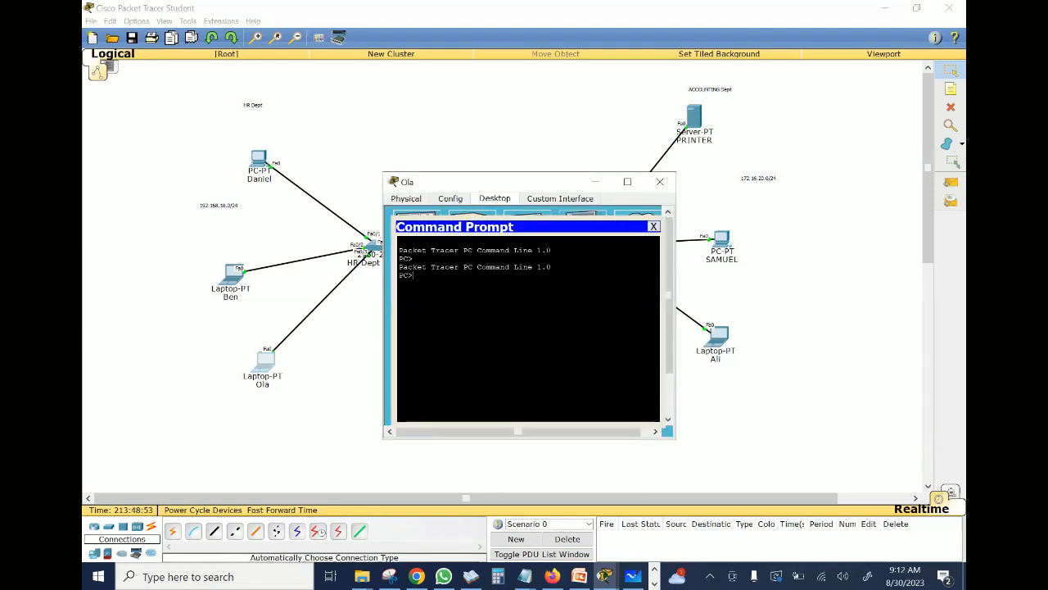
pyautogui.write('ping 172')
pyautogui.click(626, 182)
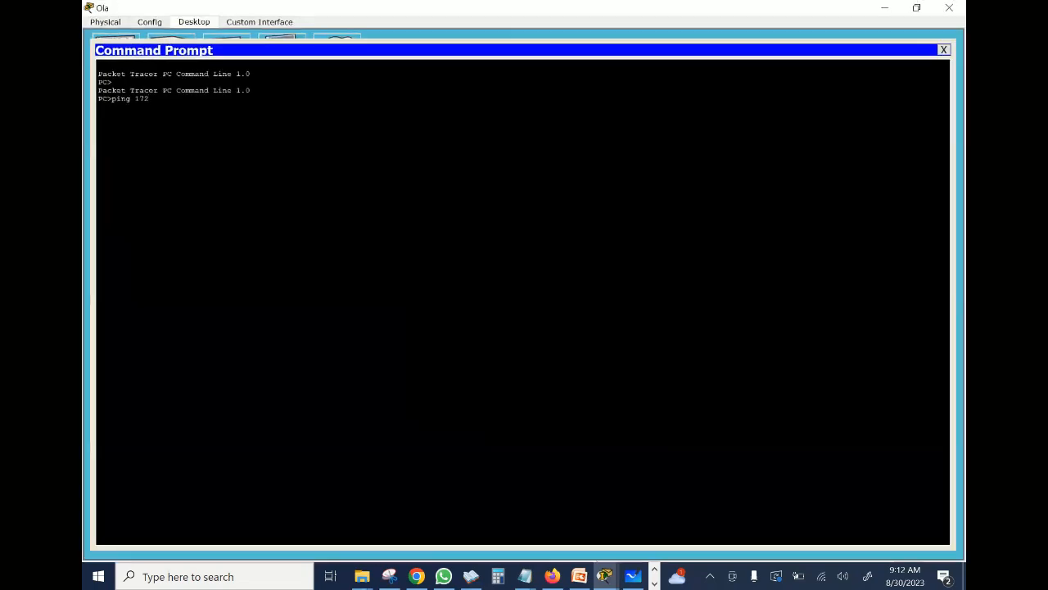
pyautogui.write('.16.20.5')
pyautogui.press('Return')
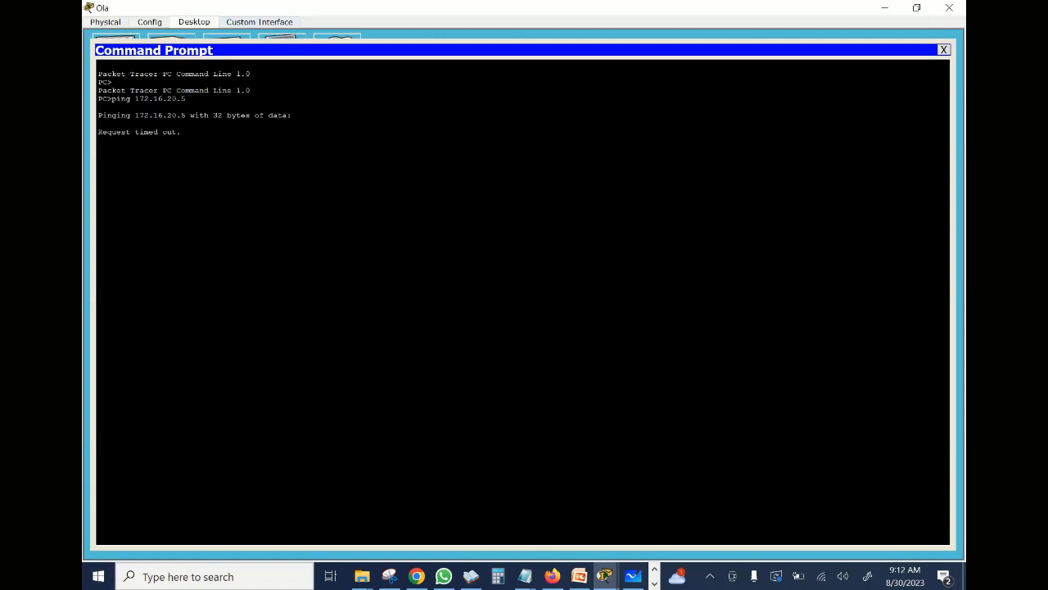
pyautogui.click(885, 9)
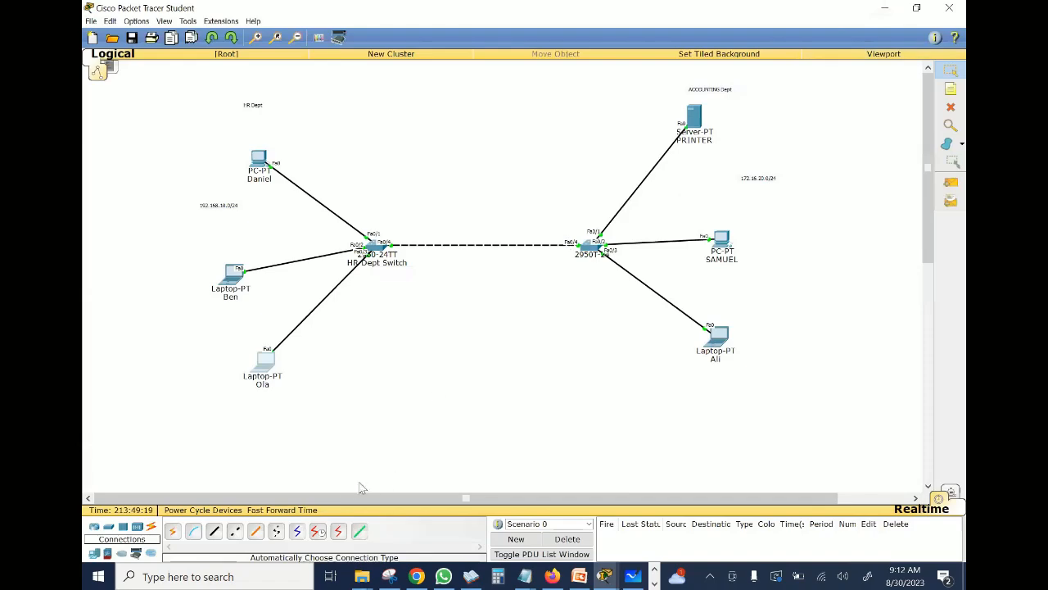
pyautogui.click(262, 363)
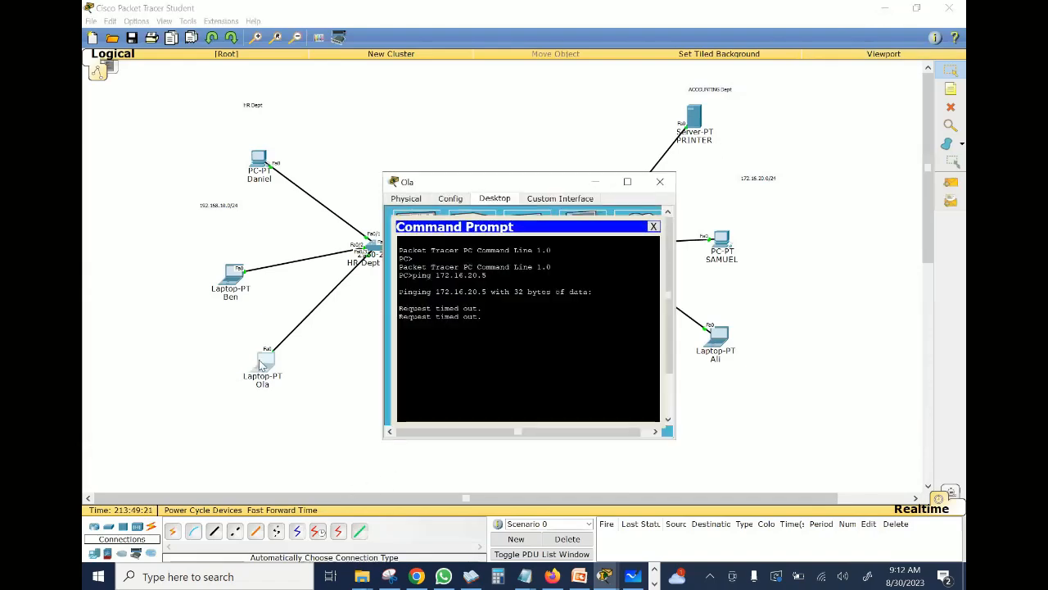
pyautogui.click(628, 181)
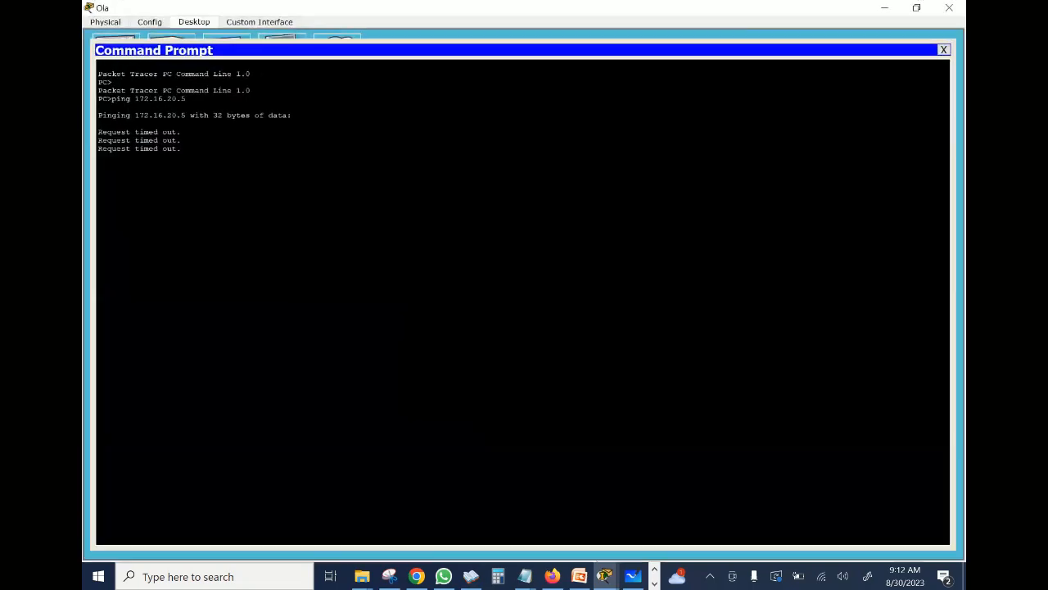
pyautogui.click(888, 9)
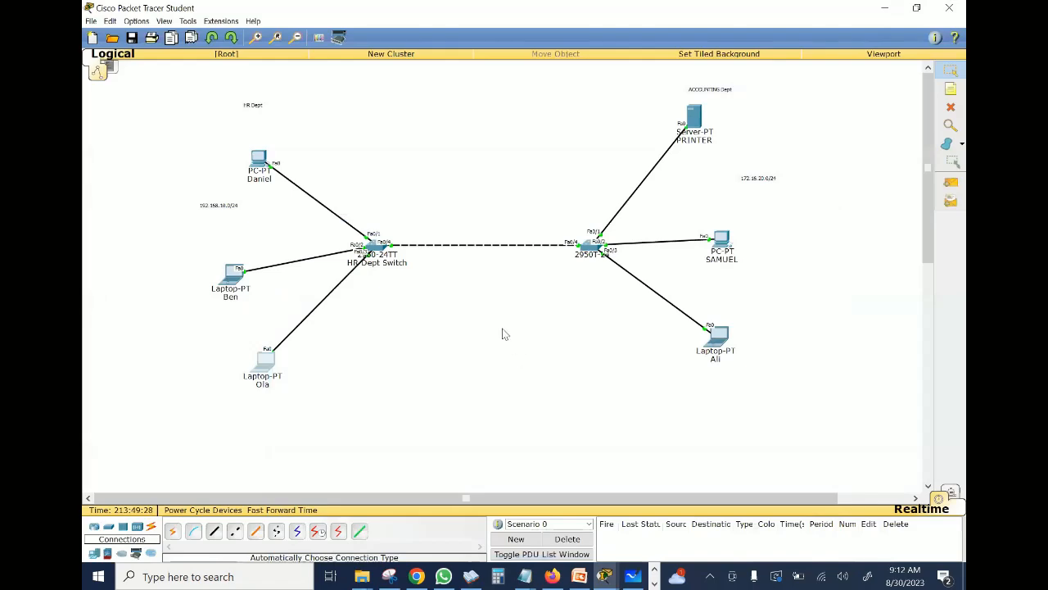
# Delete the direct cable between HR Dept Switch and the Accounting department's switch.
pyautogui.click(948, 109)
pyautogui.click(588, 304)
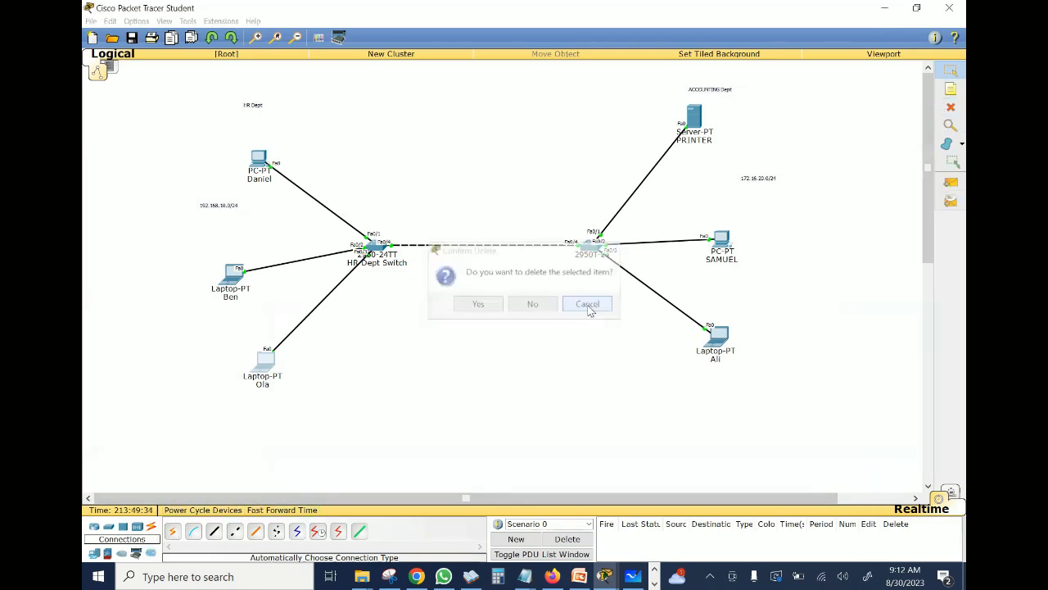
pyautogui.click(950, 109)
pyautogui.click(459, 245)
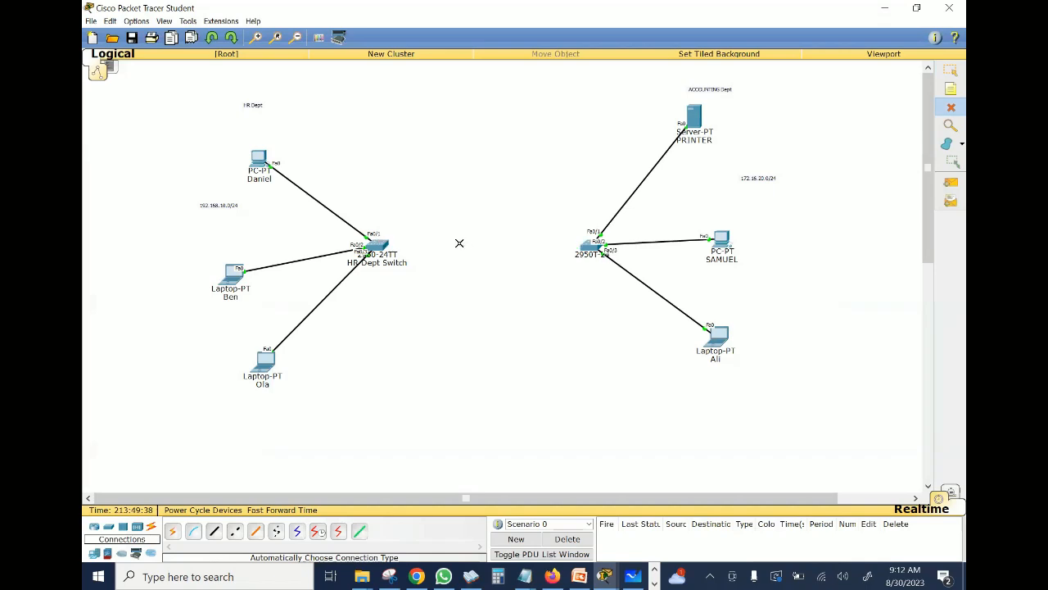
# Place a 2950-24 switch midway between the two department switches.
pyautogui.click(108, 526)
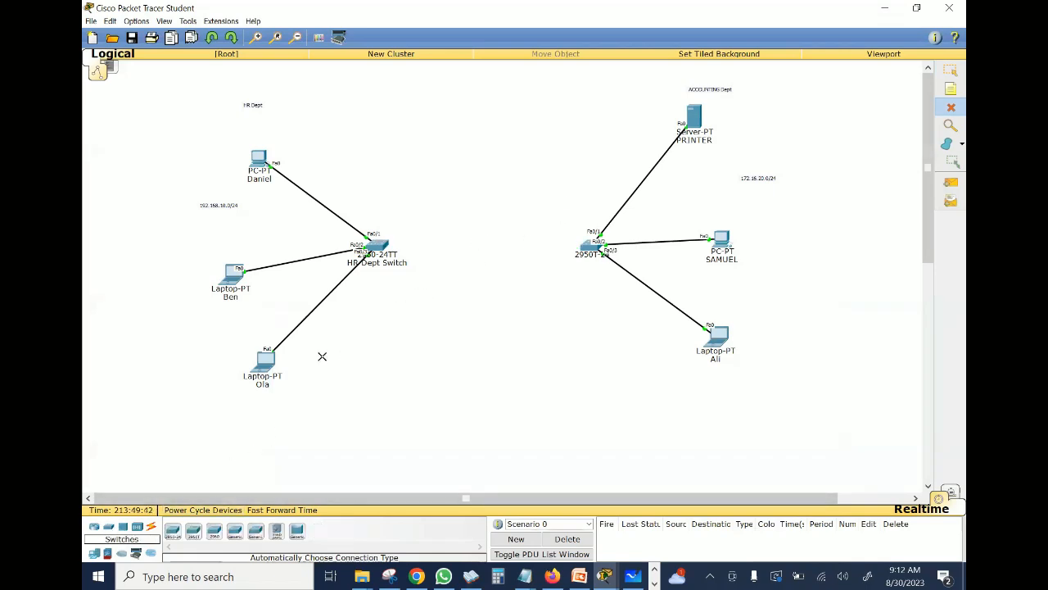
pyautogui.click(174, 531)
pyautogui.click(490, 250)
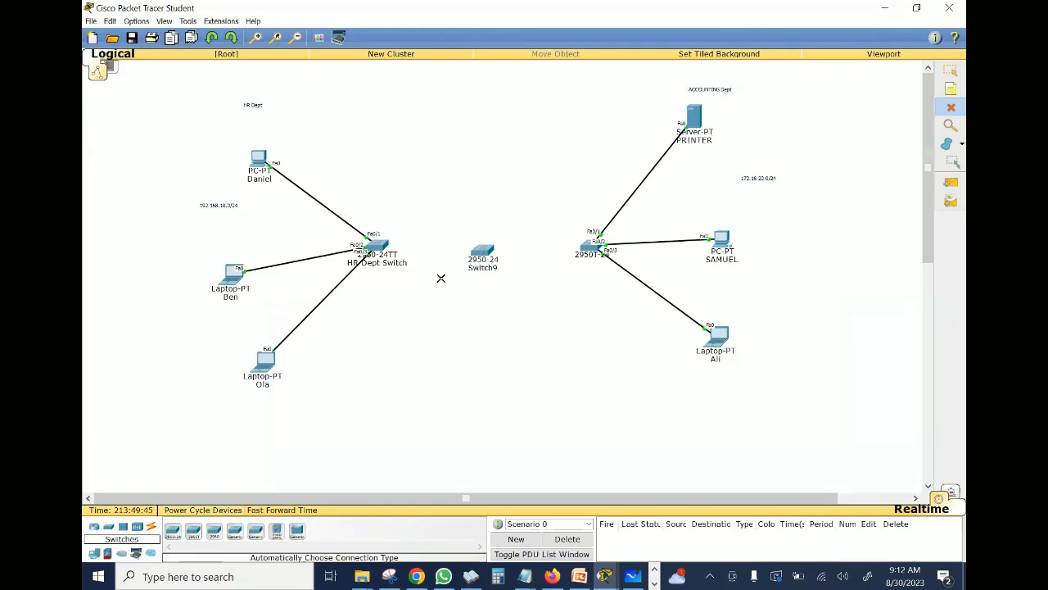
# Connect the middle switch to HR Dept Switch and to the Accounting department's switch with automatically chosen cables.
pyautogui.click(152, 528)
pyautogui.click(173, 530)
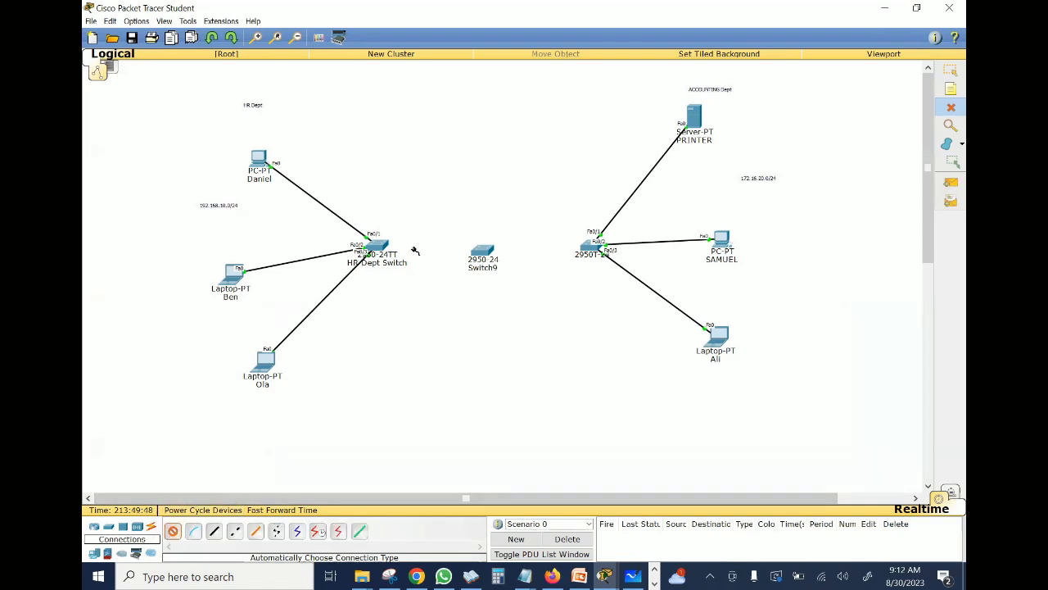
pyautogui.click(391, 247)
pyautogui.click(480, 250)
pyautogui.click(173, 531)
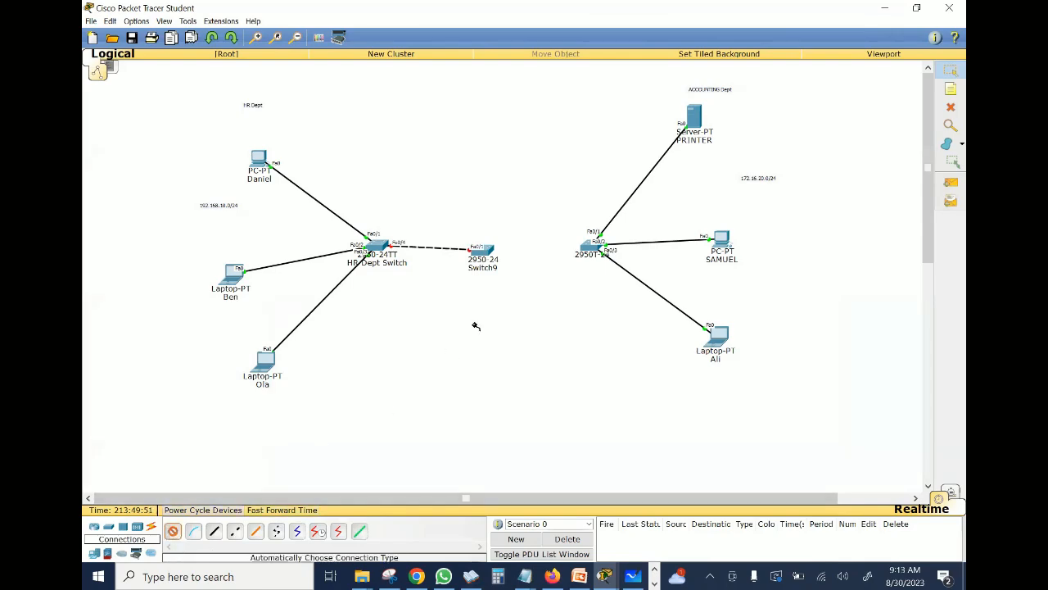
pyautogui.click(497, 252)
pyautogui.click(587, 249)
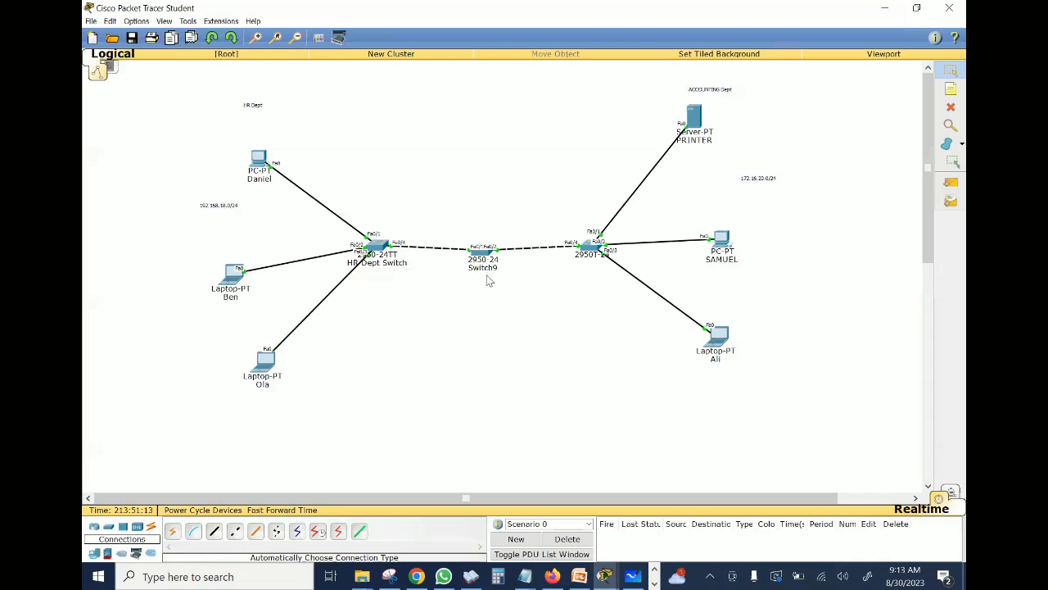
# Ping the Accounting server at 172.16.20.5 again from the HR department's lowest laptop through the middle switch, and minimize the laptop's window.
pyautogui.click(271, 361)
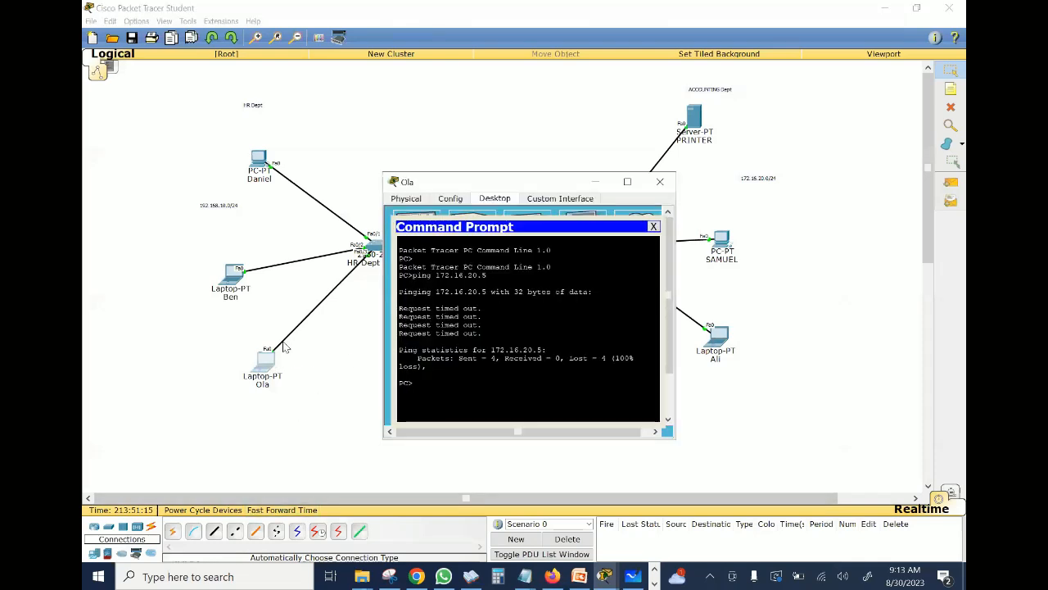
pyautogui.click(627, 181)
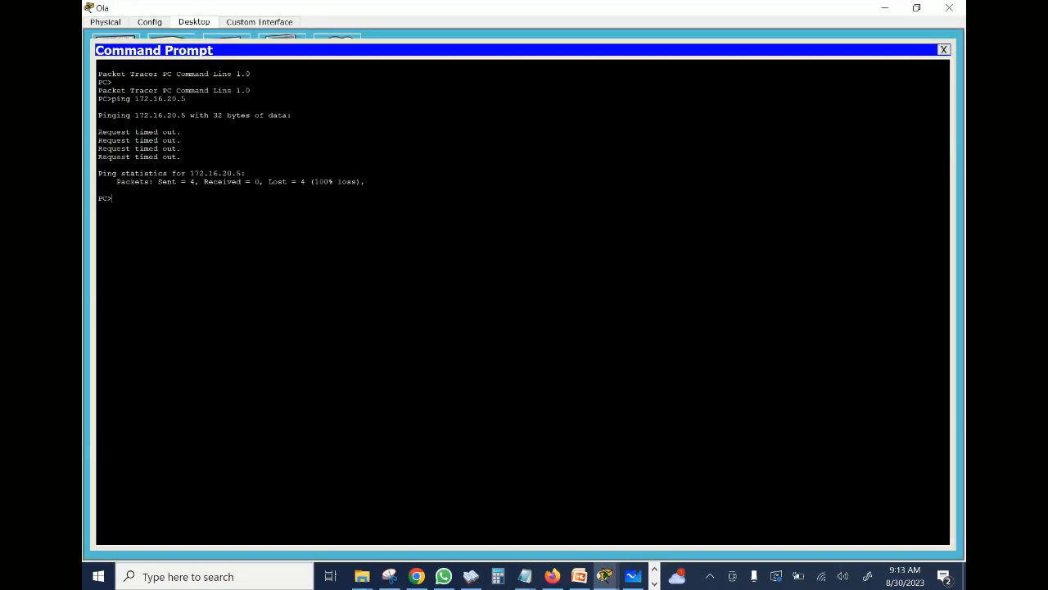
pyautogui.press('Return')
pyautogui.press('Return')
pyautogui.press('Return')
pyautogui.press('Up')
pyautogui.press('Return')
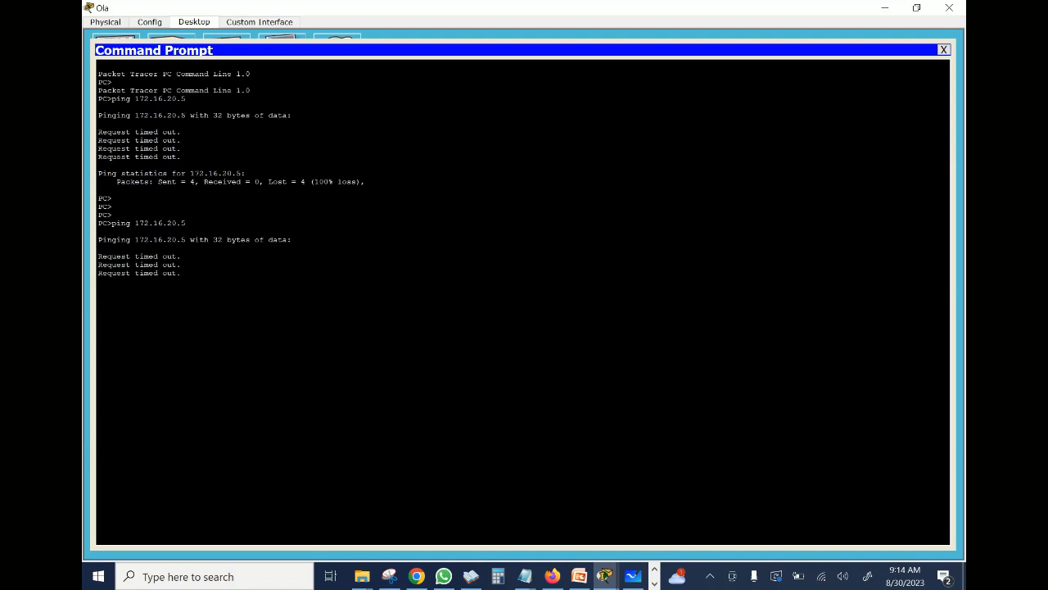
pyautogui.click(885, 7)
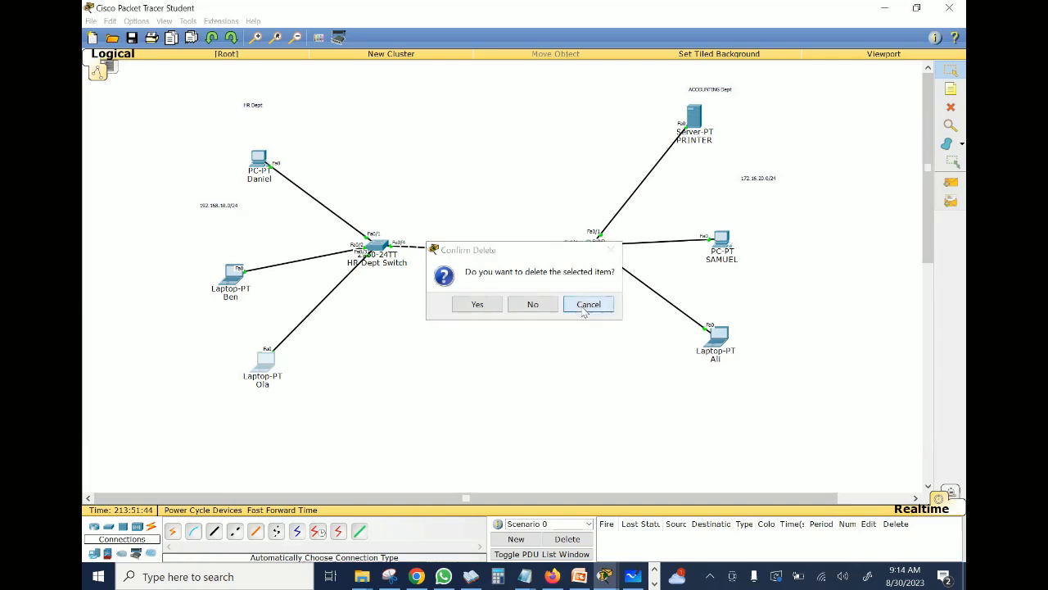
# Replace the 2950-24 switch between the two department switches with a 1941 router.
pyautogui.click(585, 304)
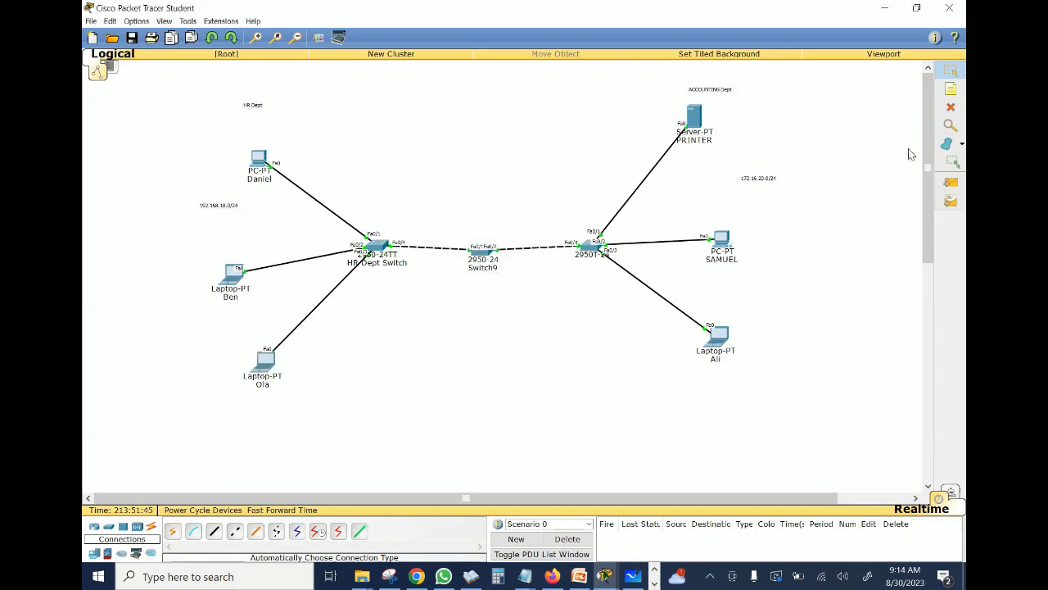
pyautogui.click(482, 261)
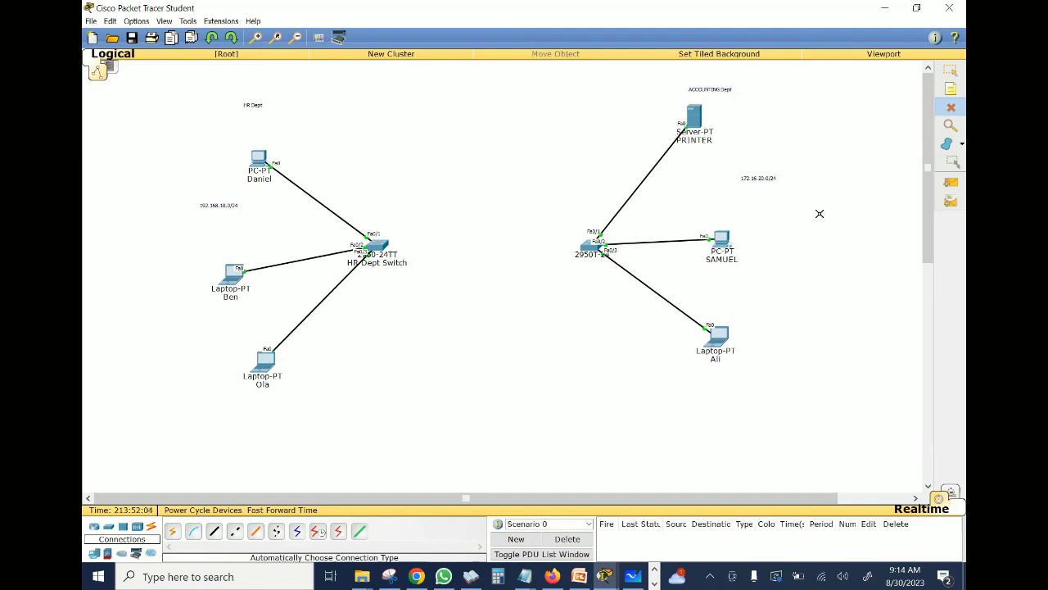
pyautogui.press('Escape')
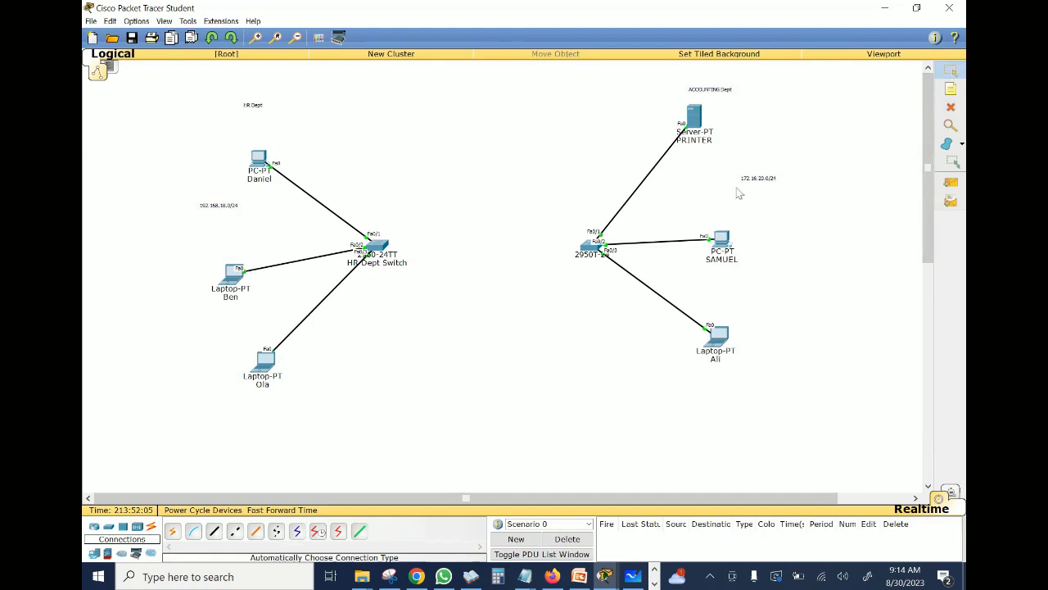
pyautogui.click(95, 527)
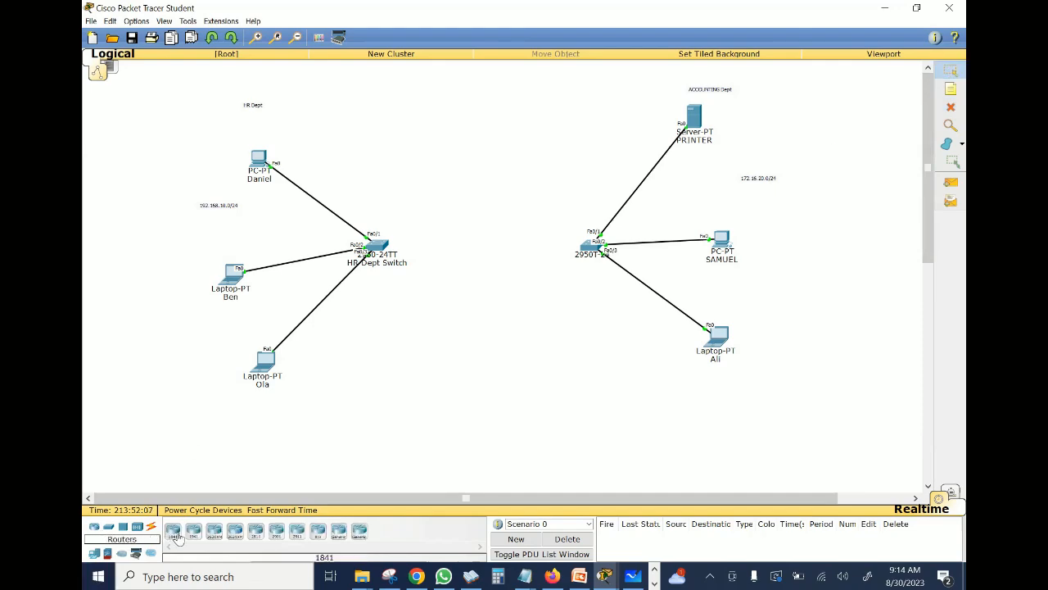
pyautogui.moveTo(190, 533); pyautogui.dragTo(479, 251)
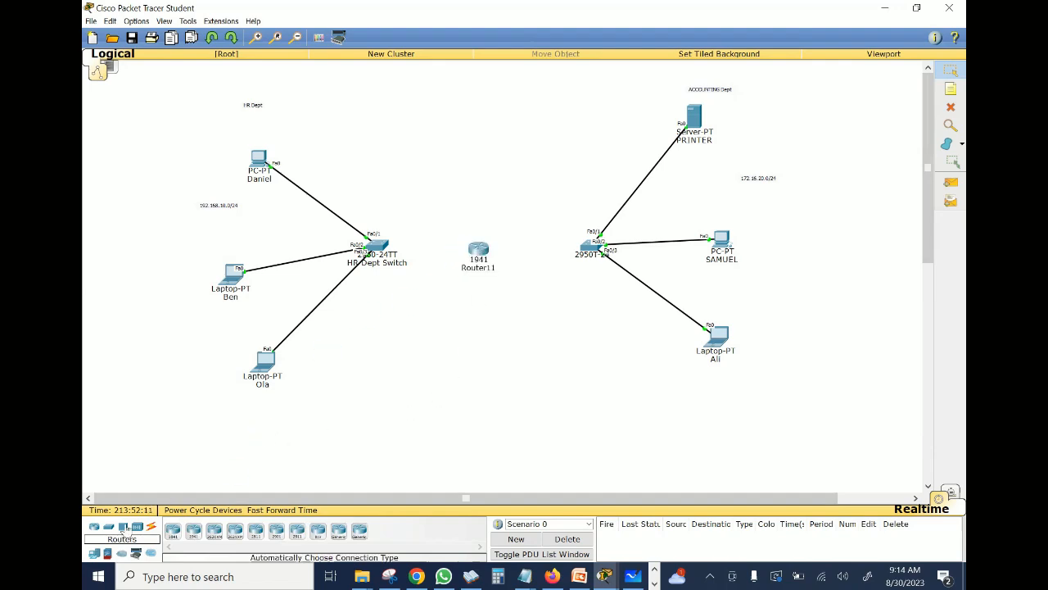
# Connect the 1941 router to both department switches with automatically chosen cables, and move the router slightly up.
pyautogui.click(151, 526)
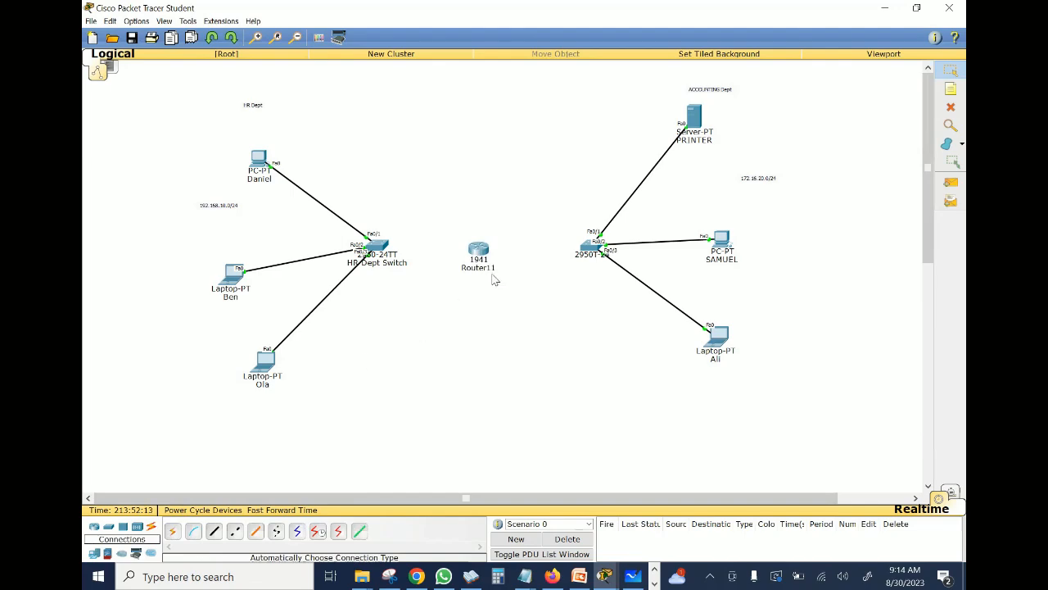
pyautogui.click(171, 532)
pyautogui.click(479, 250)
pyautogui.click(588, 246)
pyautogui.click(377, 247)
pyautogui.click(479, 251)
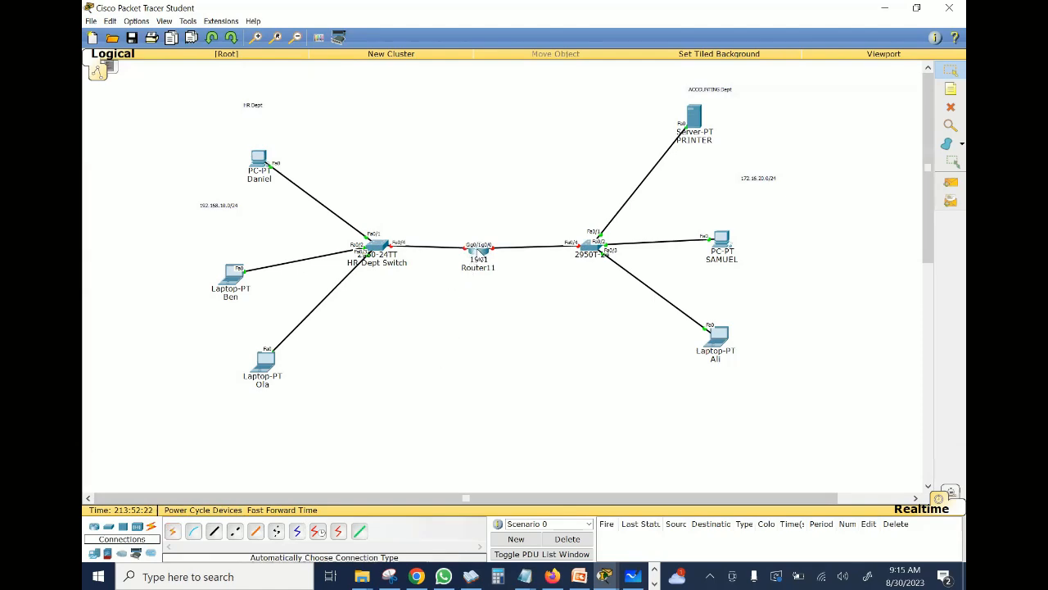
pyautogui.moveTo(473, 259); pyautogui.dragTo(472, 248)
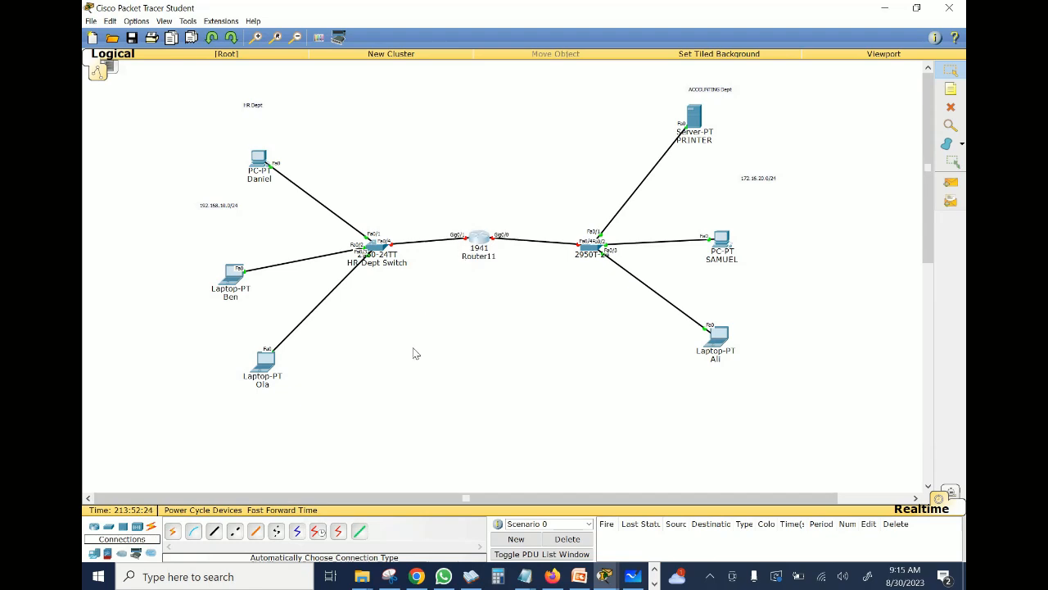
# Fast-forward the simulation time, ping 172.16.20.5 from the HR department's lowest laptop, and minimize its window.
pyautogui.click(276, 511)
pyautogui.click(264, 363)
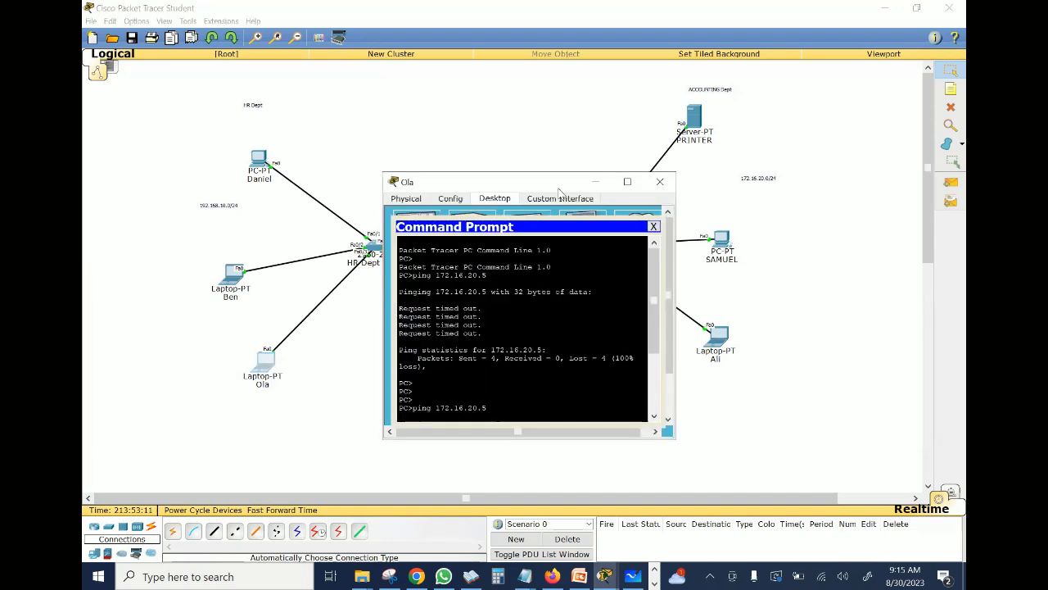
pyautogui.click(628, 181)
pyautogui.press('Return')
pyautogui.press('Return')
pyautogui.press('Return')
pyautogui.press('Return')
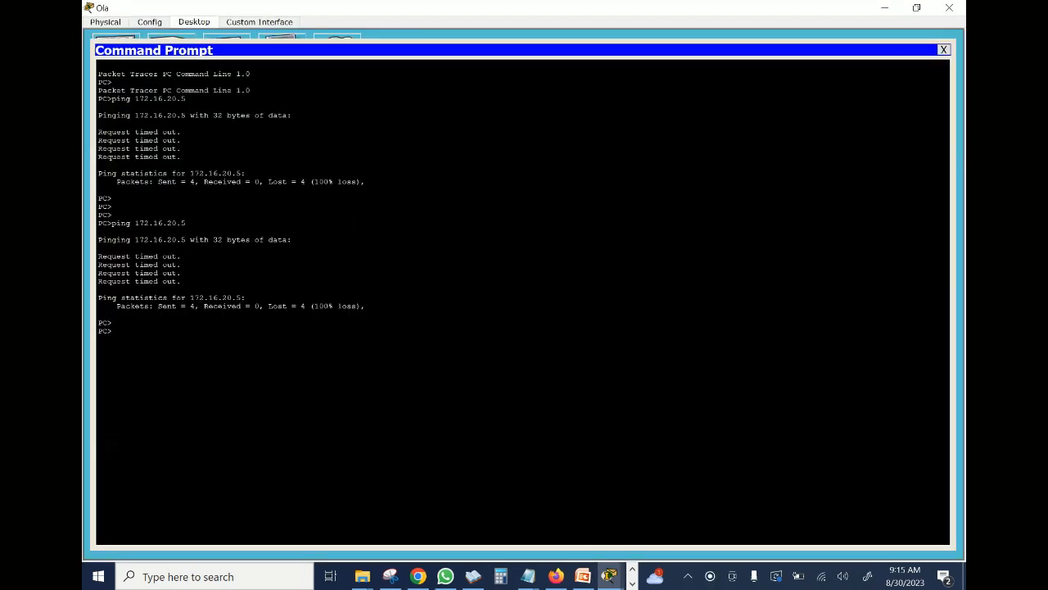
pyautogui.press('Up')
pyautogui.press('Return')
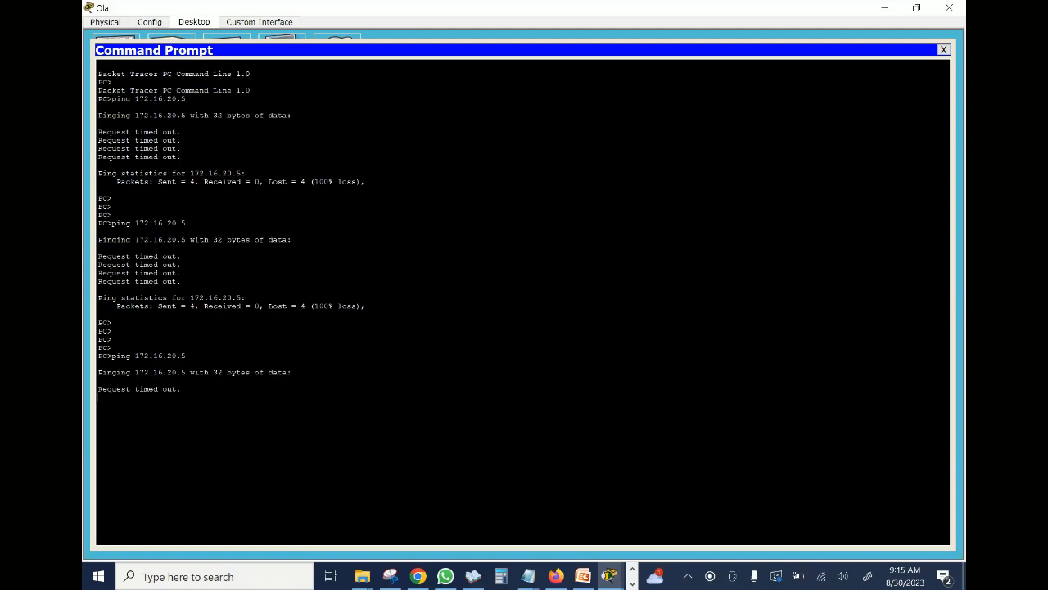
pyautogui.click(885, 12)
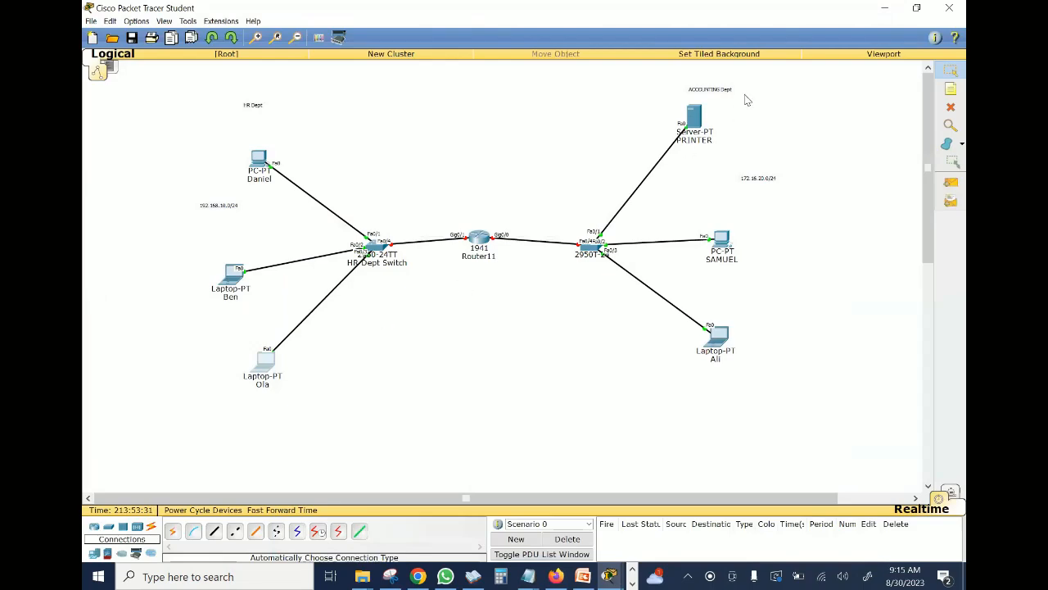
pyautogui.moveTo(740, 96); pyautogui.dragTo(655, 139)
pyautogui.moveTo(201, 352); pyautogui.dragTo(310, 410)
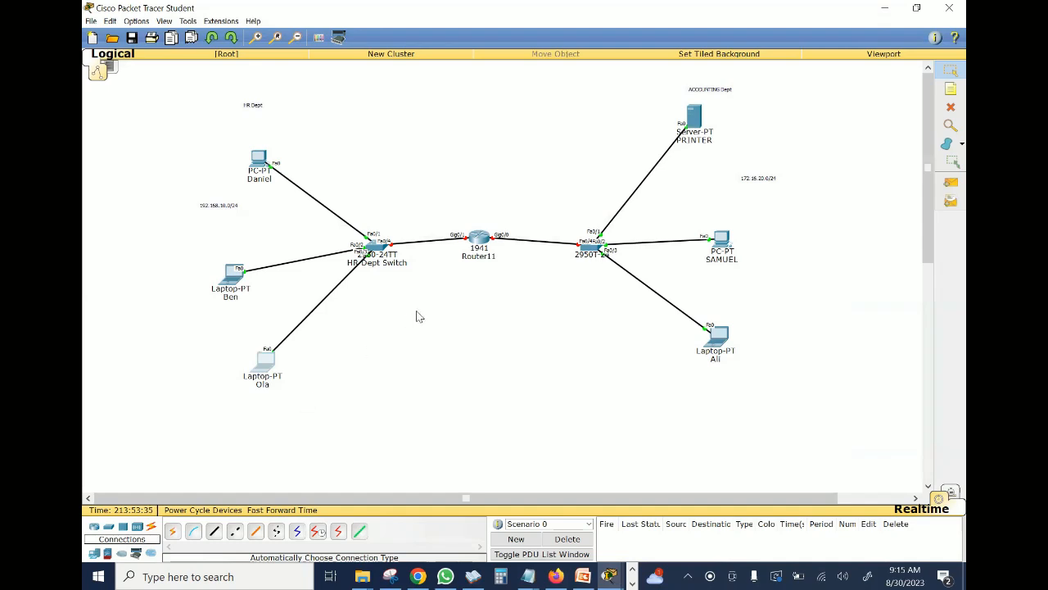